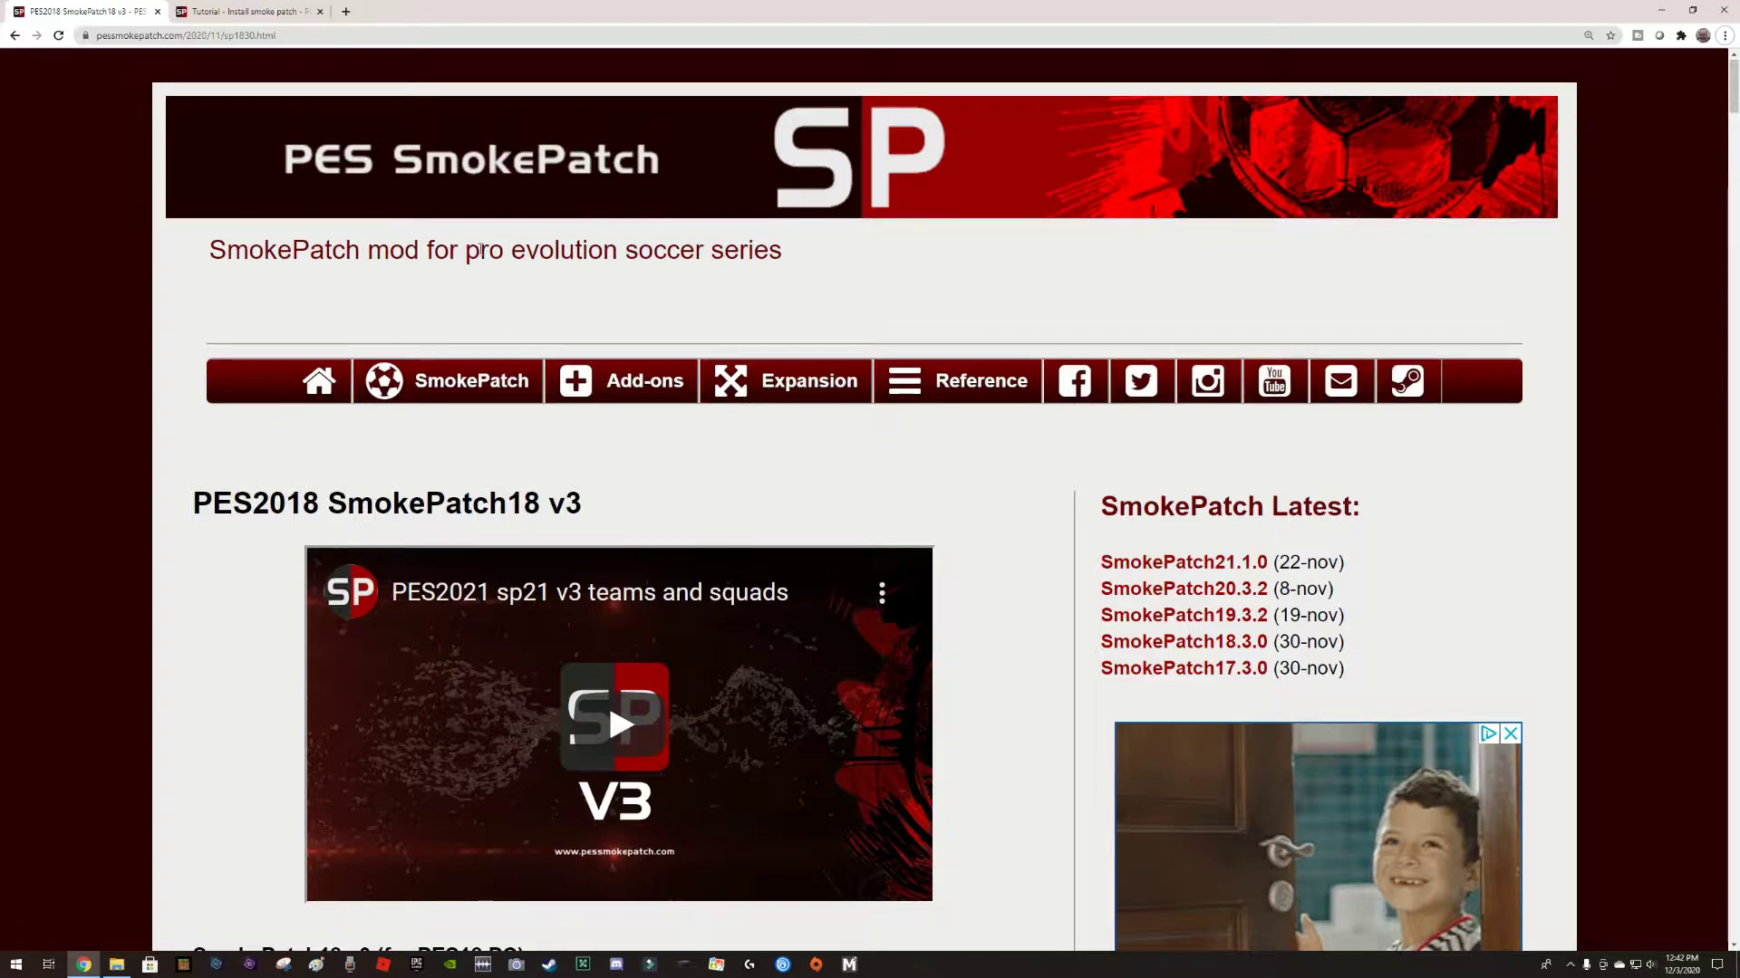
# Review the available SmokePatch versions, then read the SP18 v3 restrictions and add-on compatibility notes on the PES2018 SmokePatch18 page.
pyautogui.moveTo(484, 391)
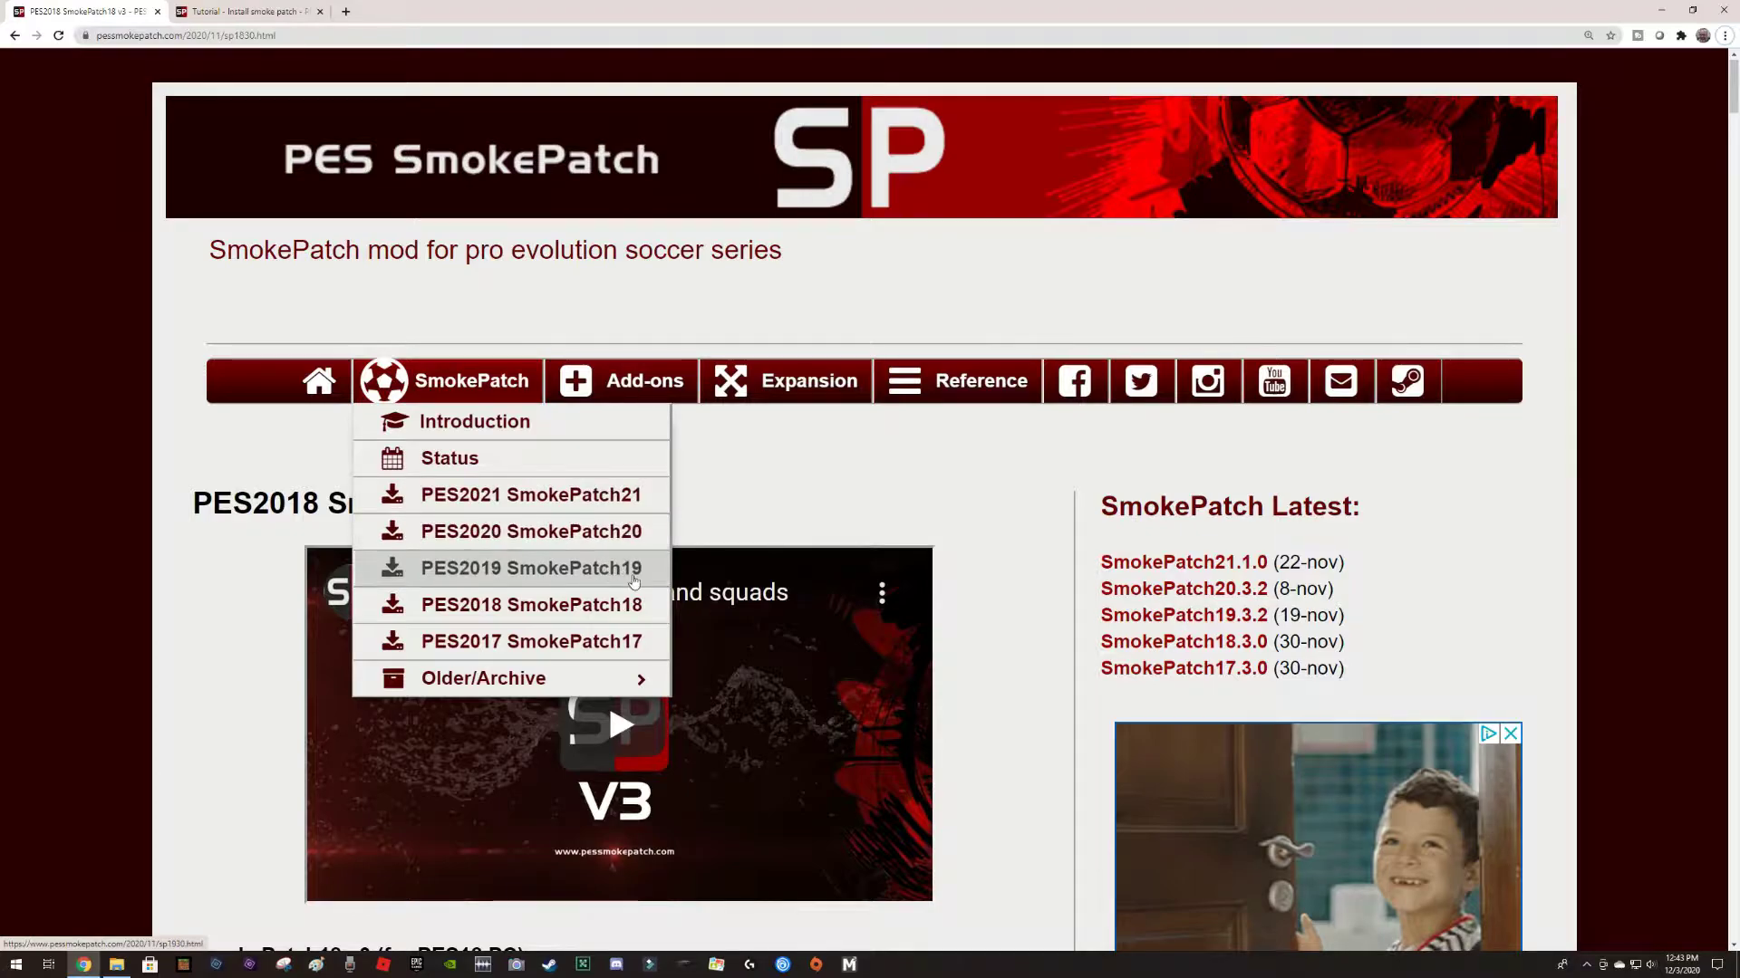
pyautogui.moveTo(545, 683)
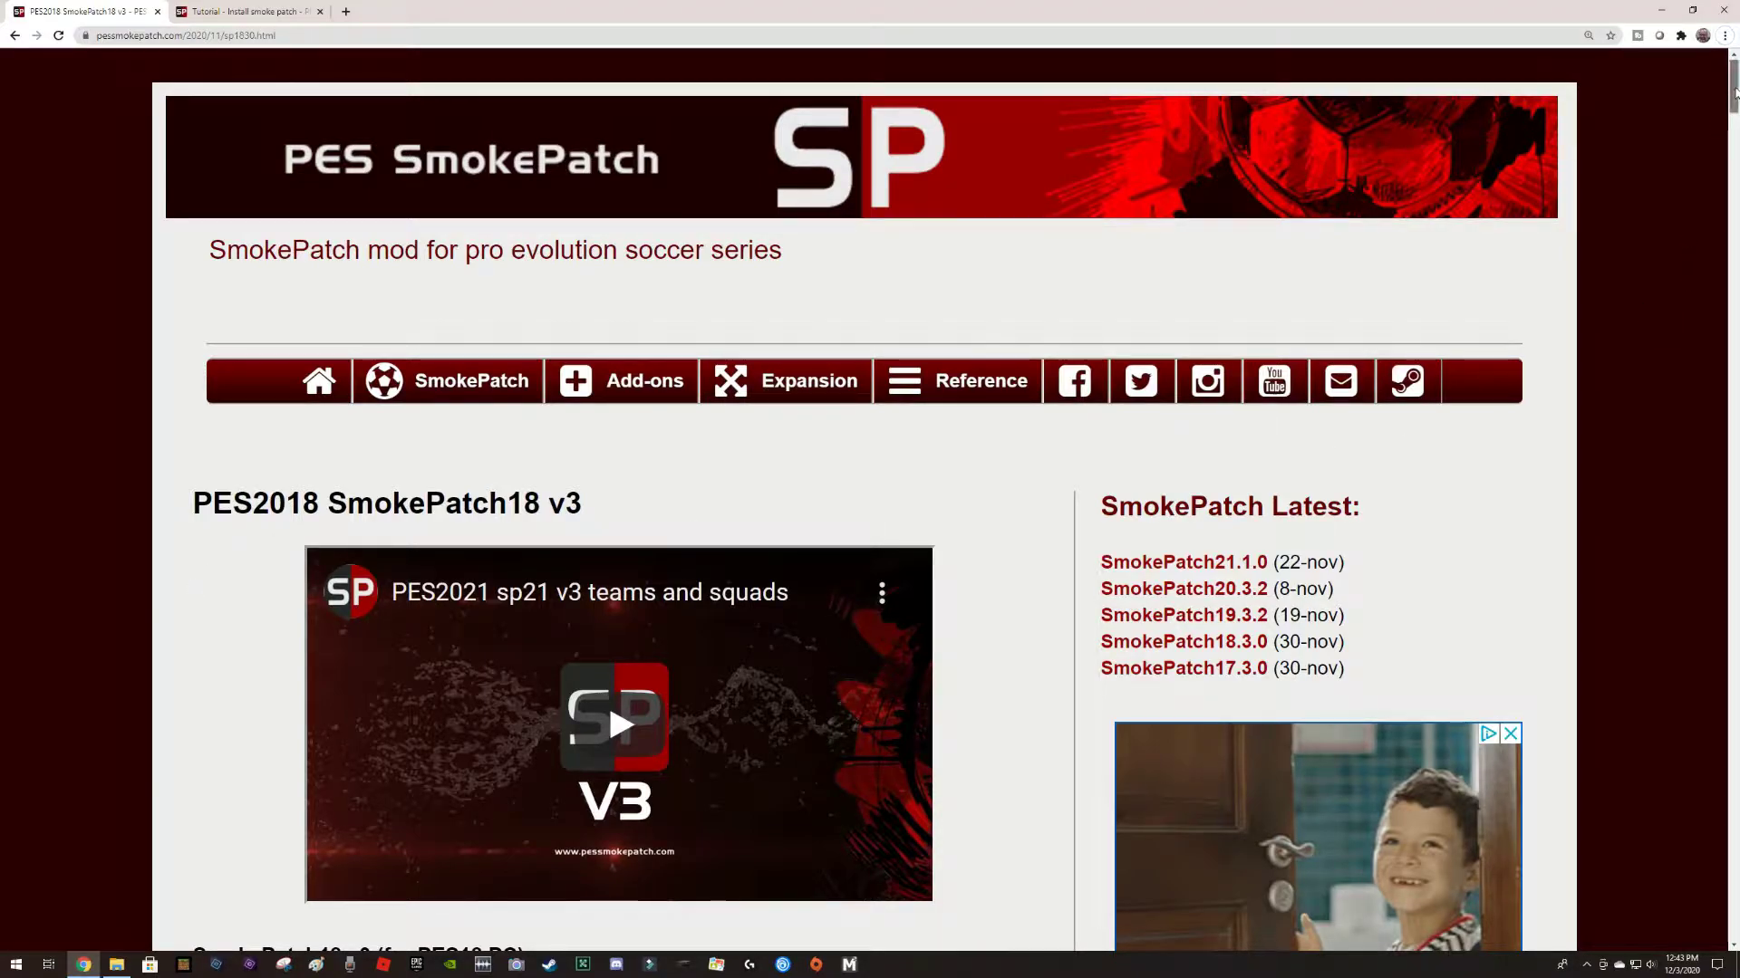
pyautogui.moveTo(1733, 93); pyautogui.dragTo(1736, 113)
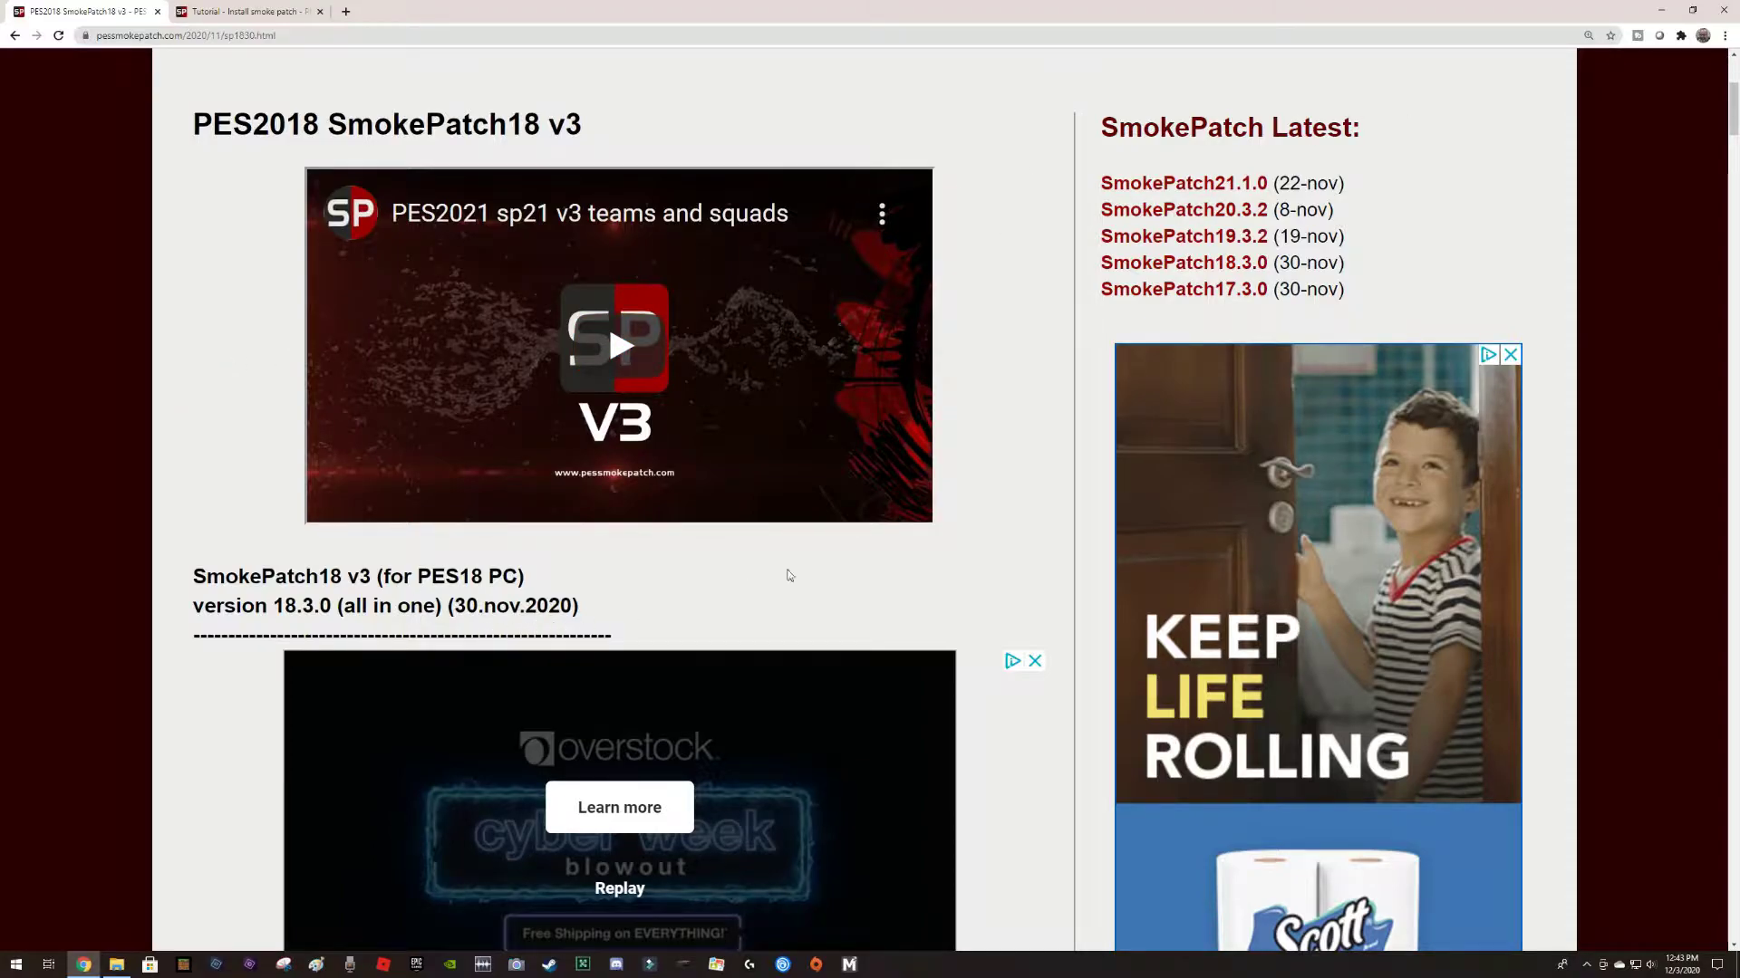
pyautogui.moveTo(1734, 103); pyautogui.dragTo(1734, 151)
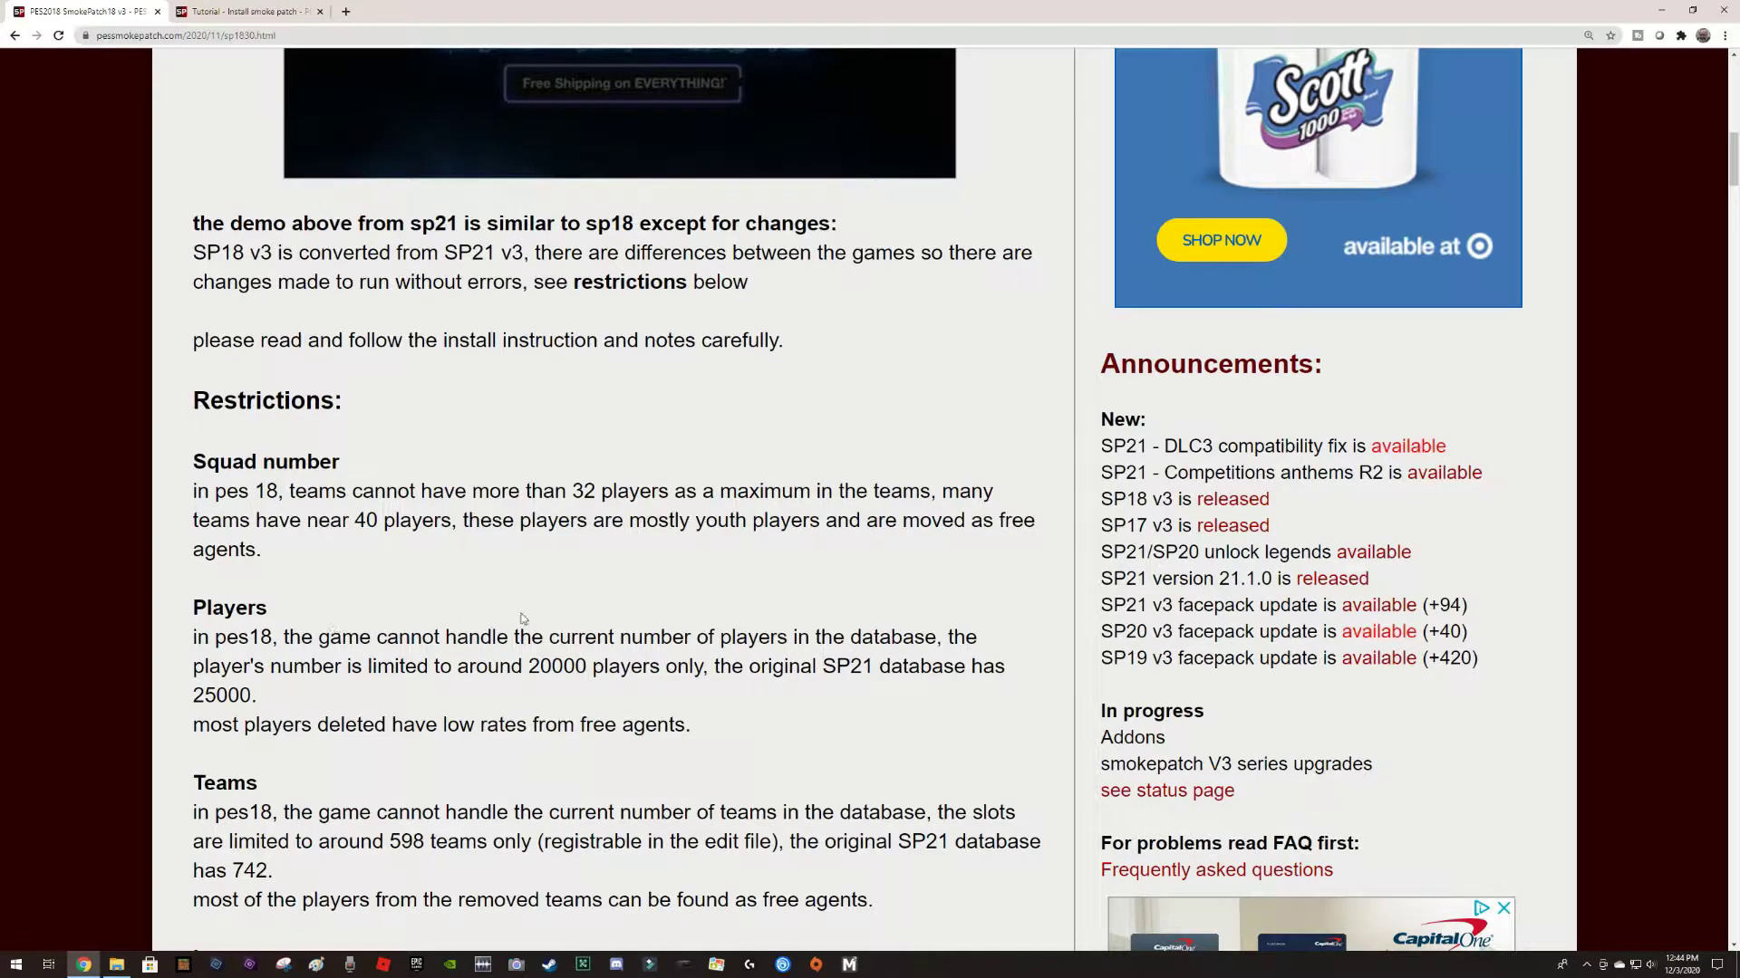
pyautogui.scroll(-6, 521, 618)
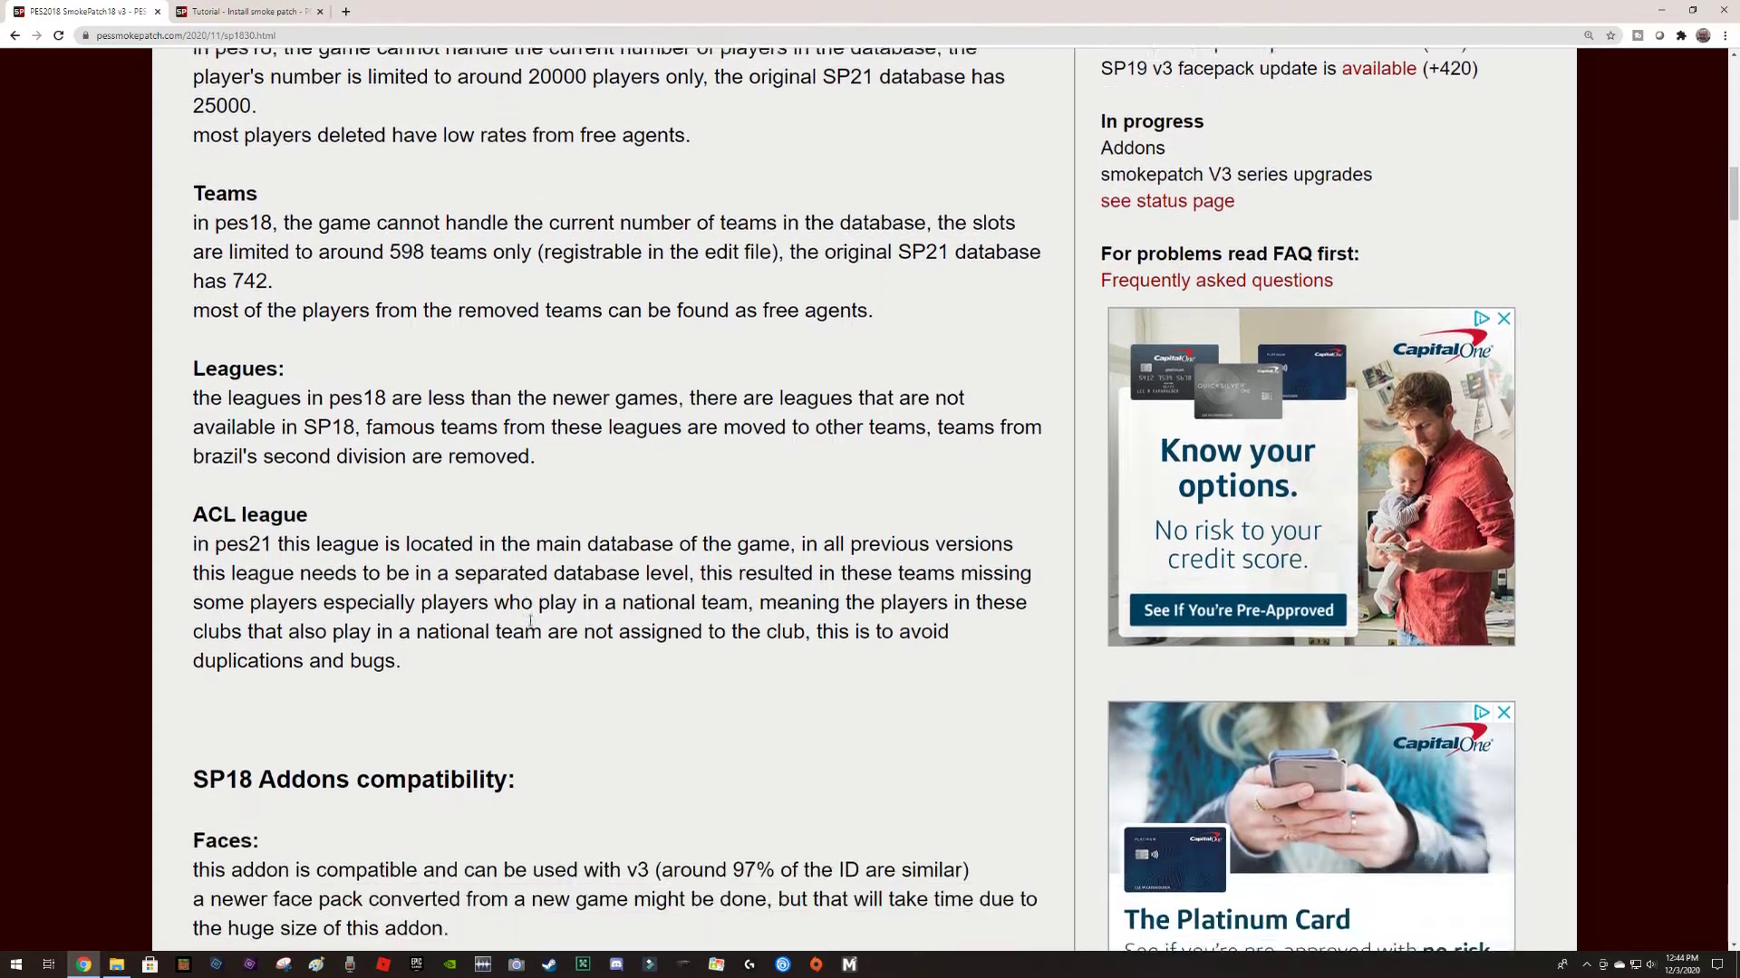
pyautogui.scroll(-8, 530, 620)
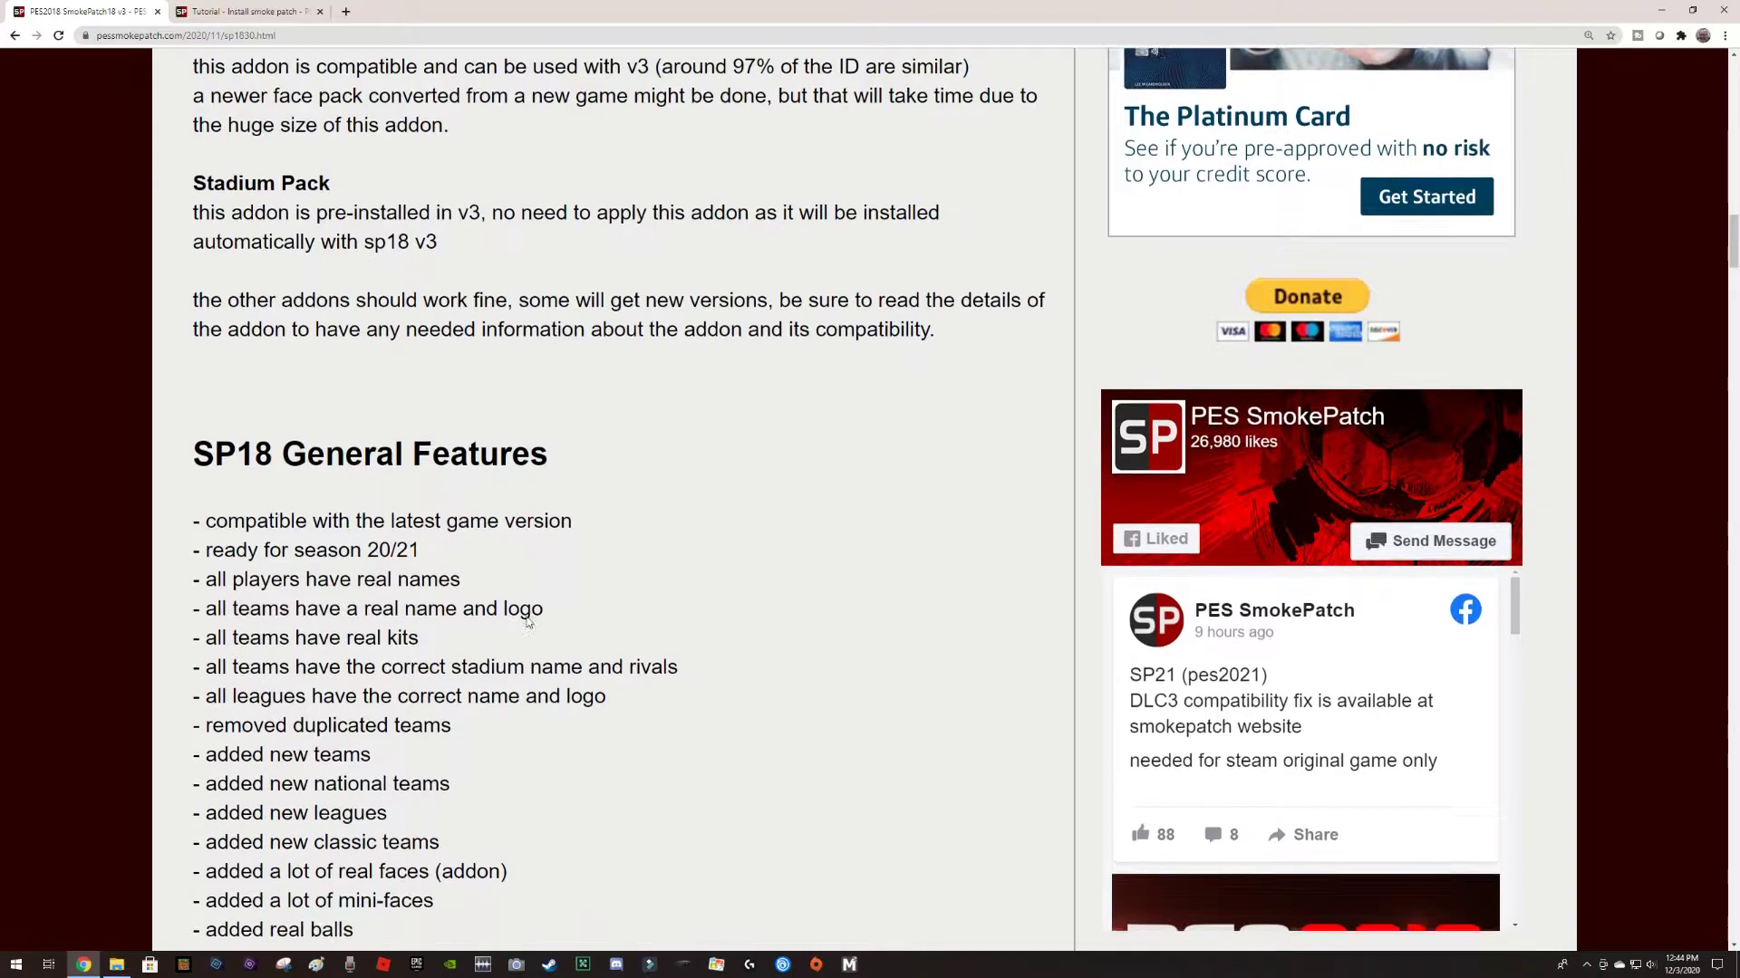
# Read the SP18 general features, teams, leagues, graphics, kits and add-ons sections through to the Installation instructions.
pyautogui.scroll(-2, 528, 622)
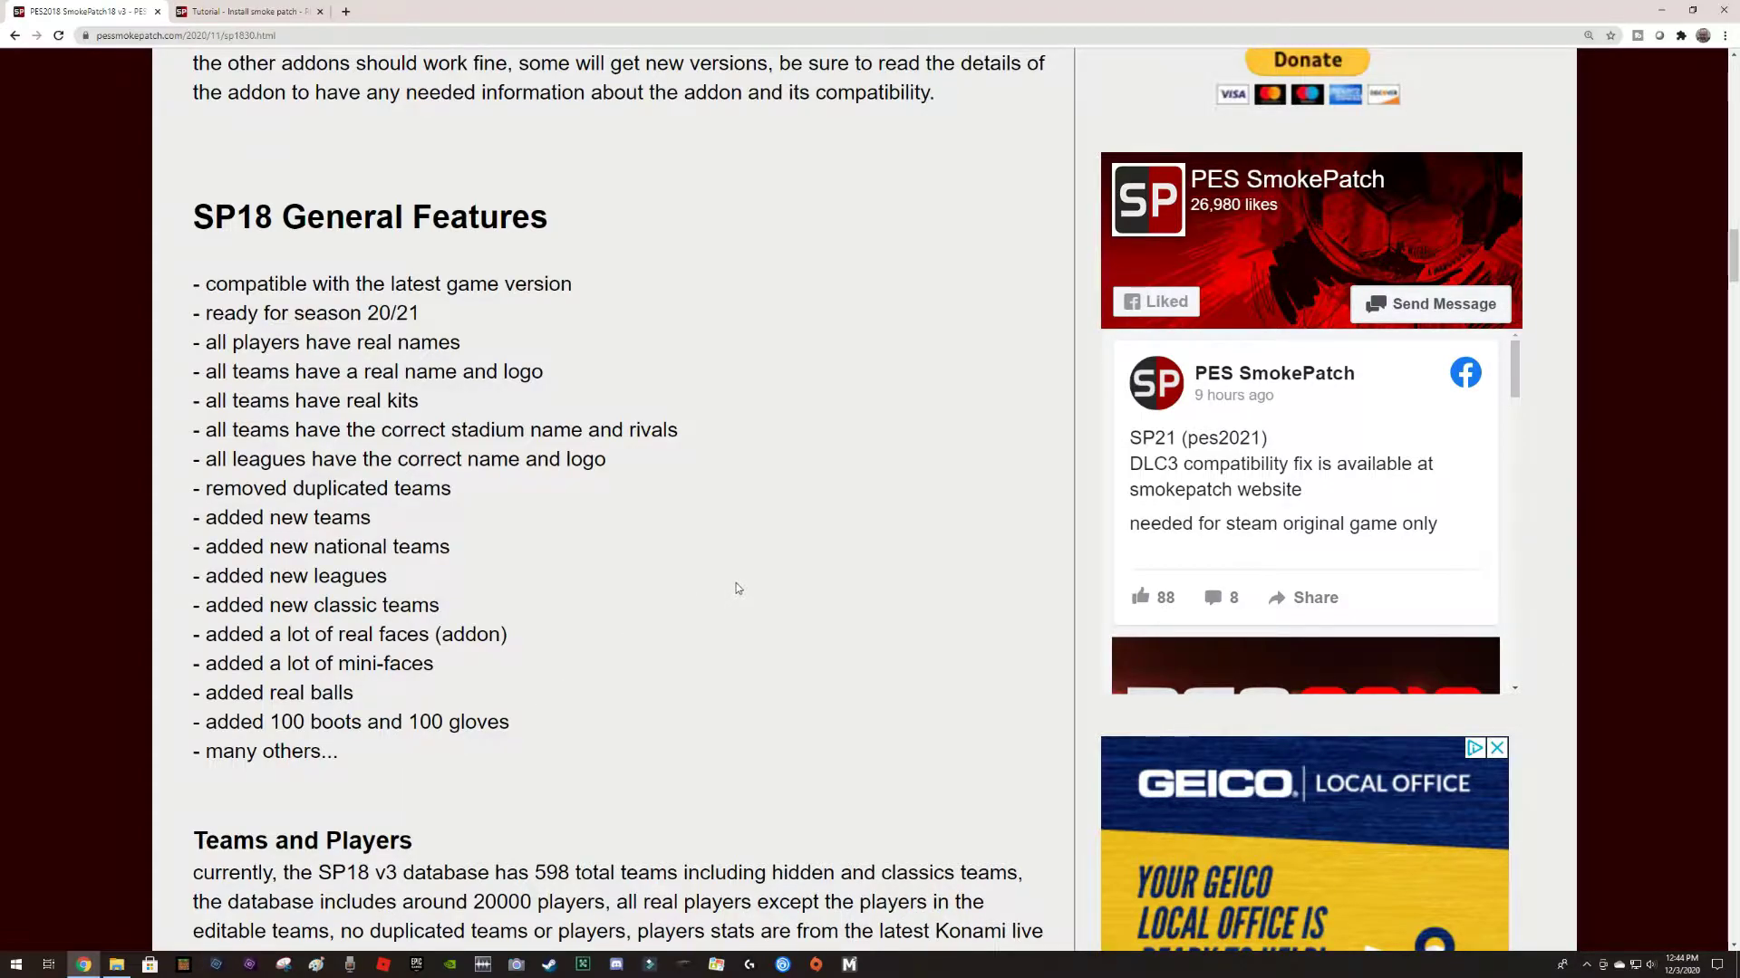
pyautogui.scroll(-5, 738, 589)
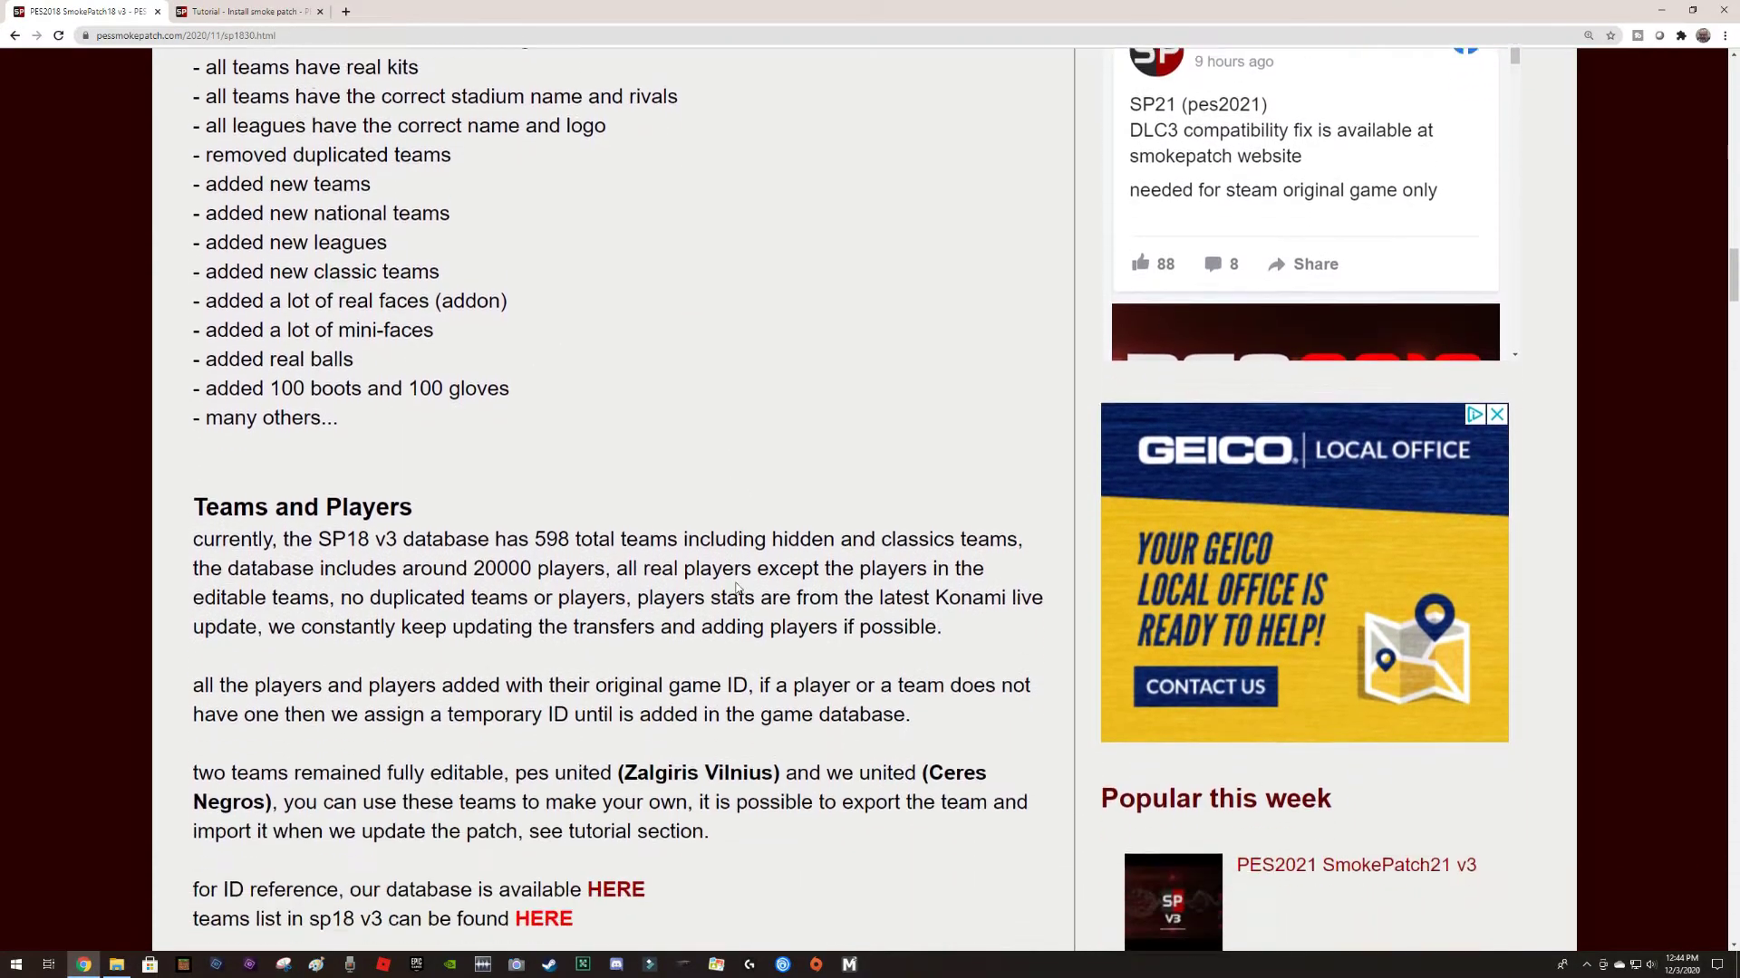
pyautogui.scroll(-1, 739, 589)
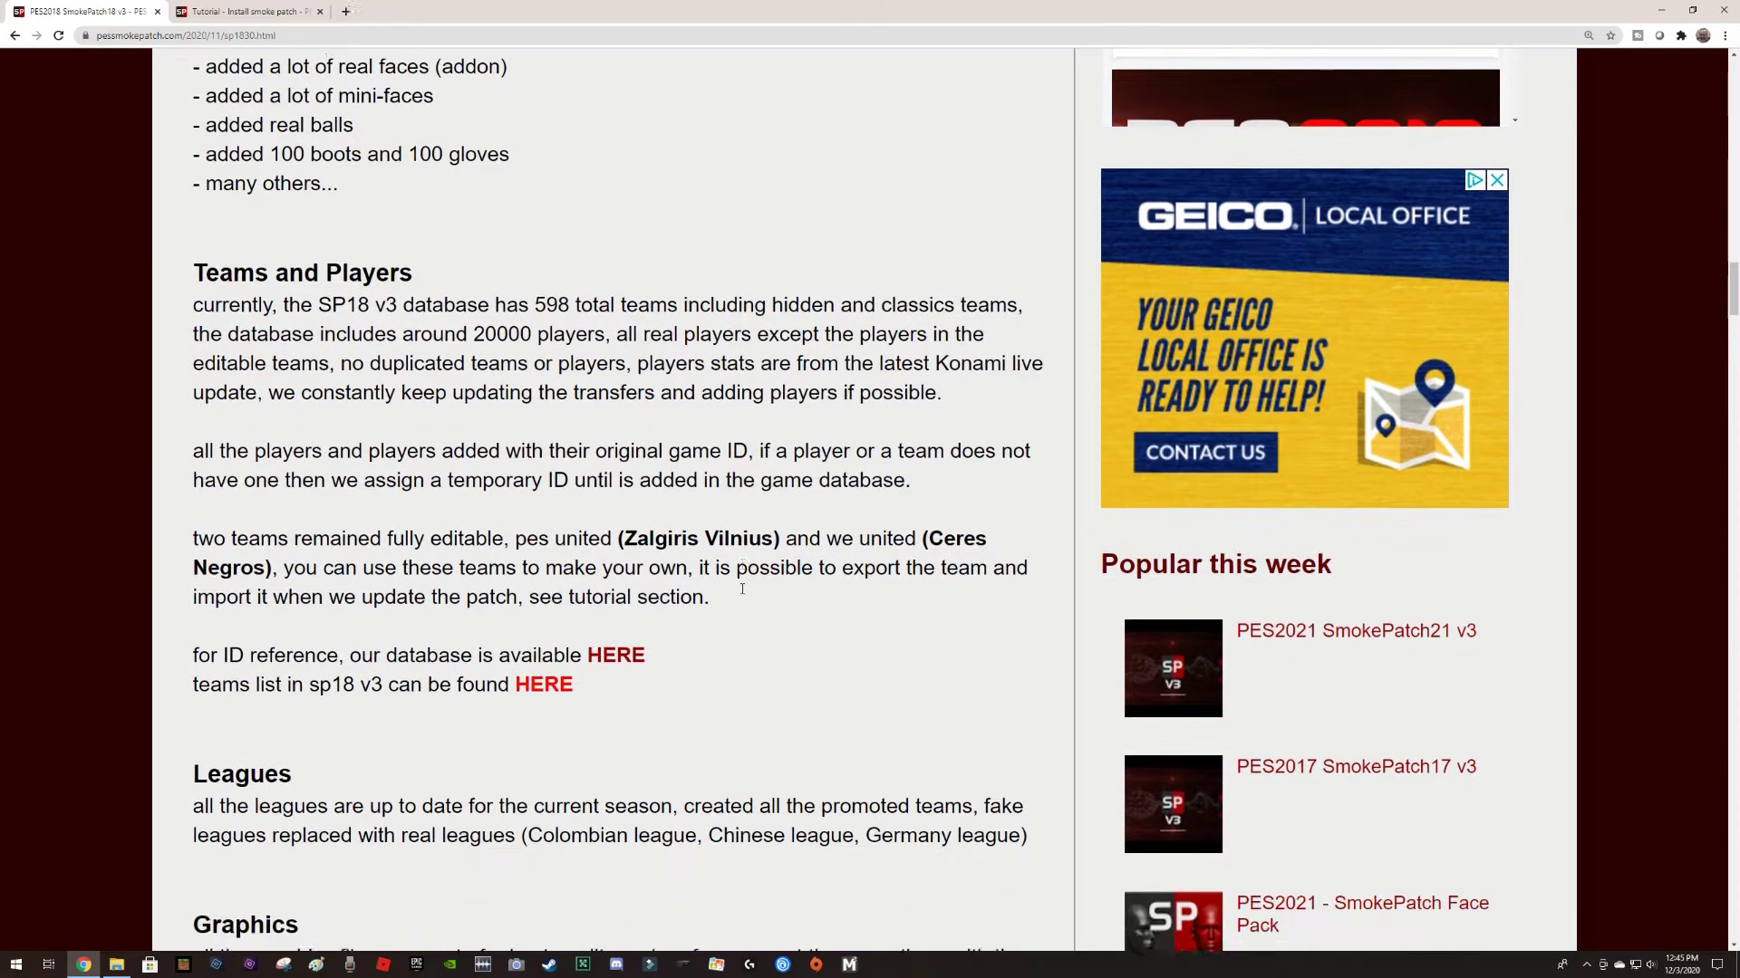
pyautogui.scroll(-5, 739, 589)
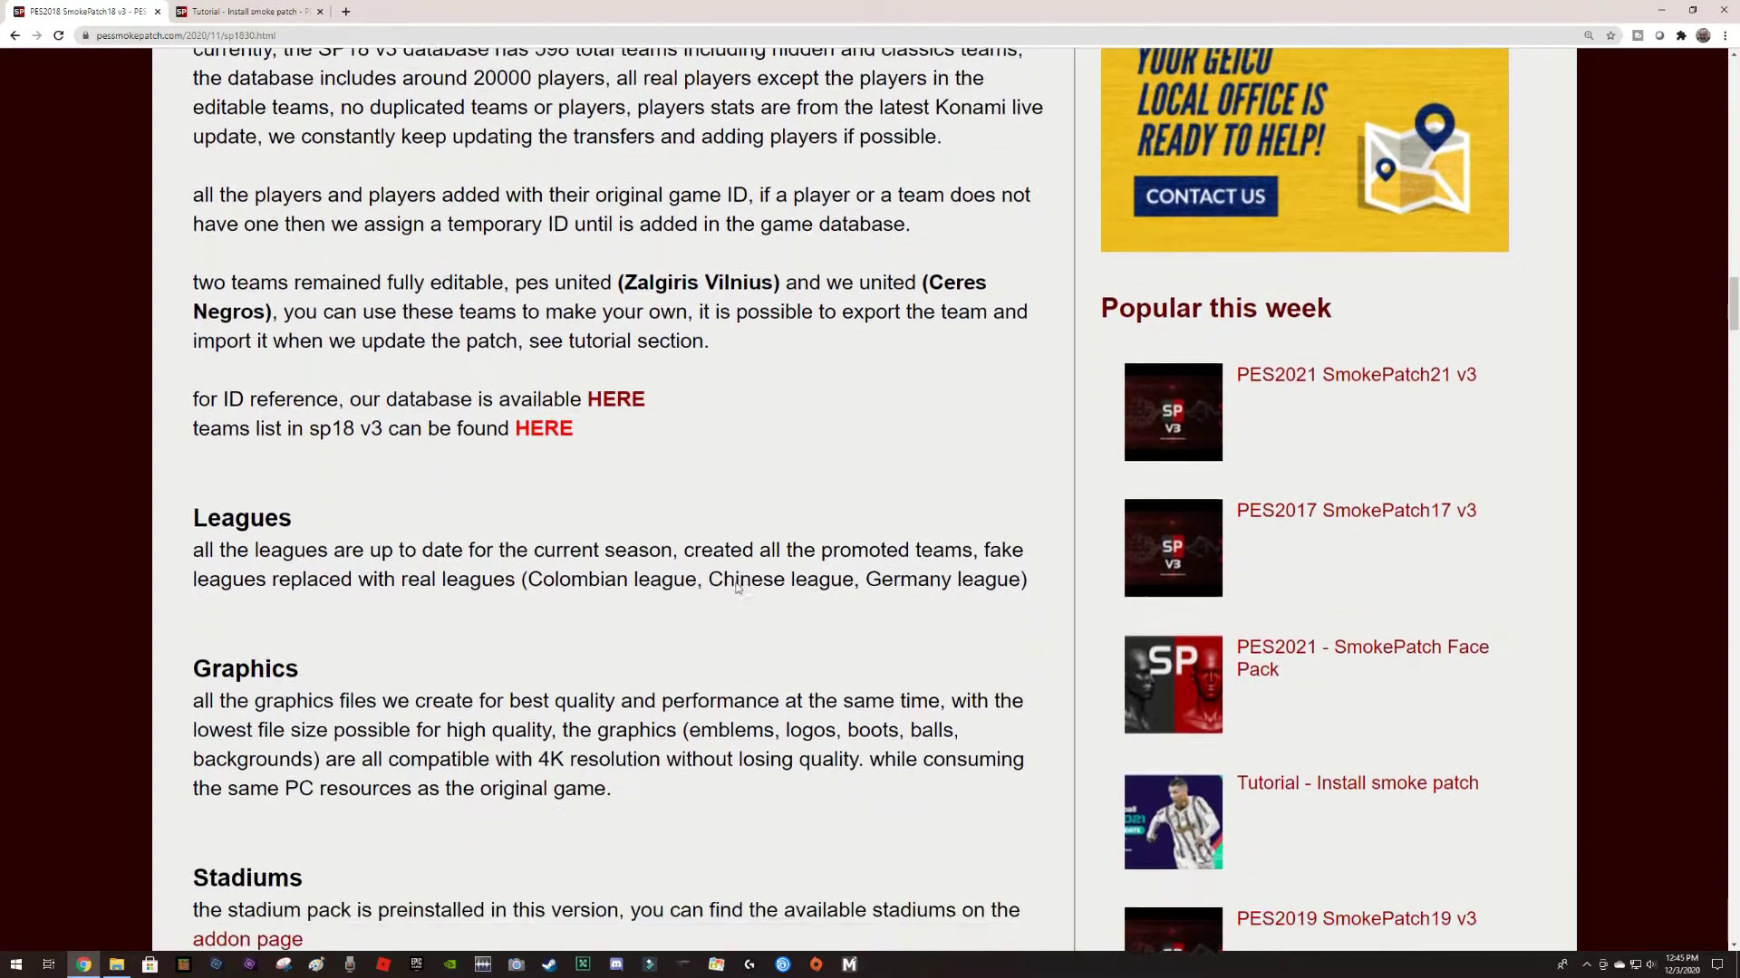
pyautogui.scroll(-5, 738, 589)
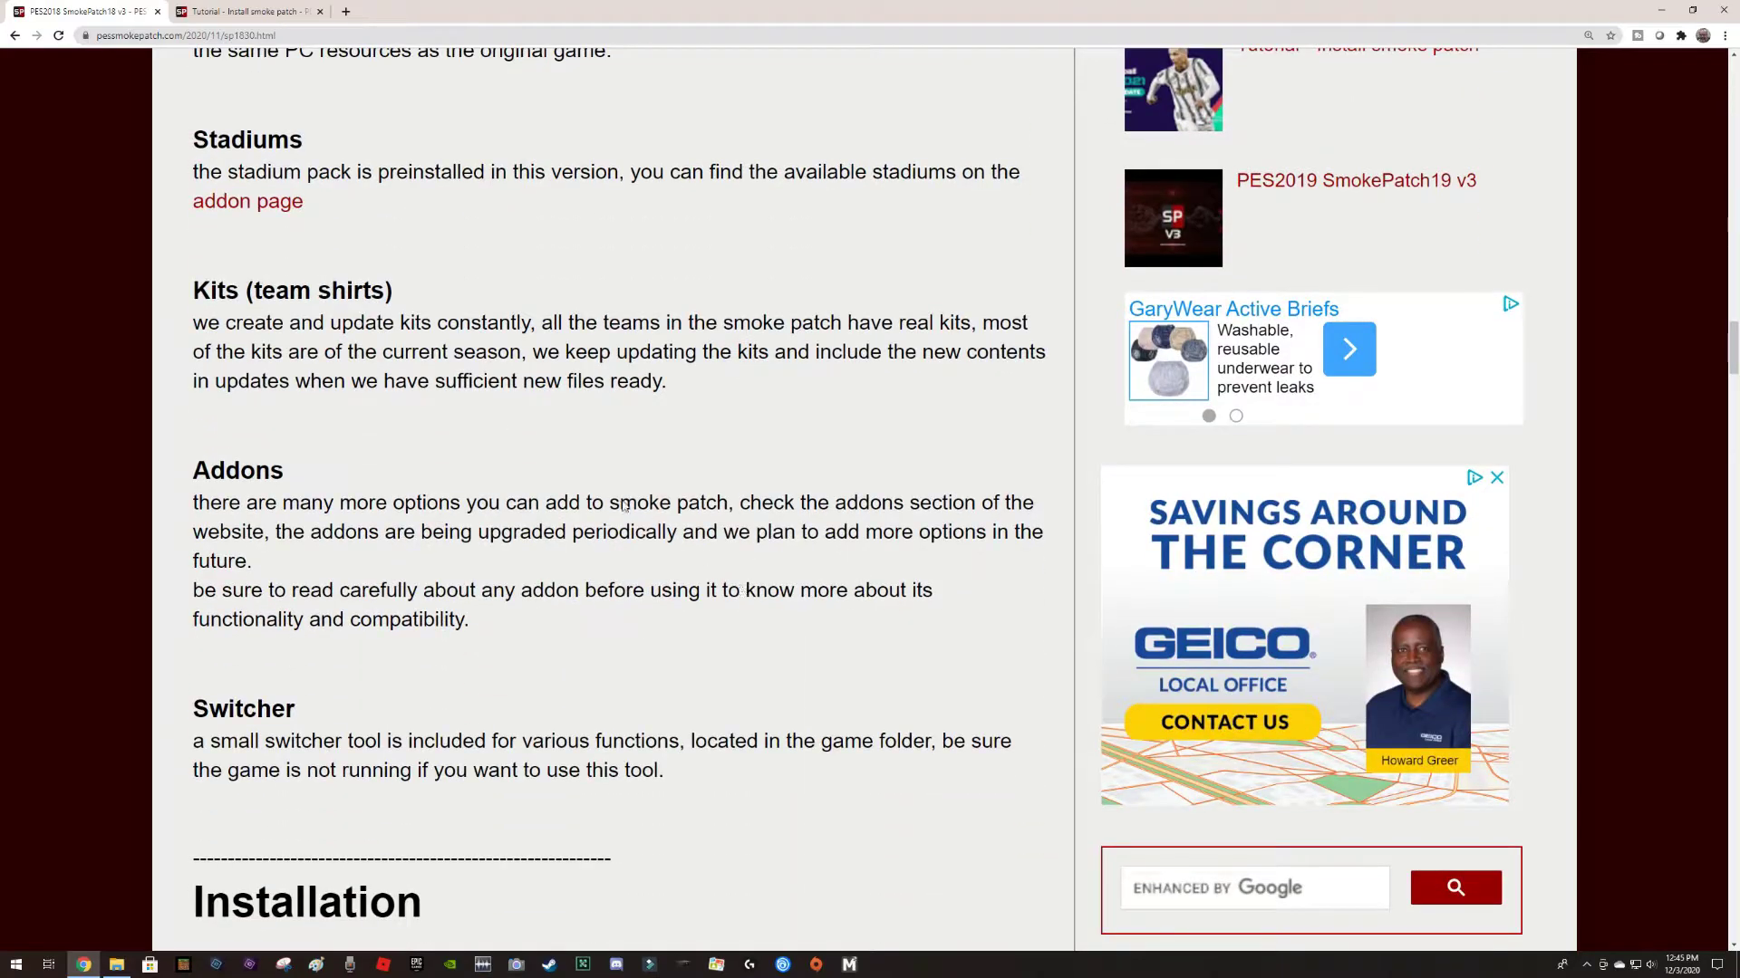
pyautogui.scroll(-6, 511, 666)
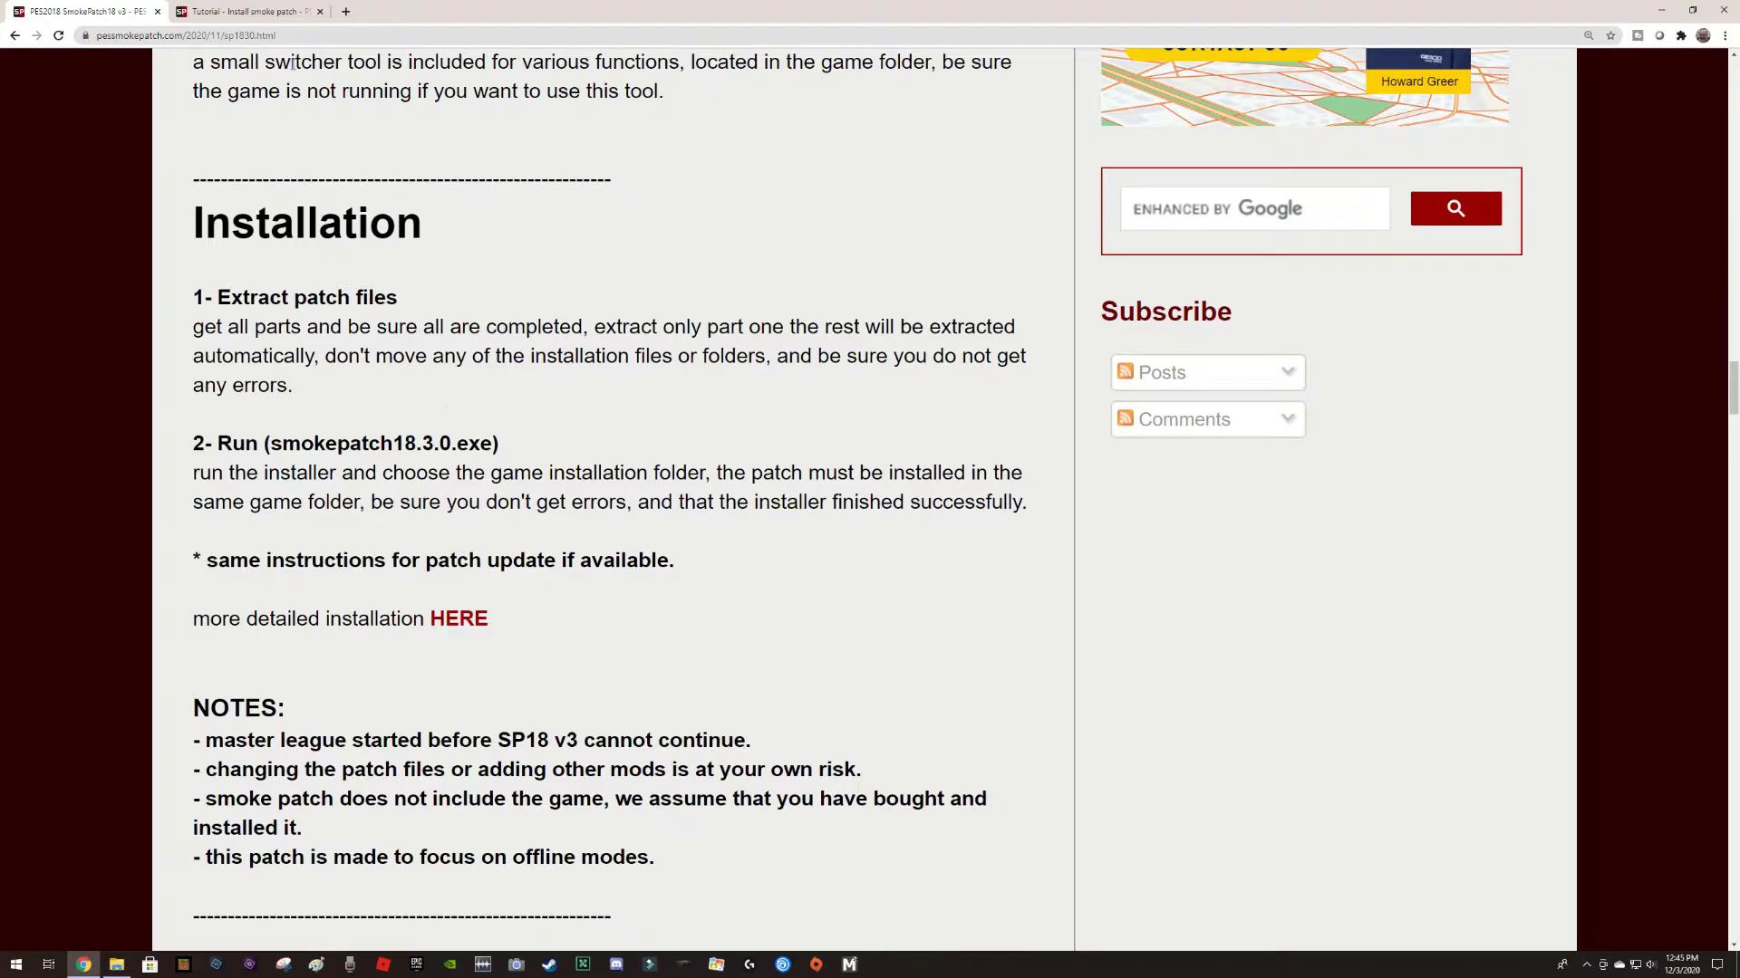
# Switch to the Install smoke patch tutorial and read its sections on installing the game and downloading all patch RAR parts.
pyautogui.click(268, 13)
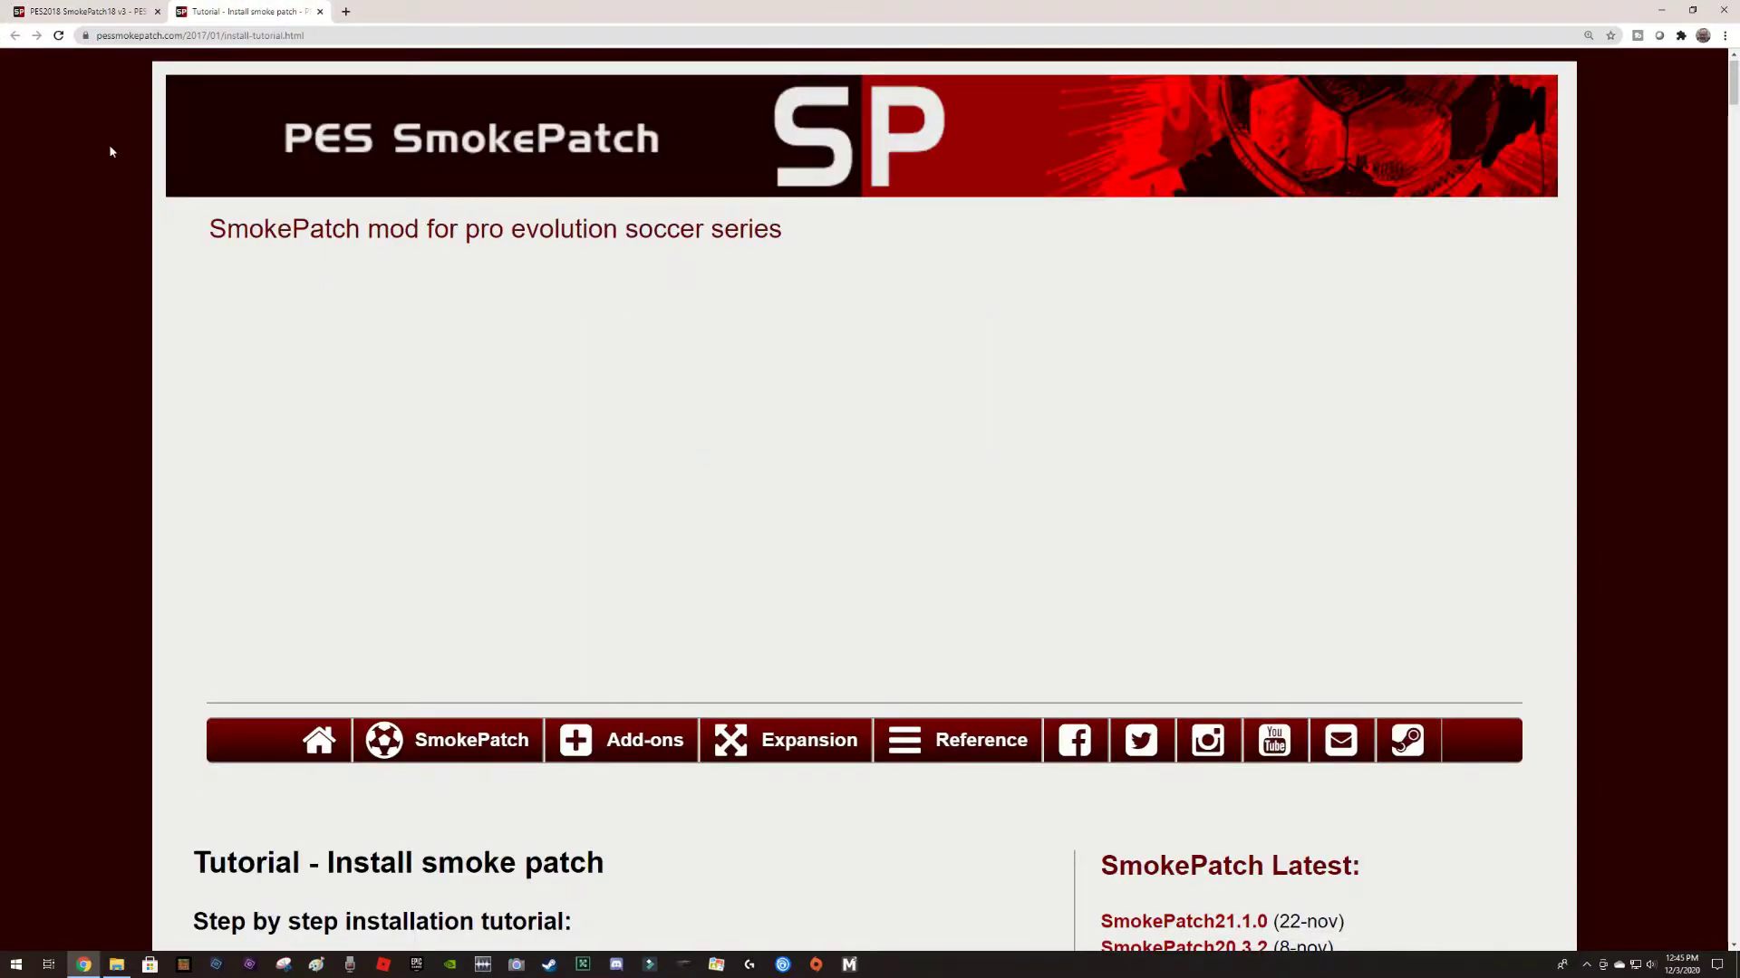
pyautogui.scroll(-5, 176, 332)
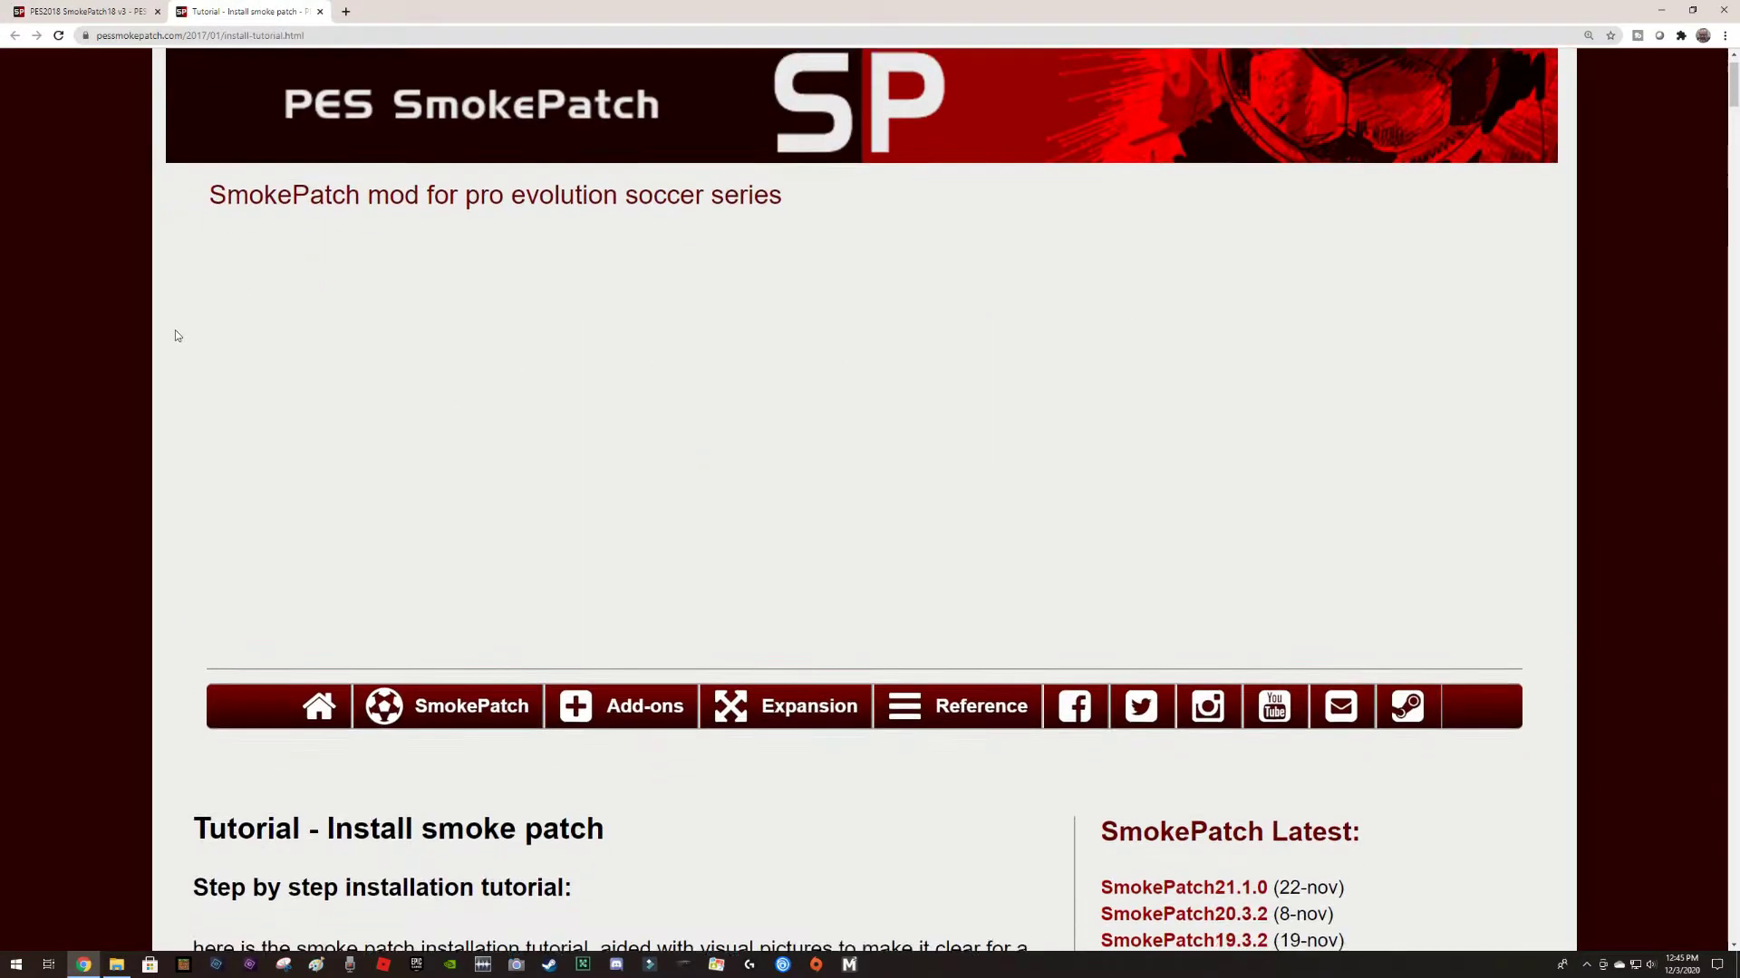
pyautogui.scroll(-1, 176, 329)
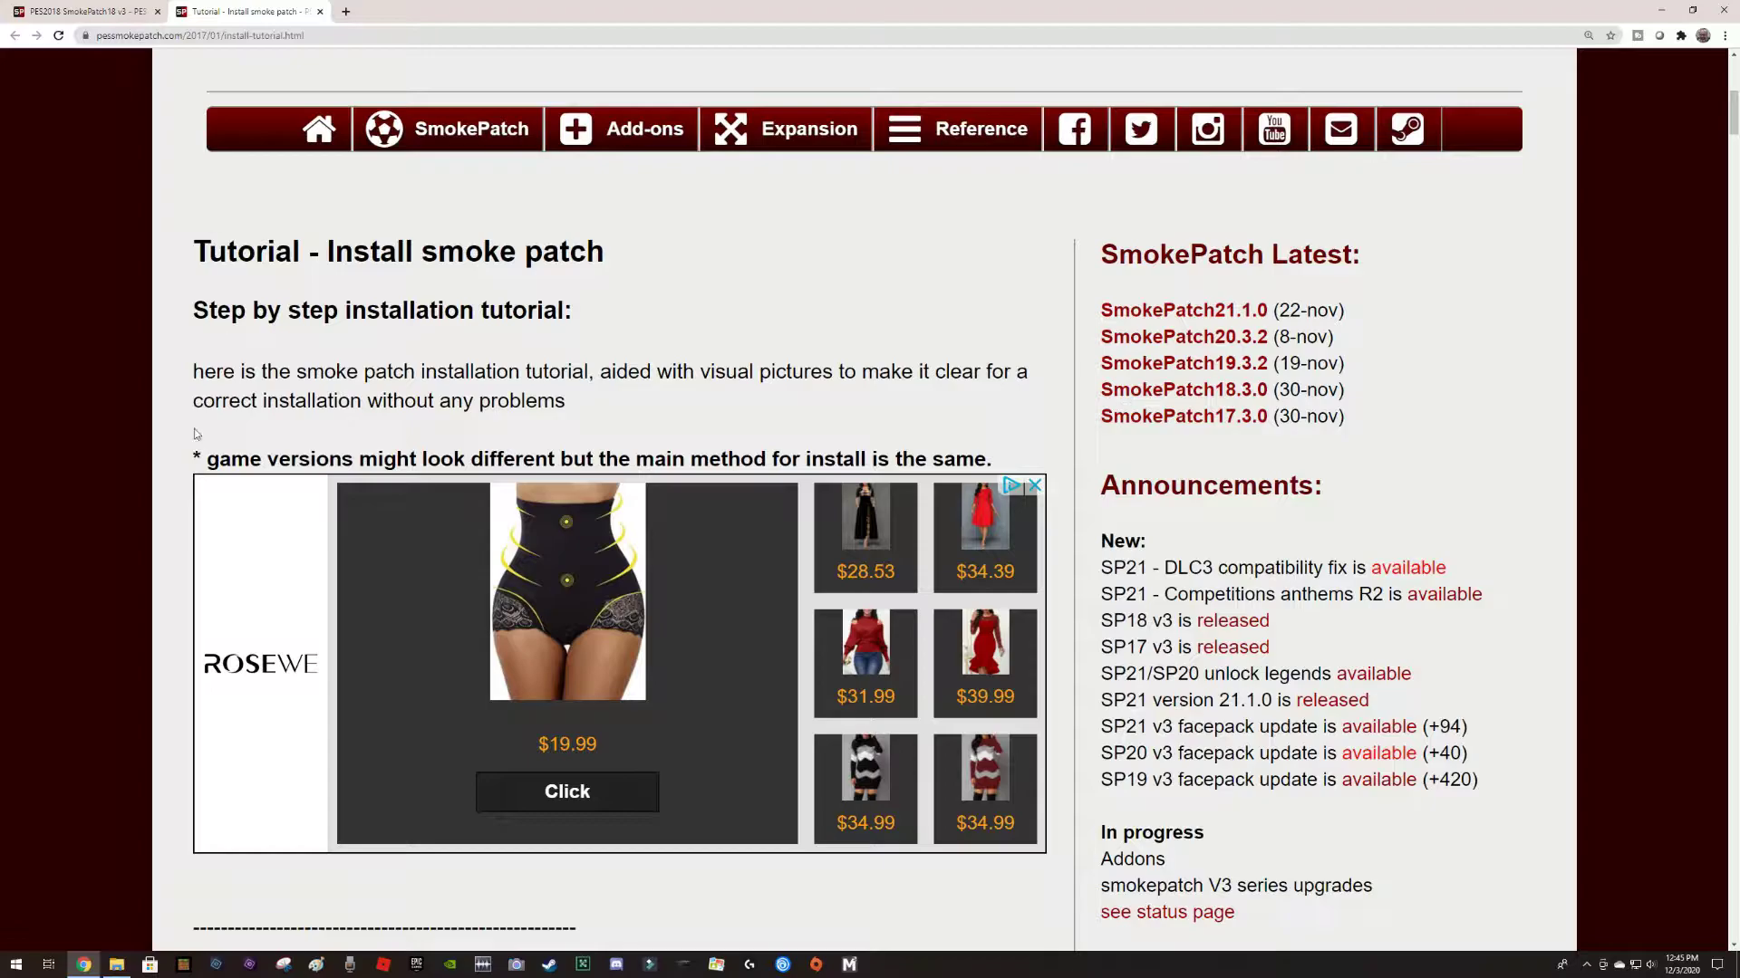
pyautogui.scroll(-1, 173, 525)
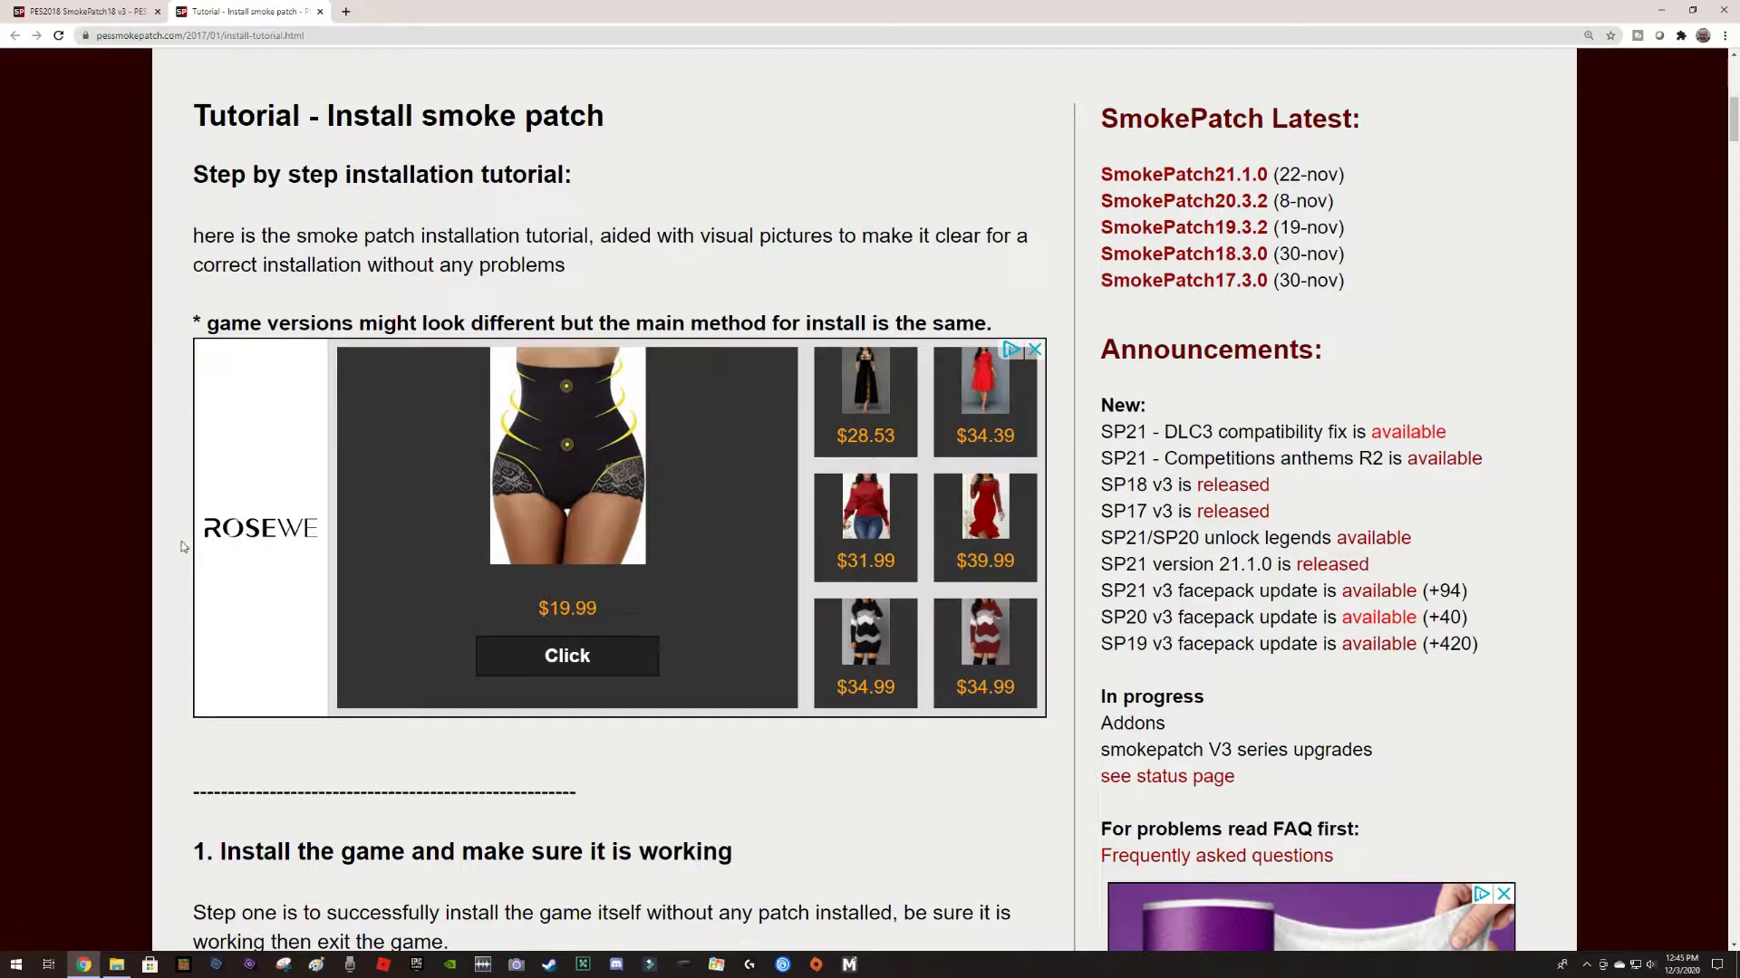
pyautogui.scroll(-9, 182, 548)
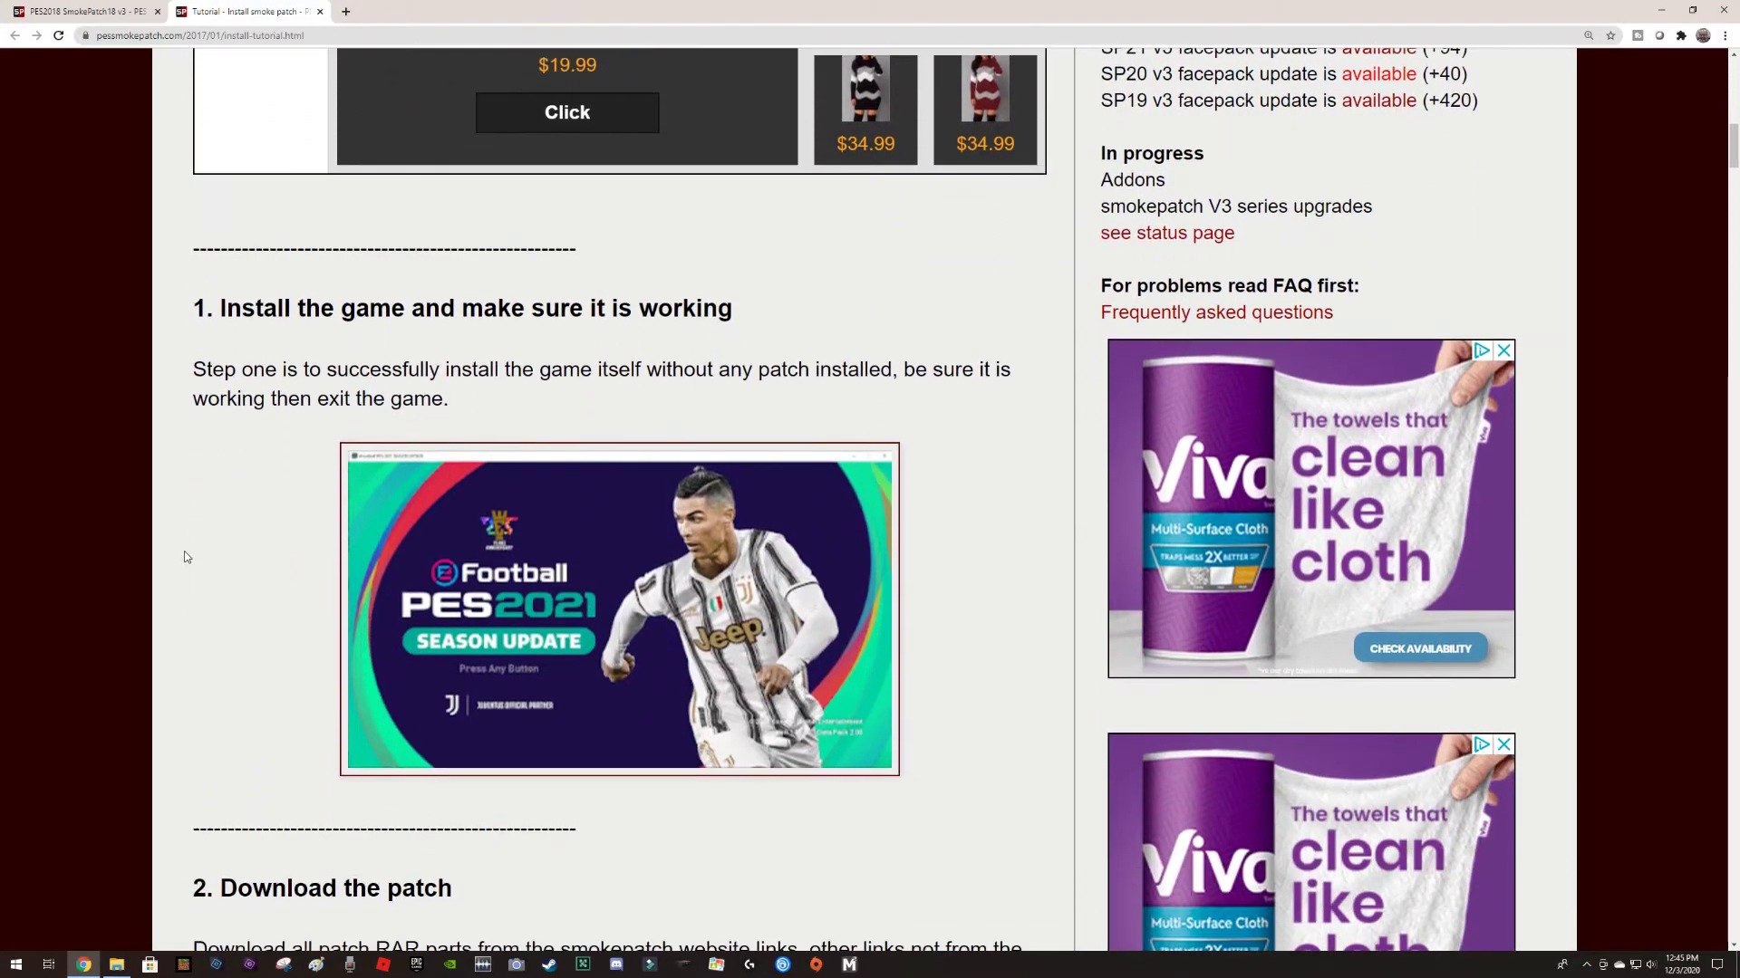
pyautogui.scroll(-3, 185, 558)
pyautogui.scroll(-4, 185, 558)
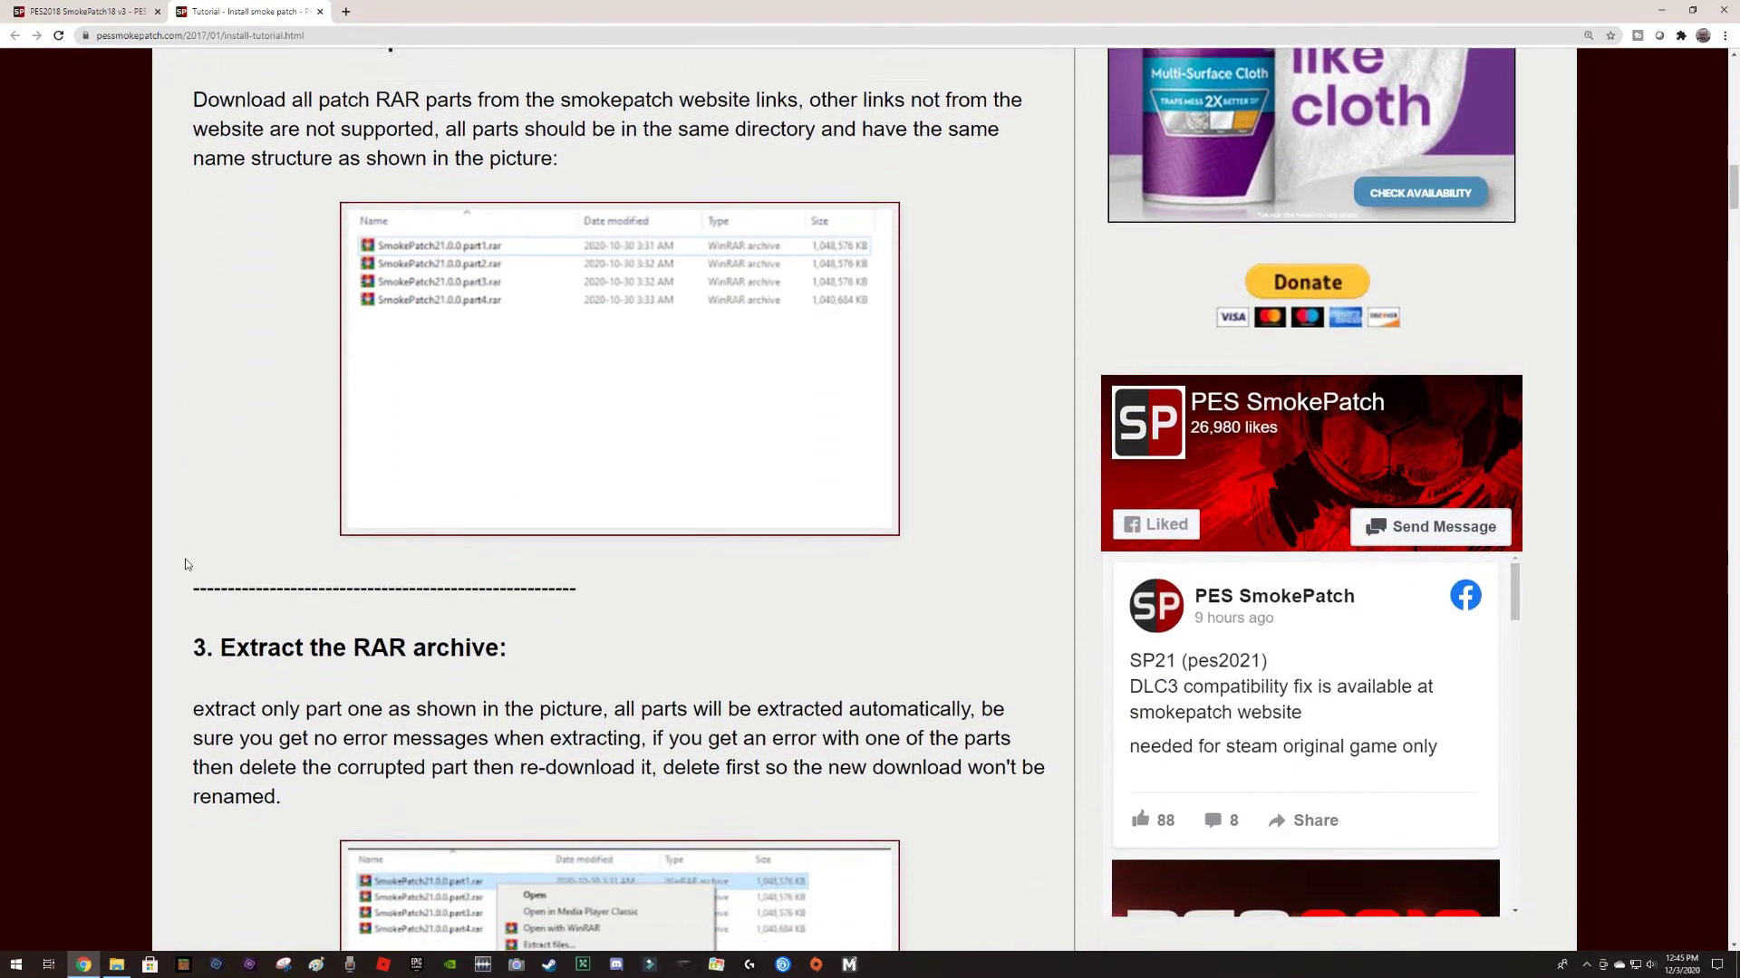
pyautogui.scroll(-2, 185, 566)
pyautogui.scroll(2, 185, 571)
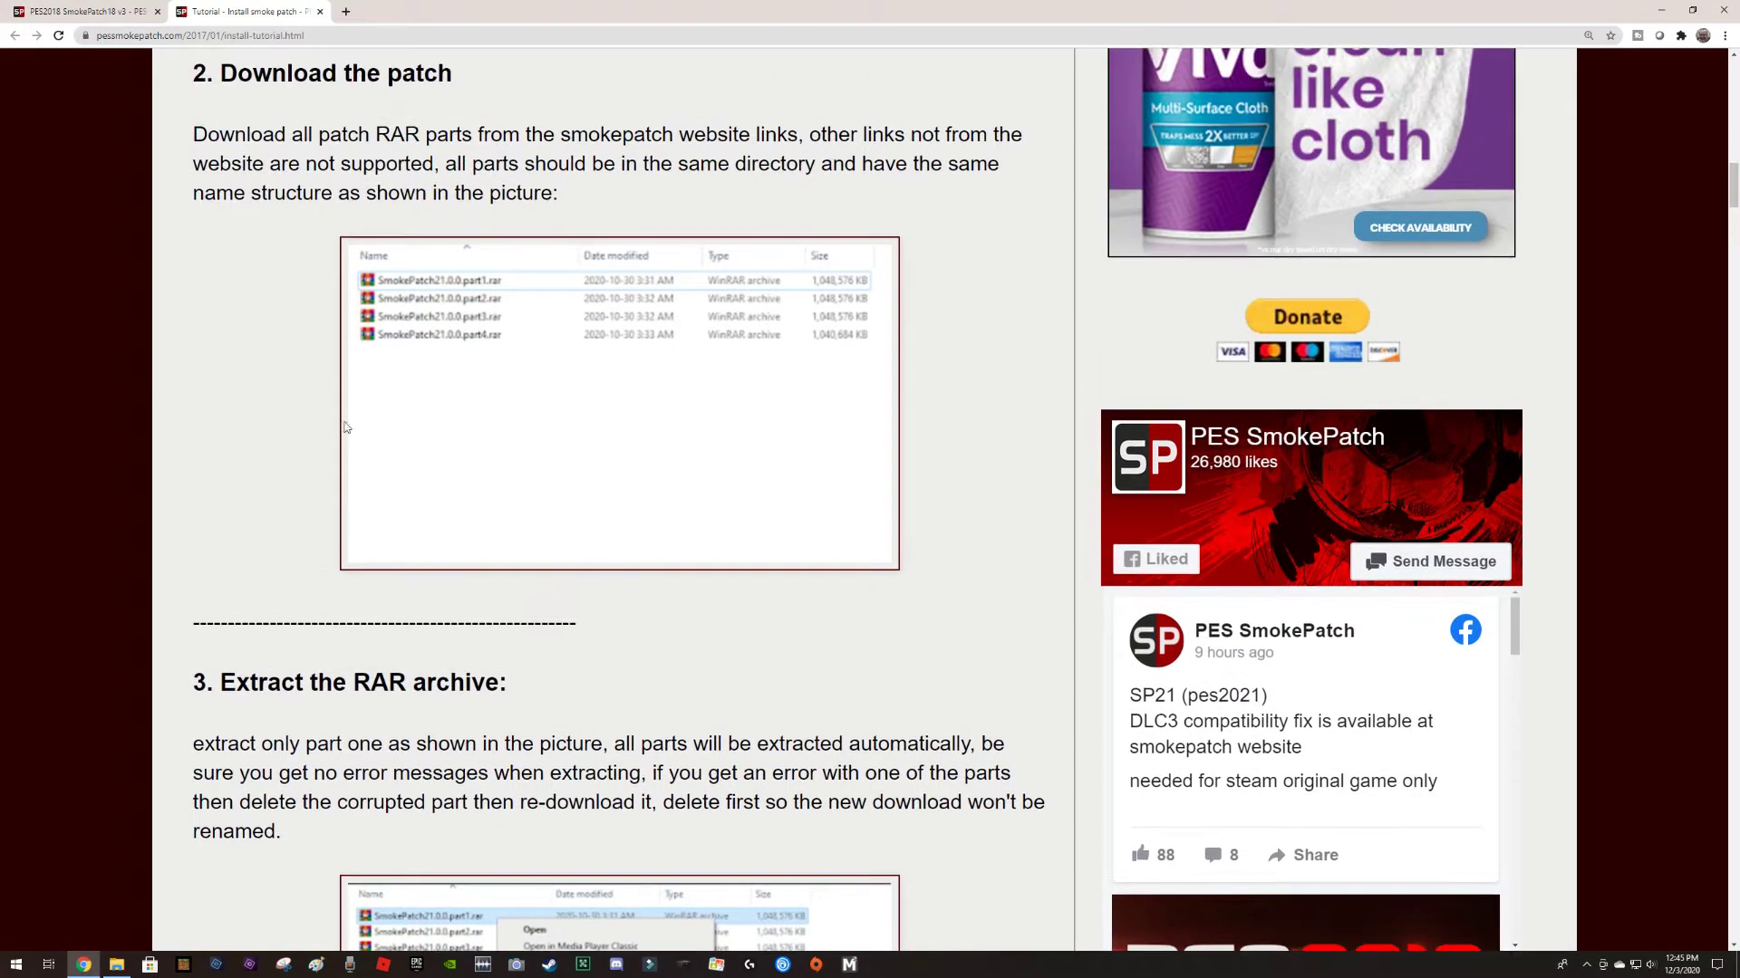
# Read the tutorial's sections on extracting the archive, installing the patch, updating and running the game, then close the tutorial.
pyautogui.scroll(-5, 224, 482)
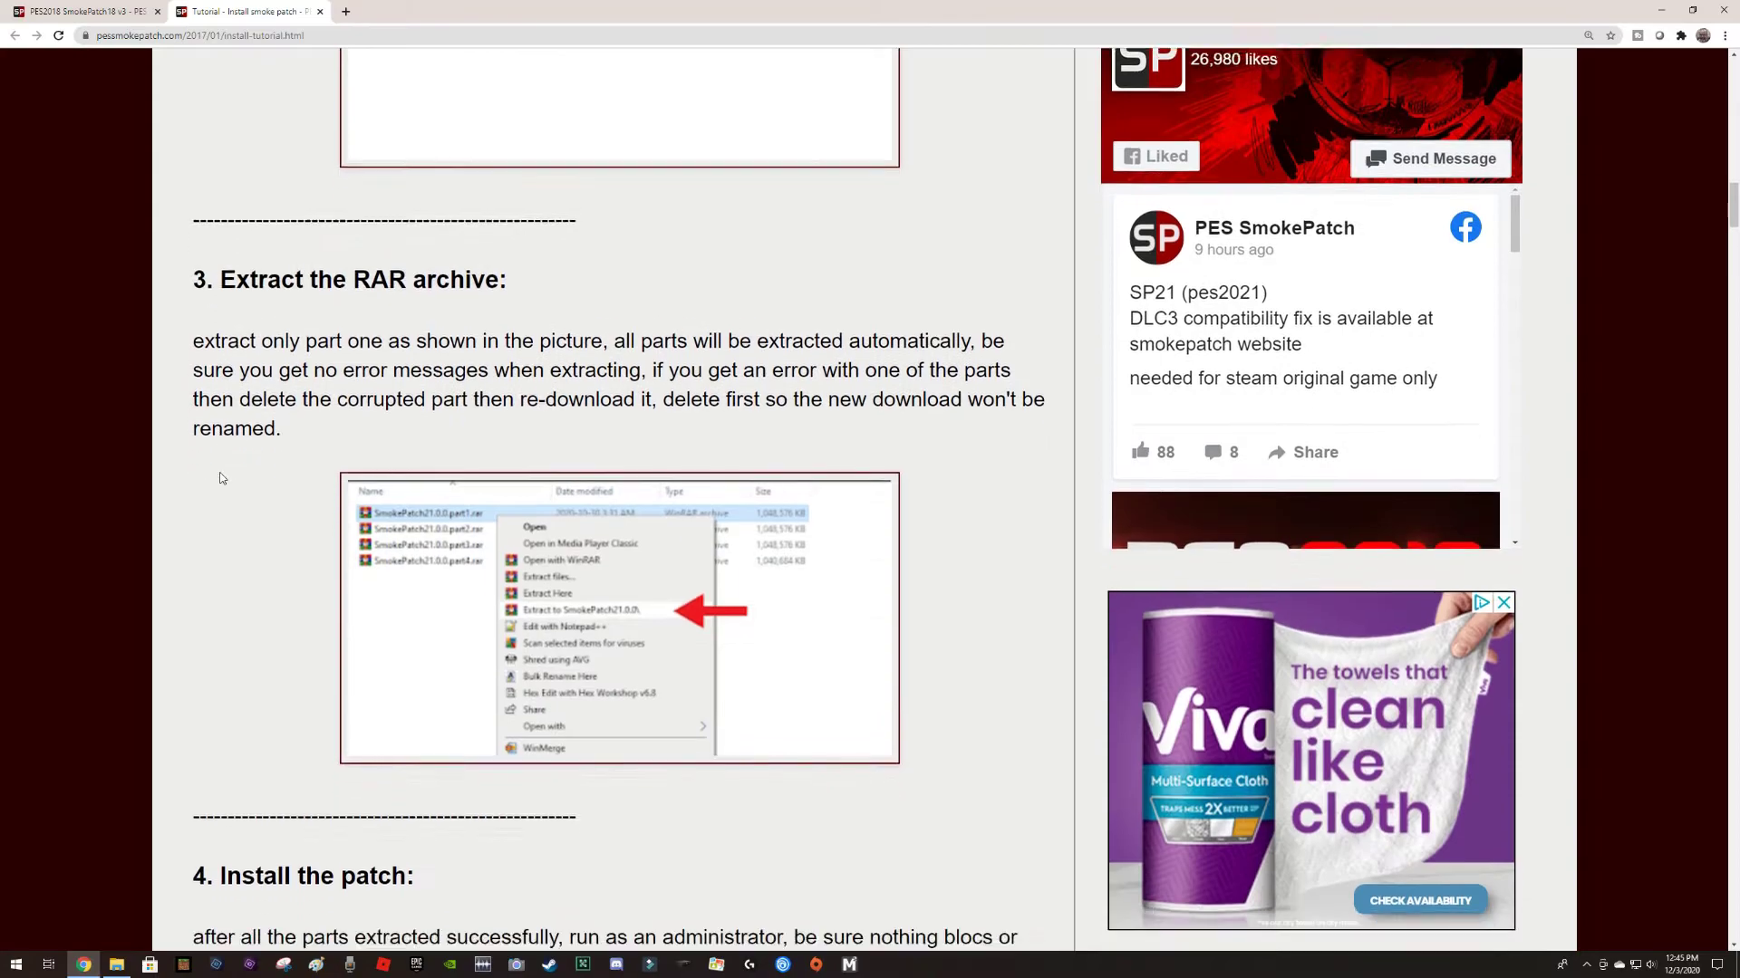
pyautogui.scroll(-1, 225, 482)
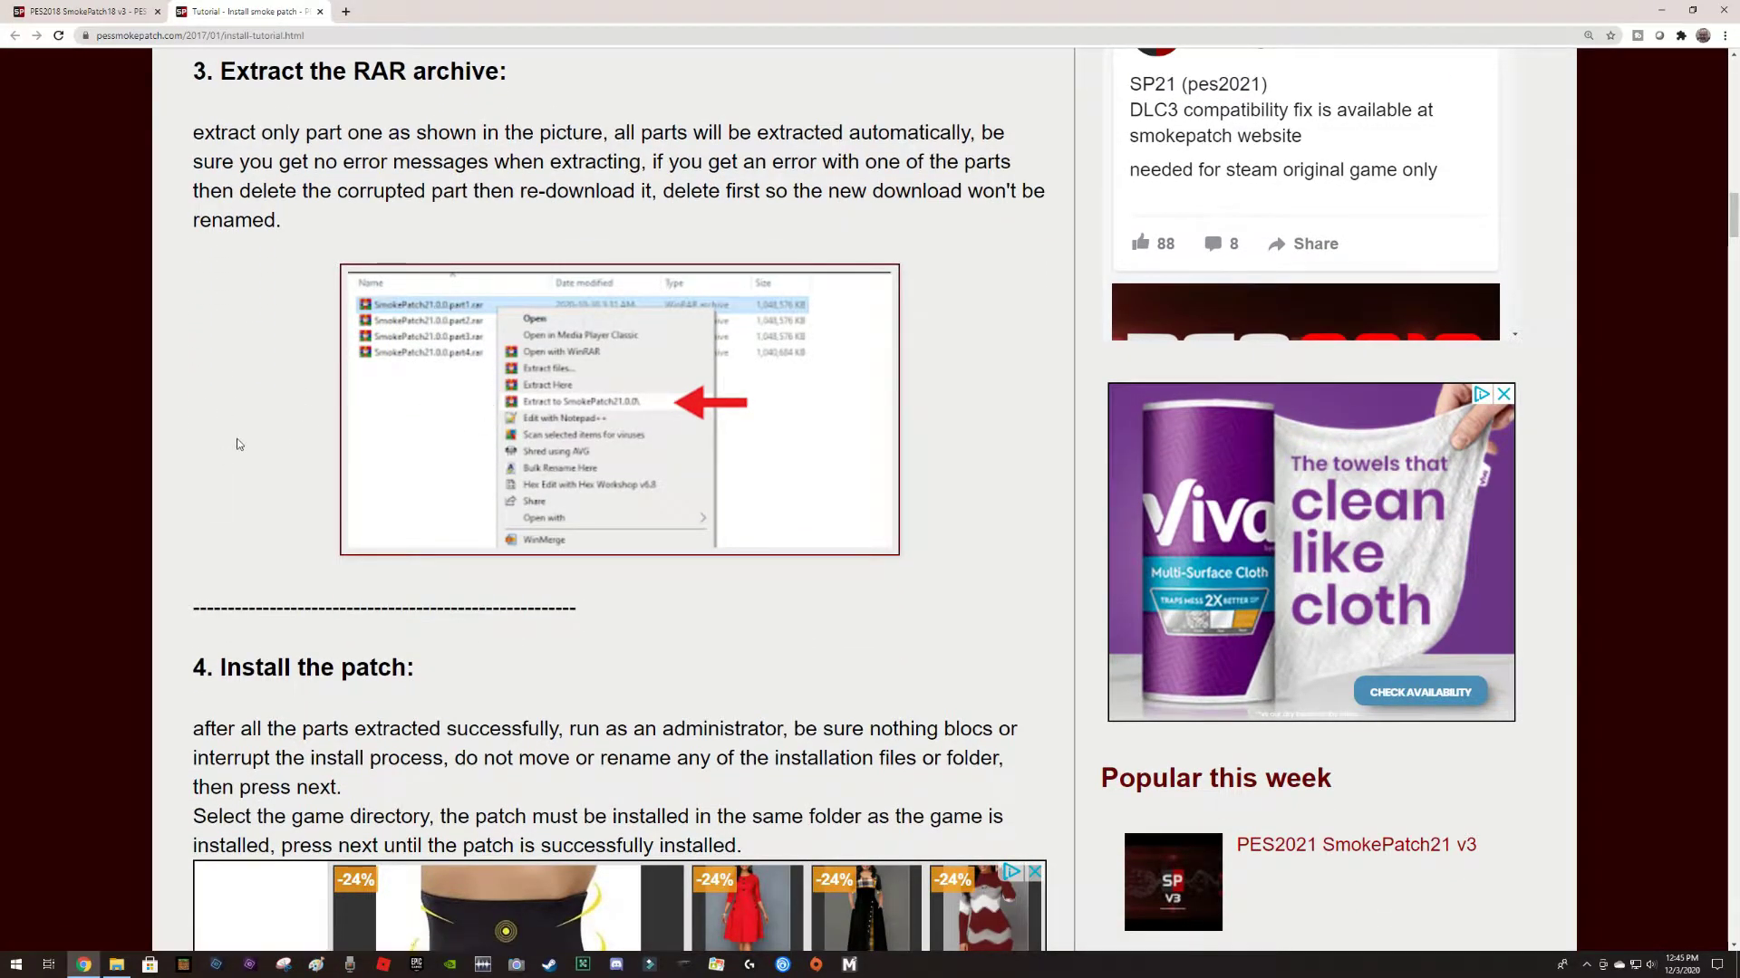
pyautogui.scroll(-5, 243, 444)
pyautogui.scroll(-7, 243, 453)
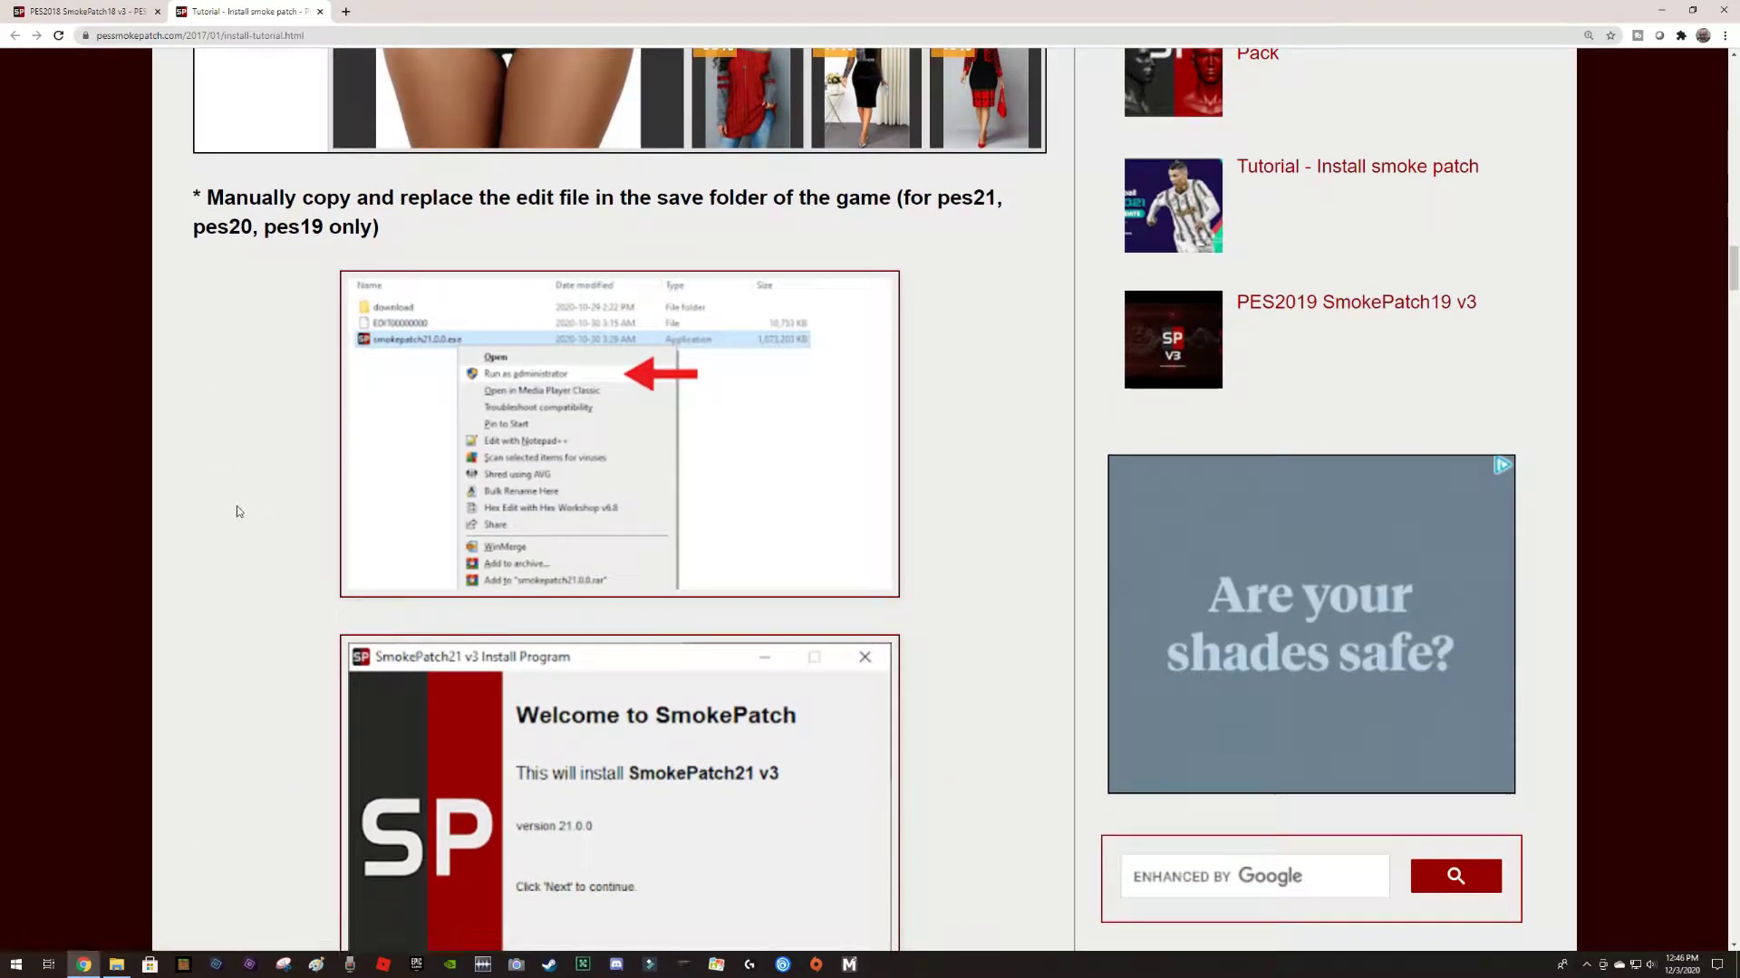
pyautogui.scroll(-1, 235, 508)
pyautogui.scroll(-10, 234, 510)
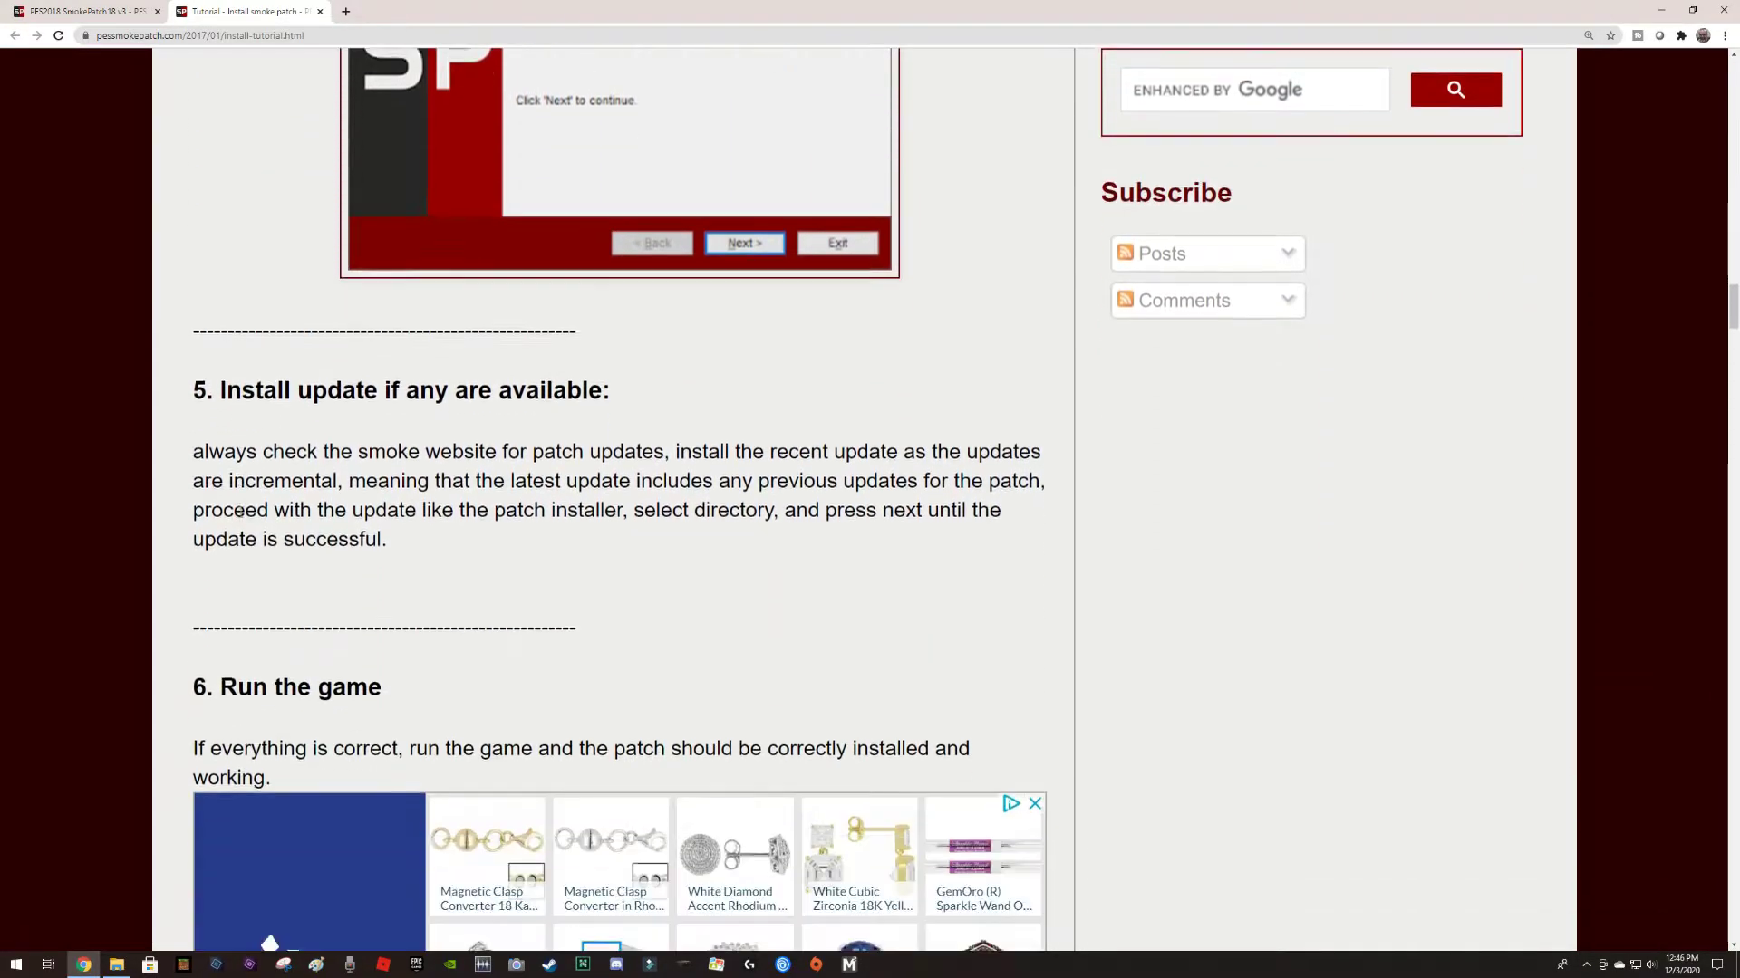
pyautogui.scroll(-1, 234, 510)
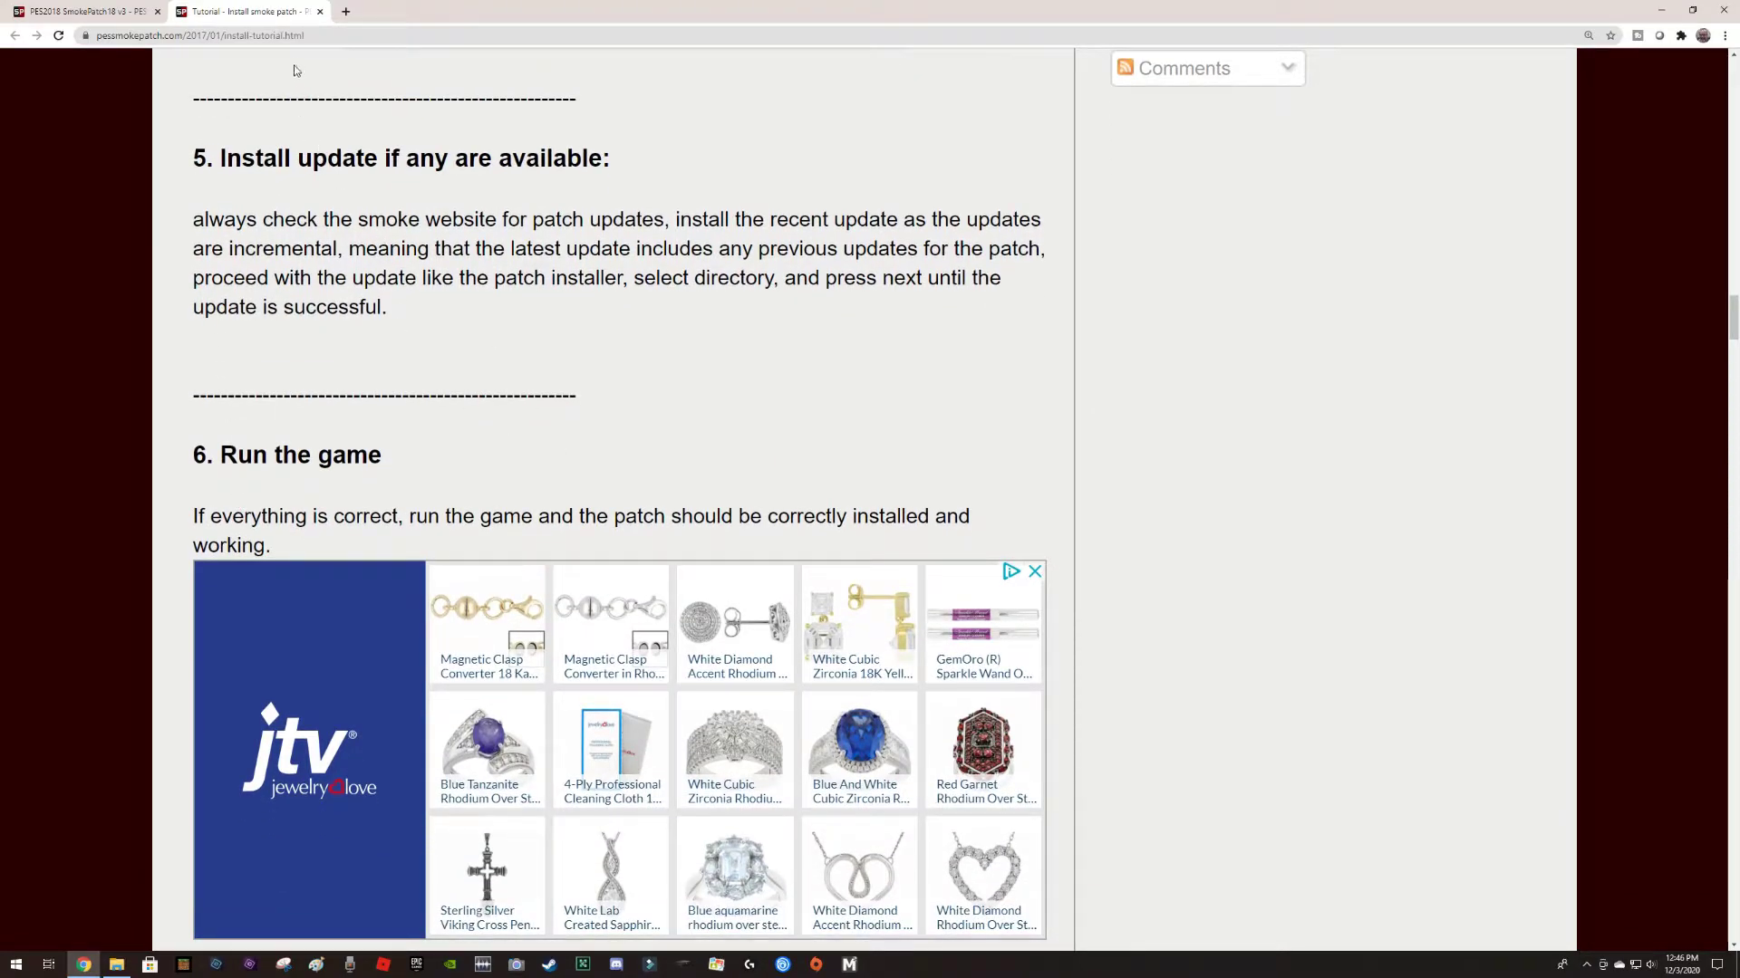
pyautogui.click(320, 12)
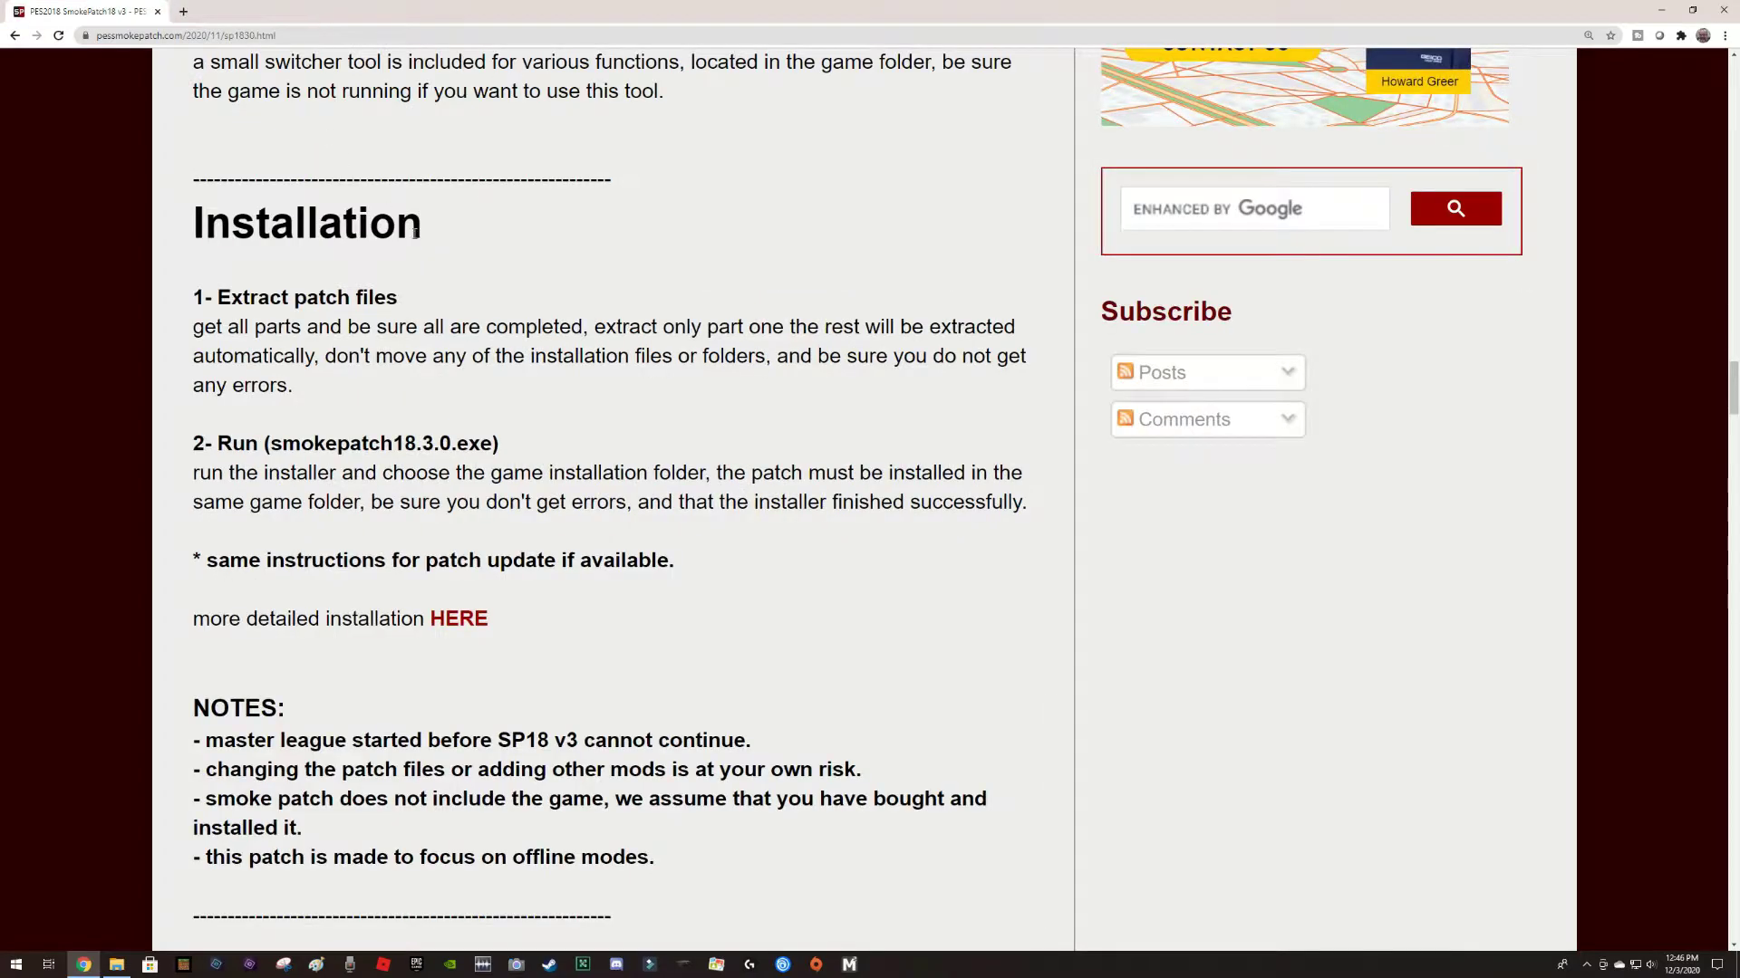
# Review the installation notes for SmokePatch18 v3 and open its official download links page.
pyautogui.scroll(-3, 553, 371)
pyautogui.scroll(-2, 553, 371)
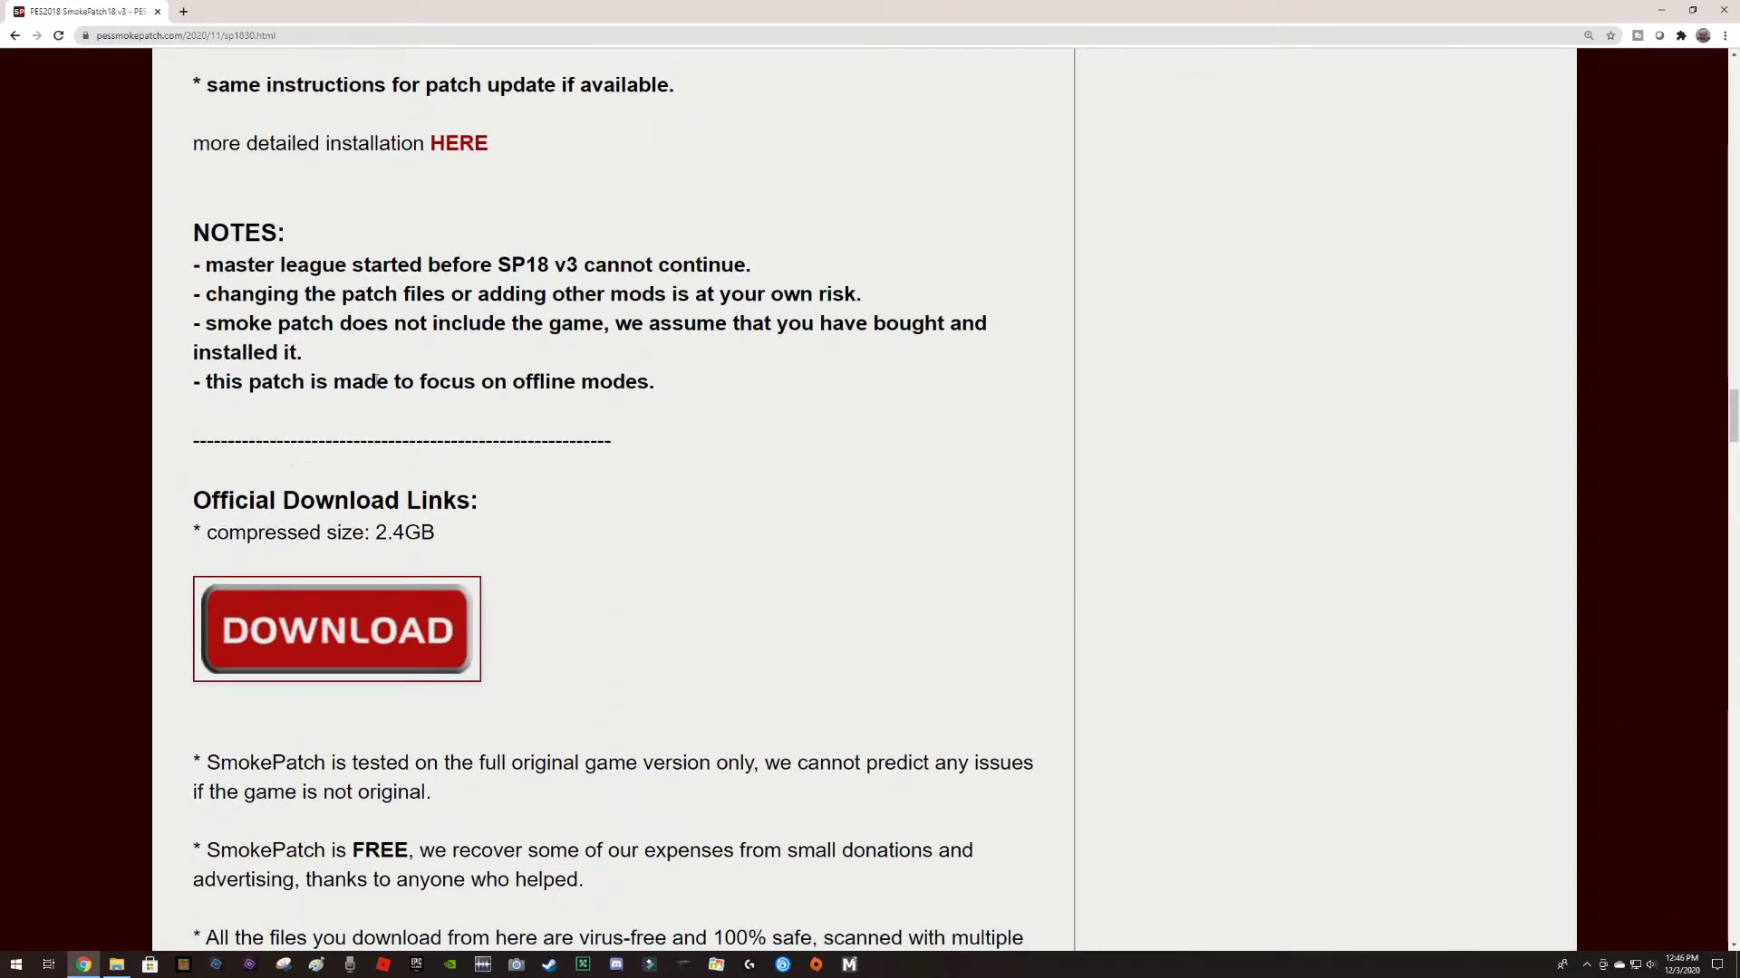
pyautogui.scroll(3, 376, 381)
pyautogui.scroll(-4, 669, 274)
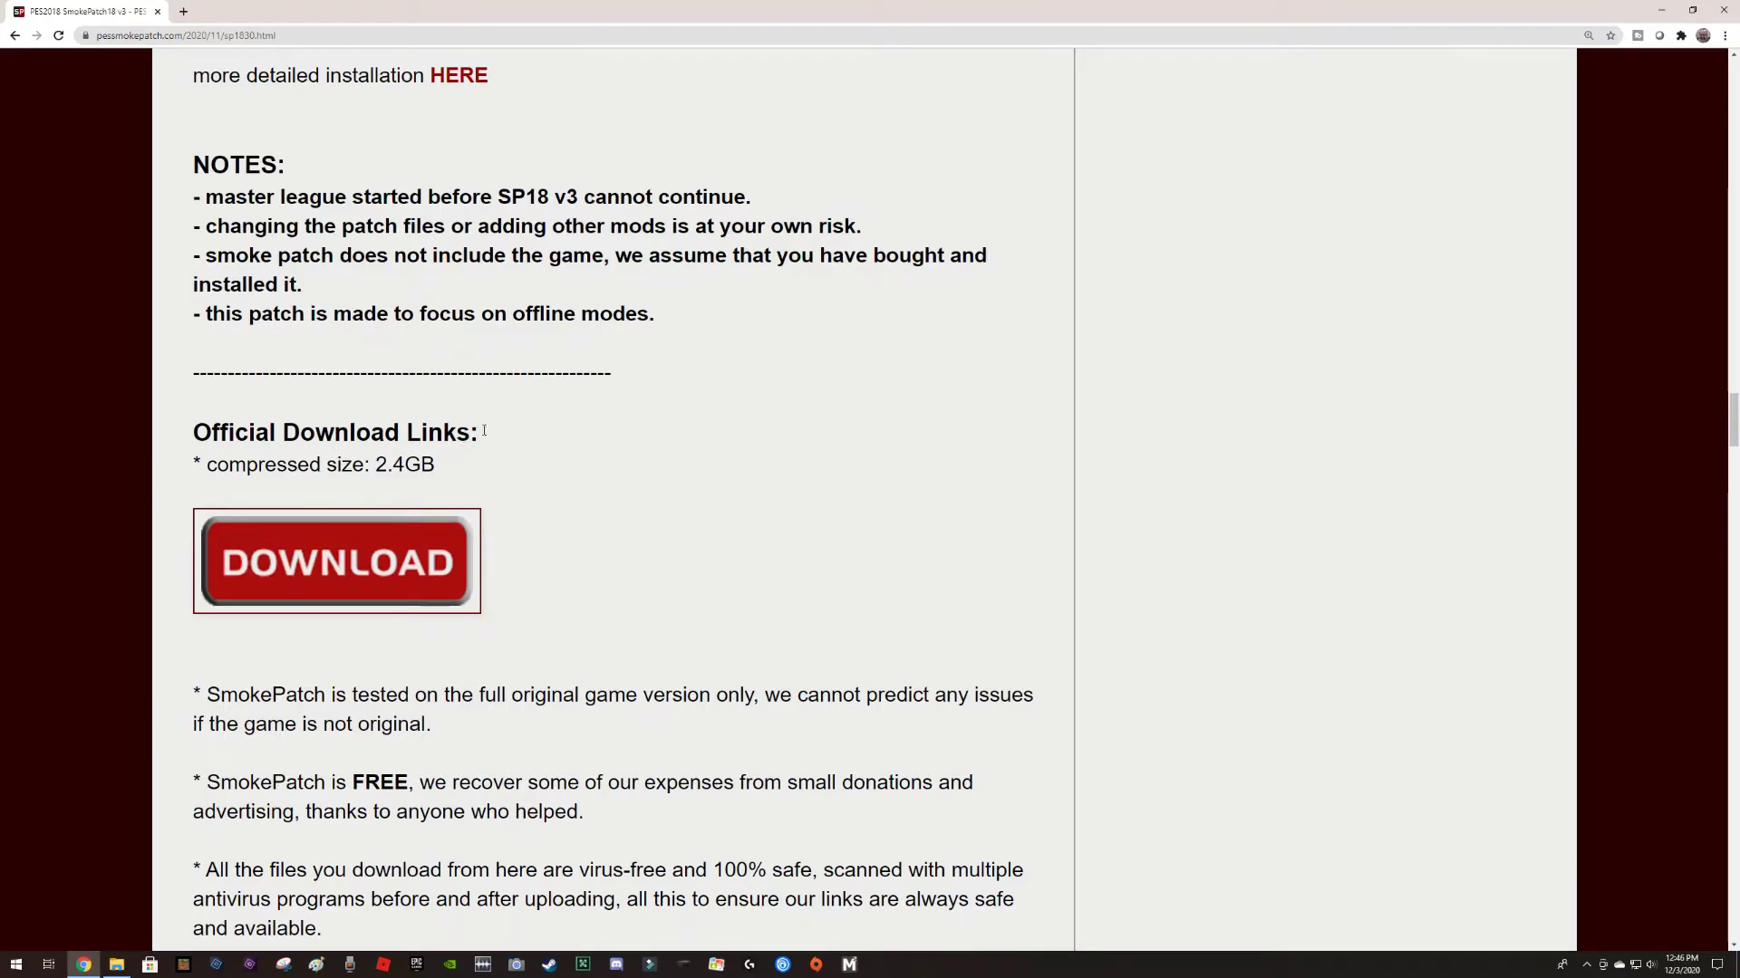
pyautogui.click(361, 583)
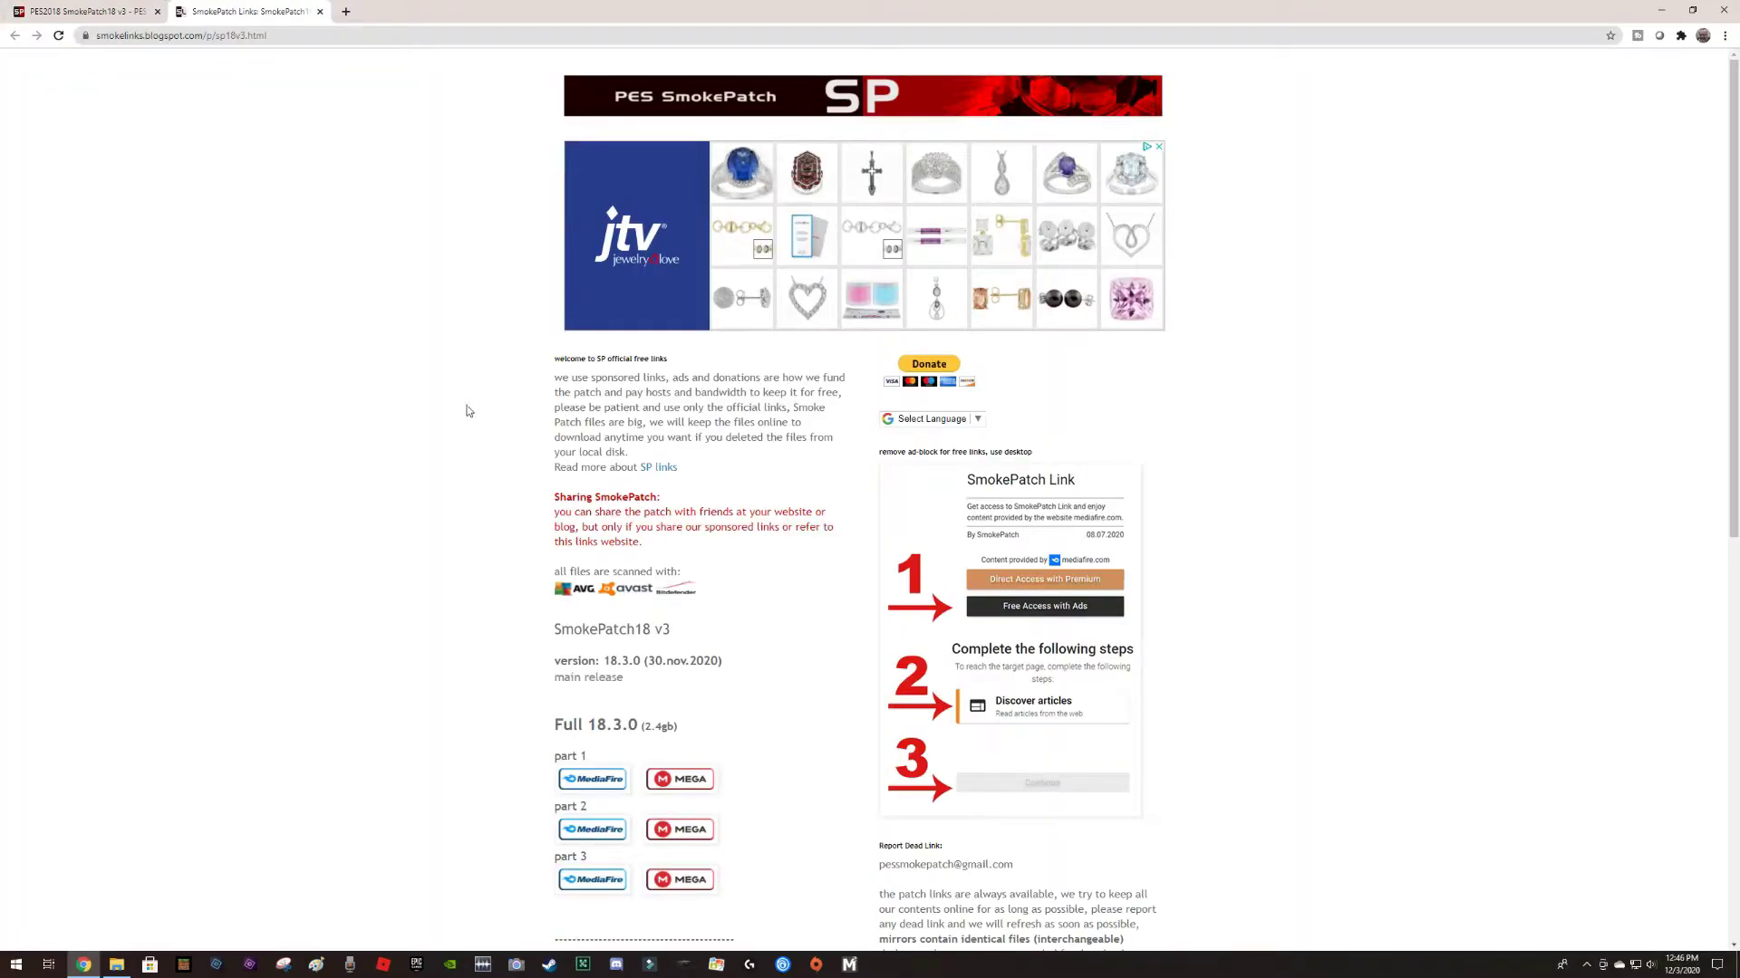
# Save SmokePatch18.3.0.part1 from MediaFire to the Downloads folder and close the pages opened for that download.
pyautogui.scroll(-3, 466, 408)
pyautogui.scroll(-3, 466, 412)
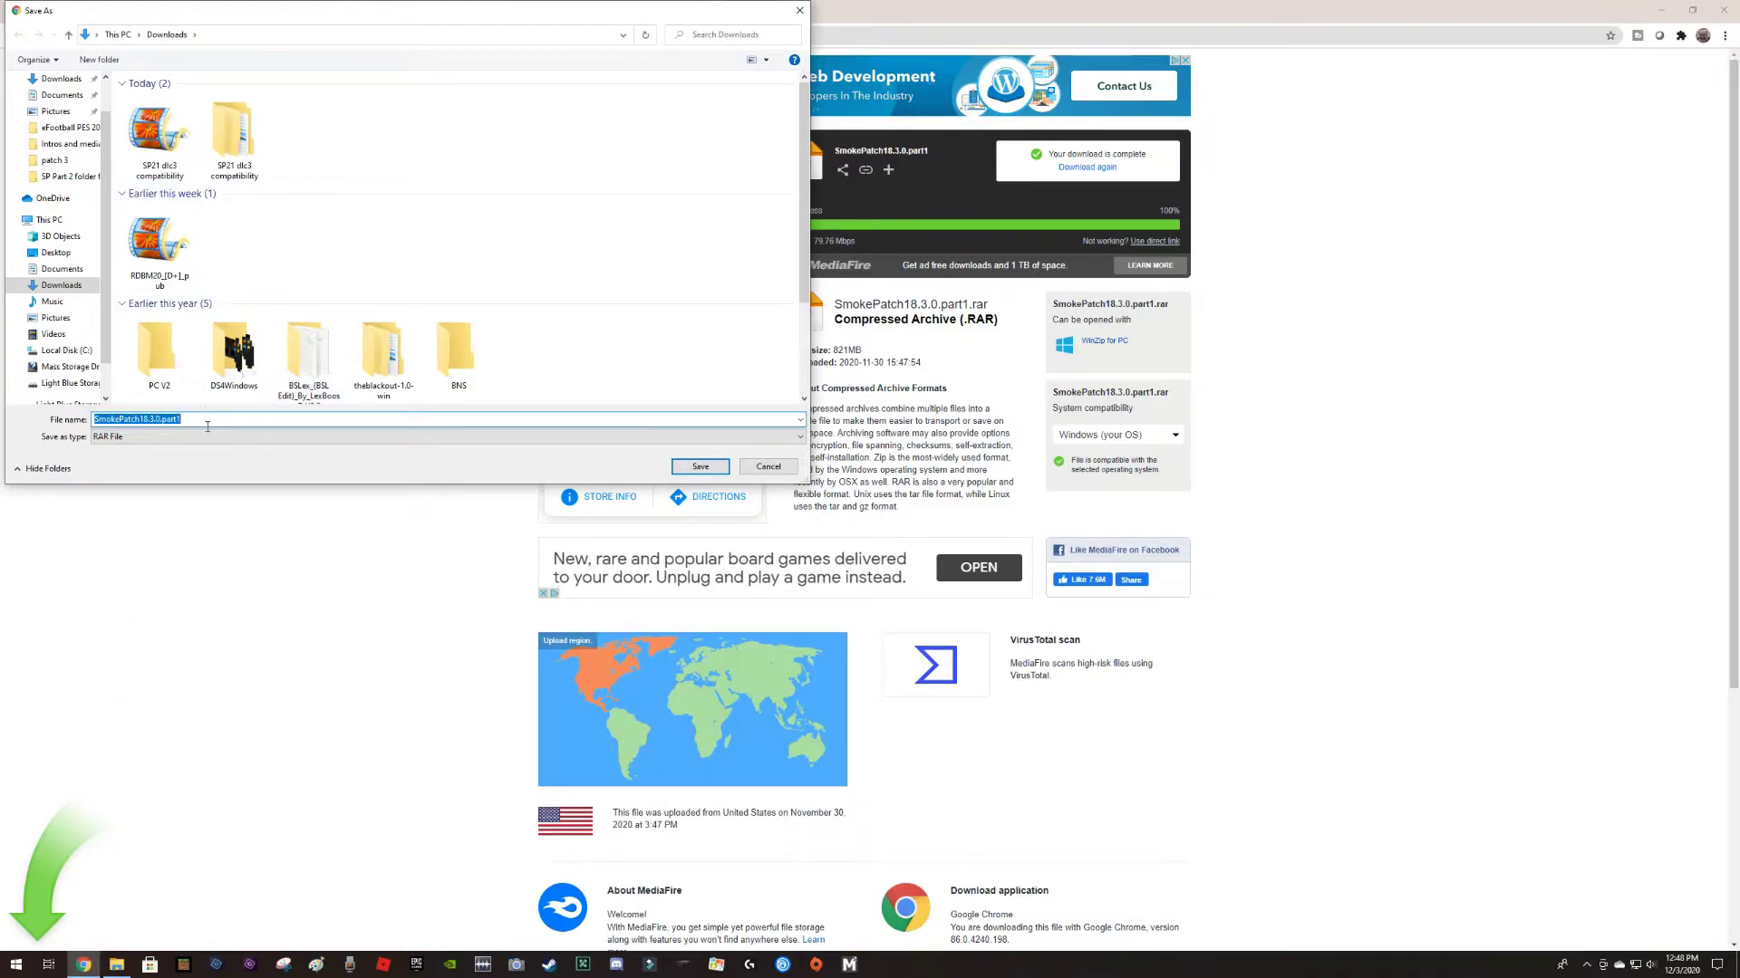
pyautogui.click(702, 468)
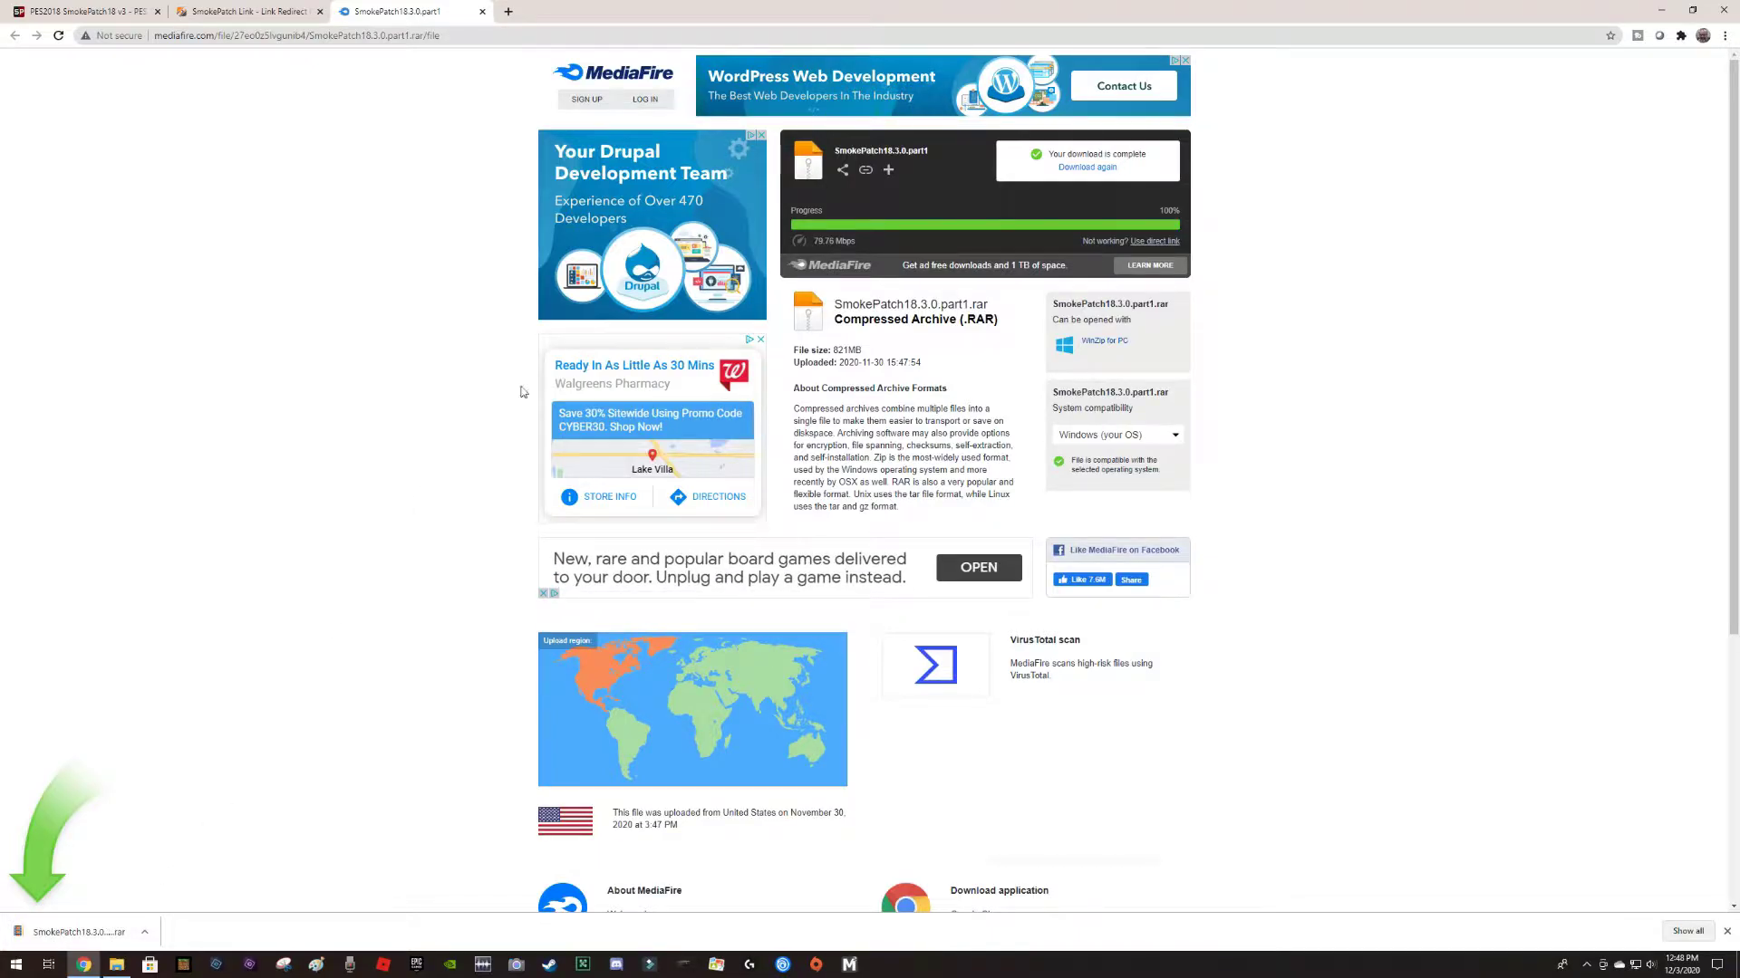
pyautogui.click(479, 14)
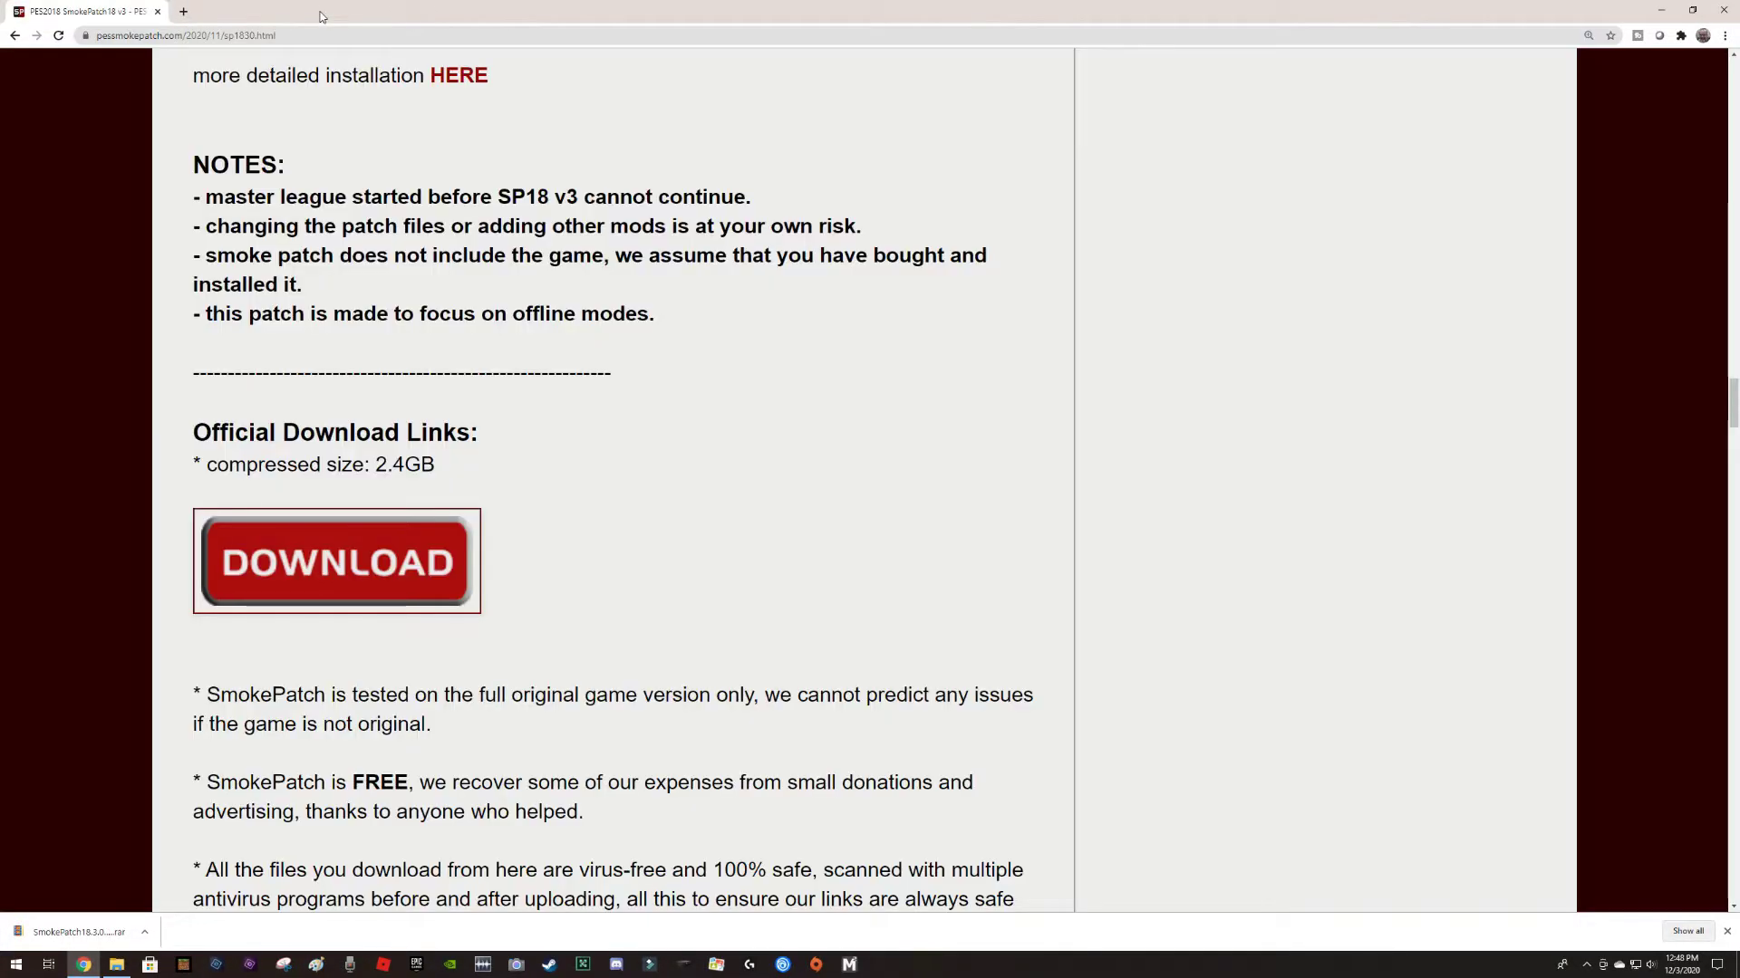
pyautogui.click(320, 10)
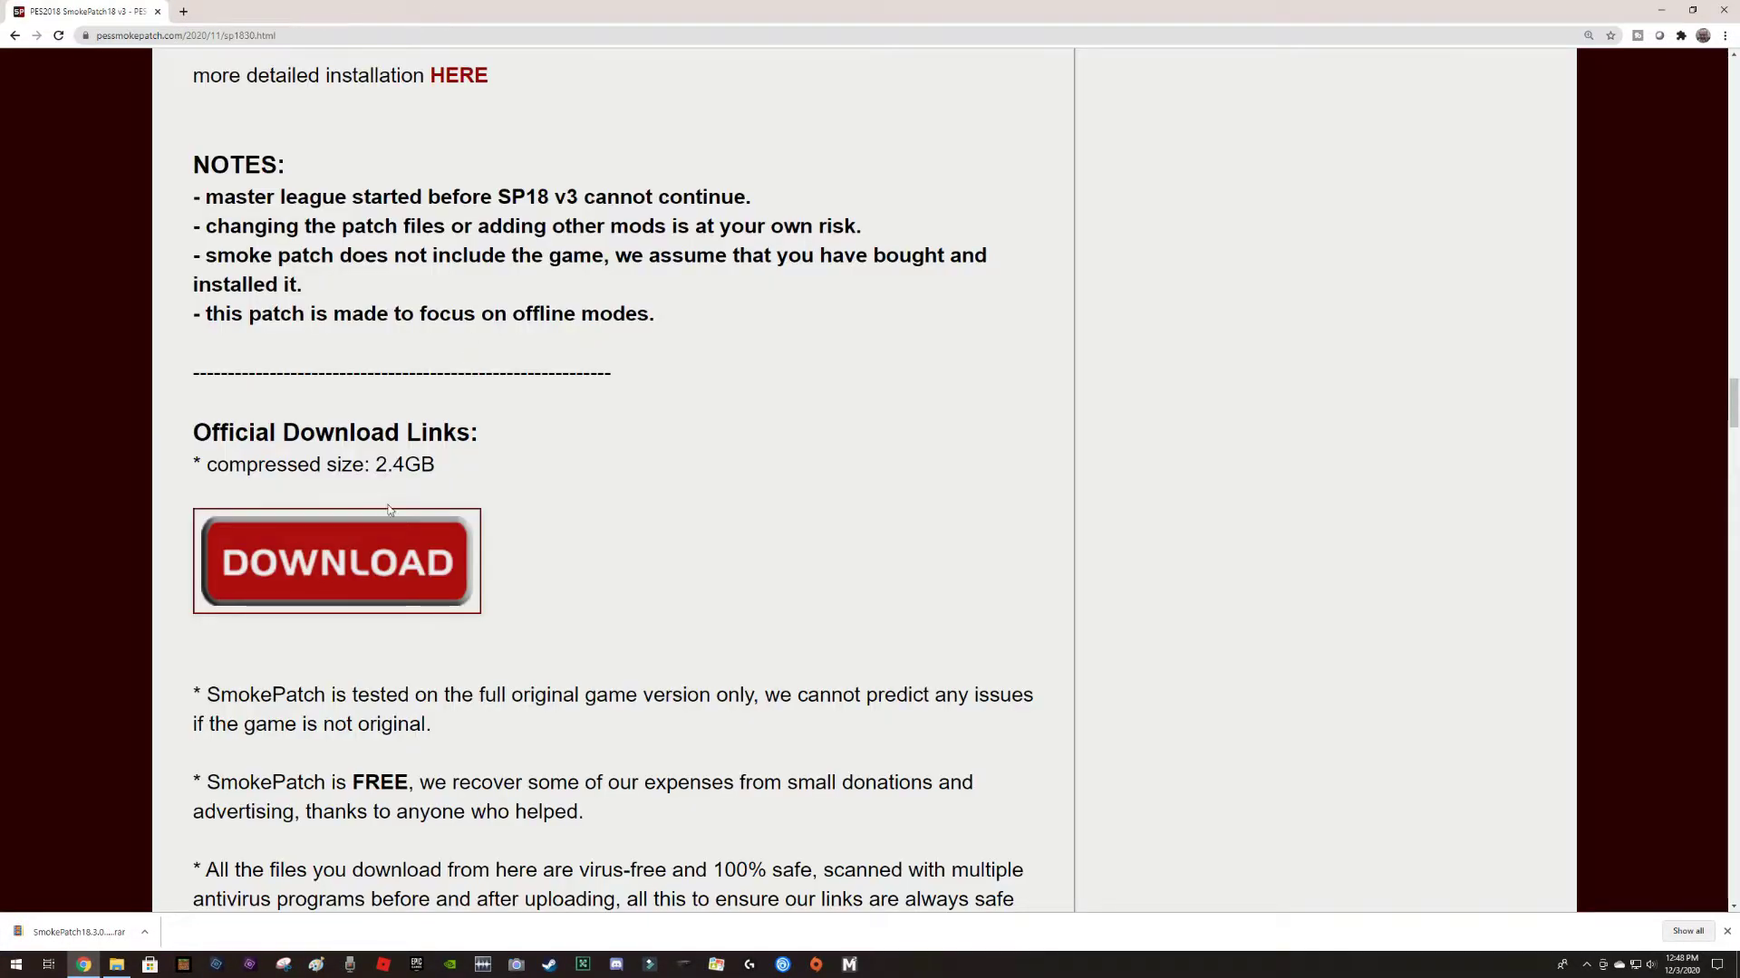
# Reopen the official download links and download part 2 of Full 18.3.0 through its MediaFire link.
pyautogui.click(384, 571)
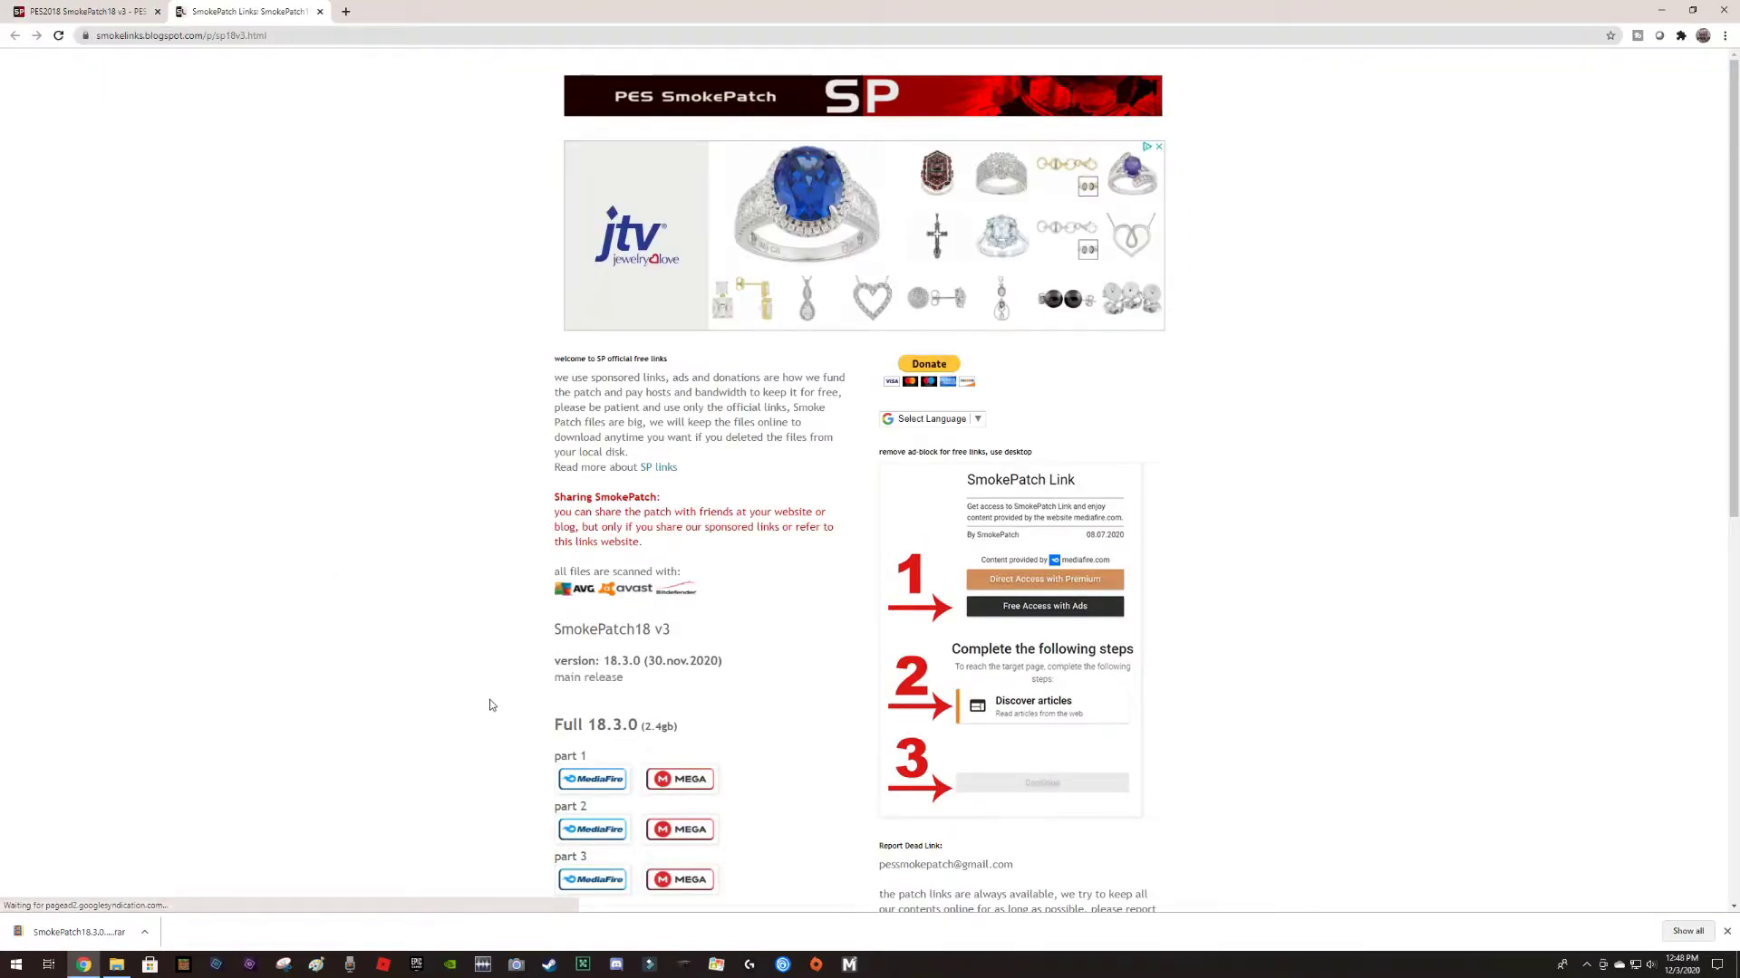
pyautogui.click(614, 834)
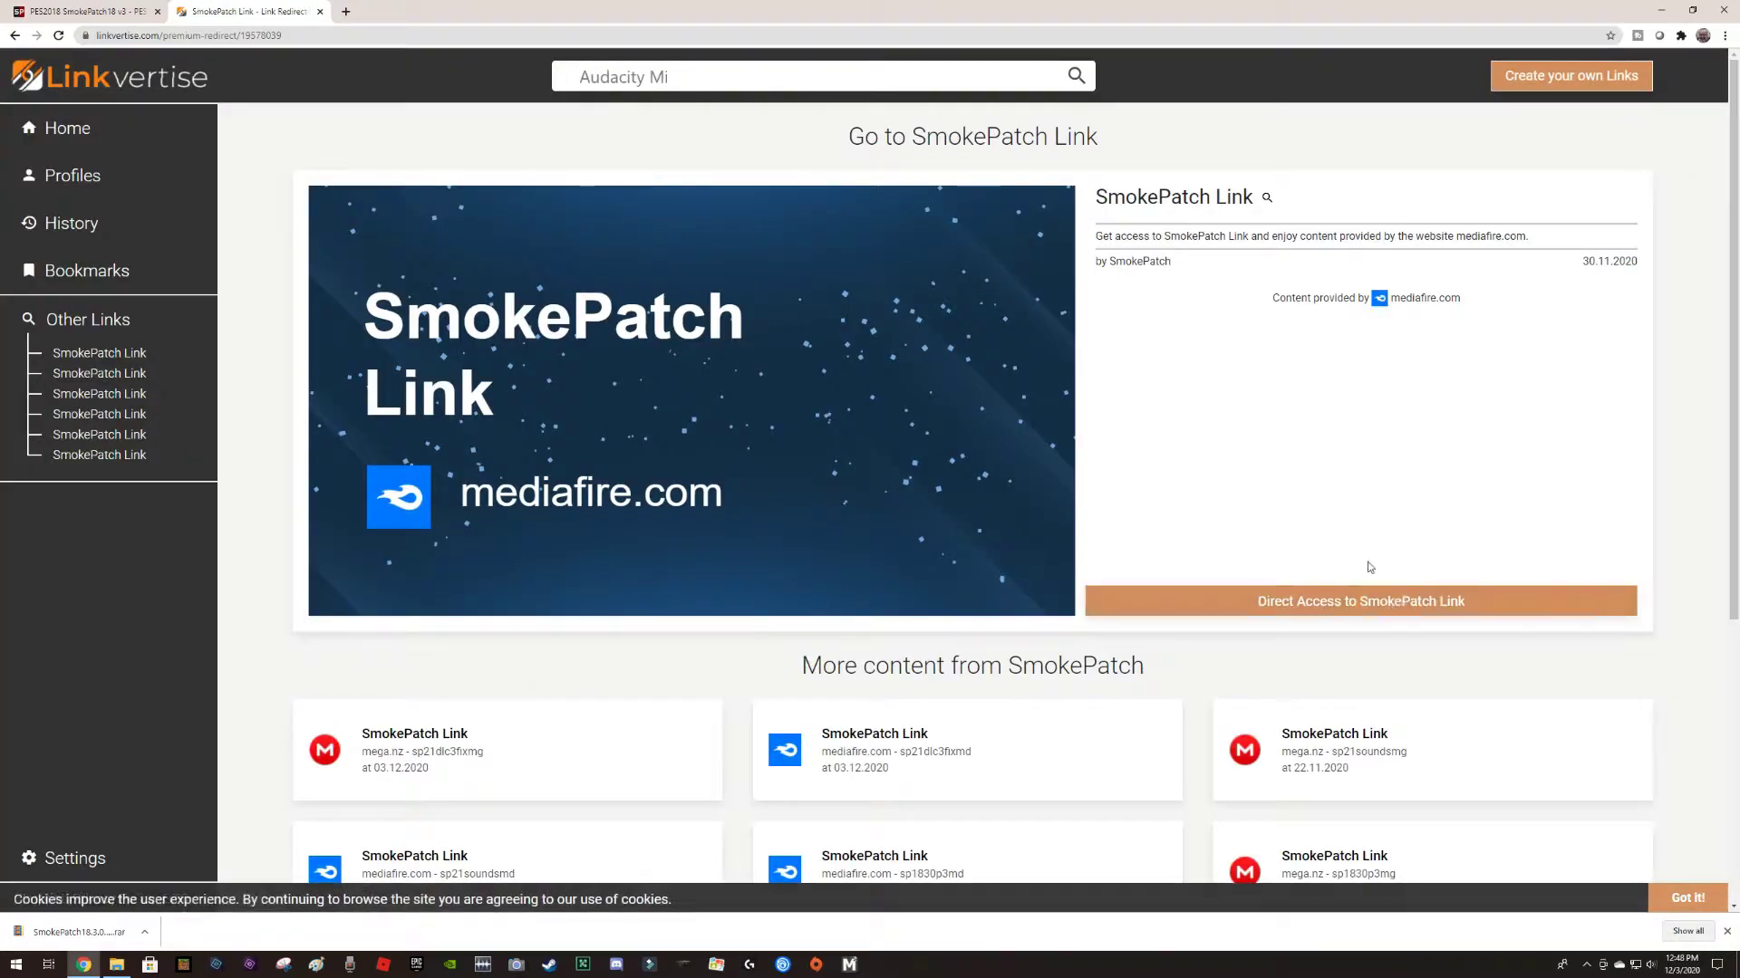
pyautogui.click(430, 317)
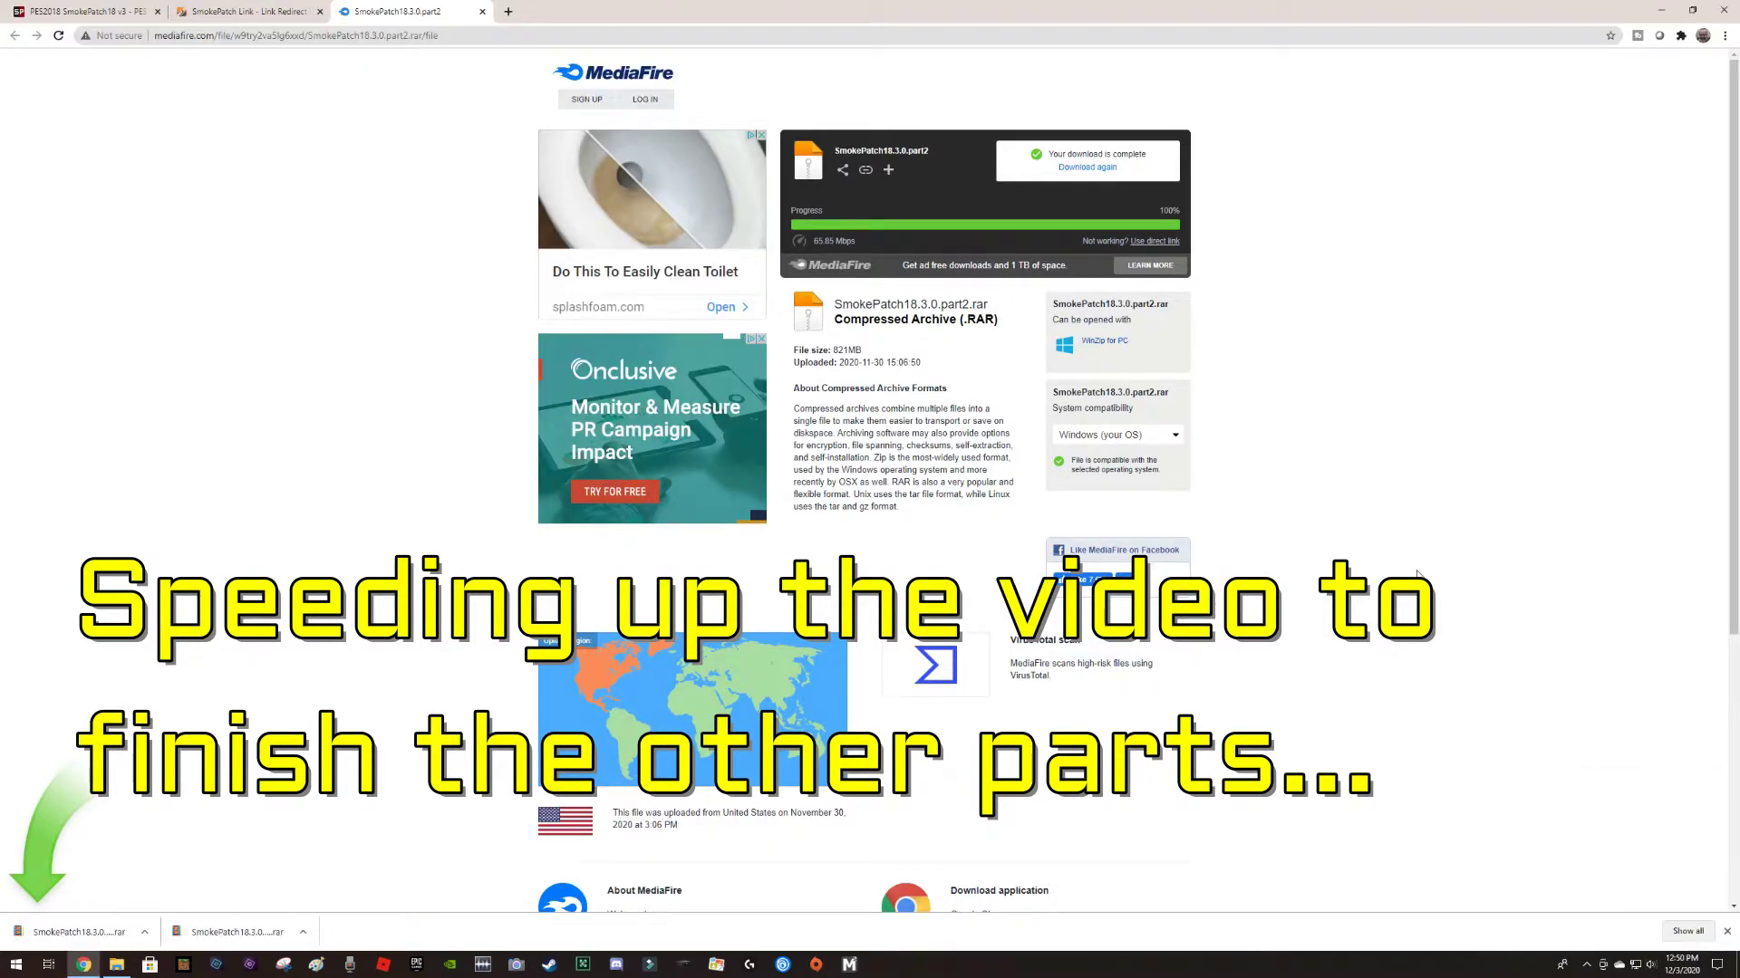
# Download SmokePatch18.3.0.part3 through its MediaFire link and save it in the Downloads folder.
pyautogui.click(482, 11)
pyautogui.click(81, 11)
pyautogui.click(931, 635)
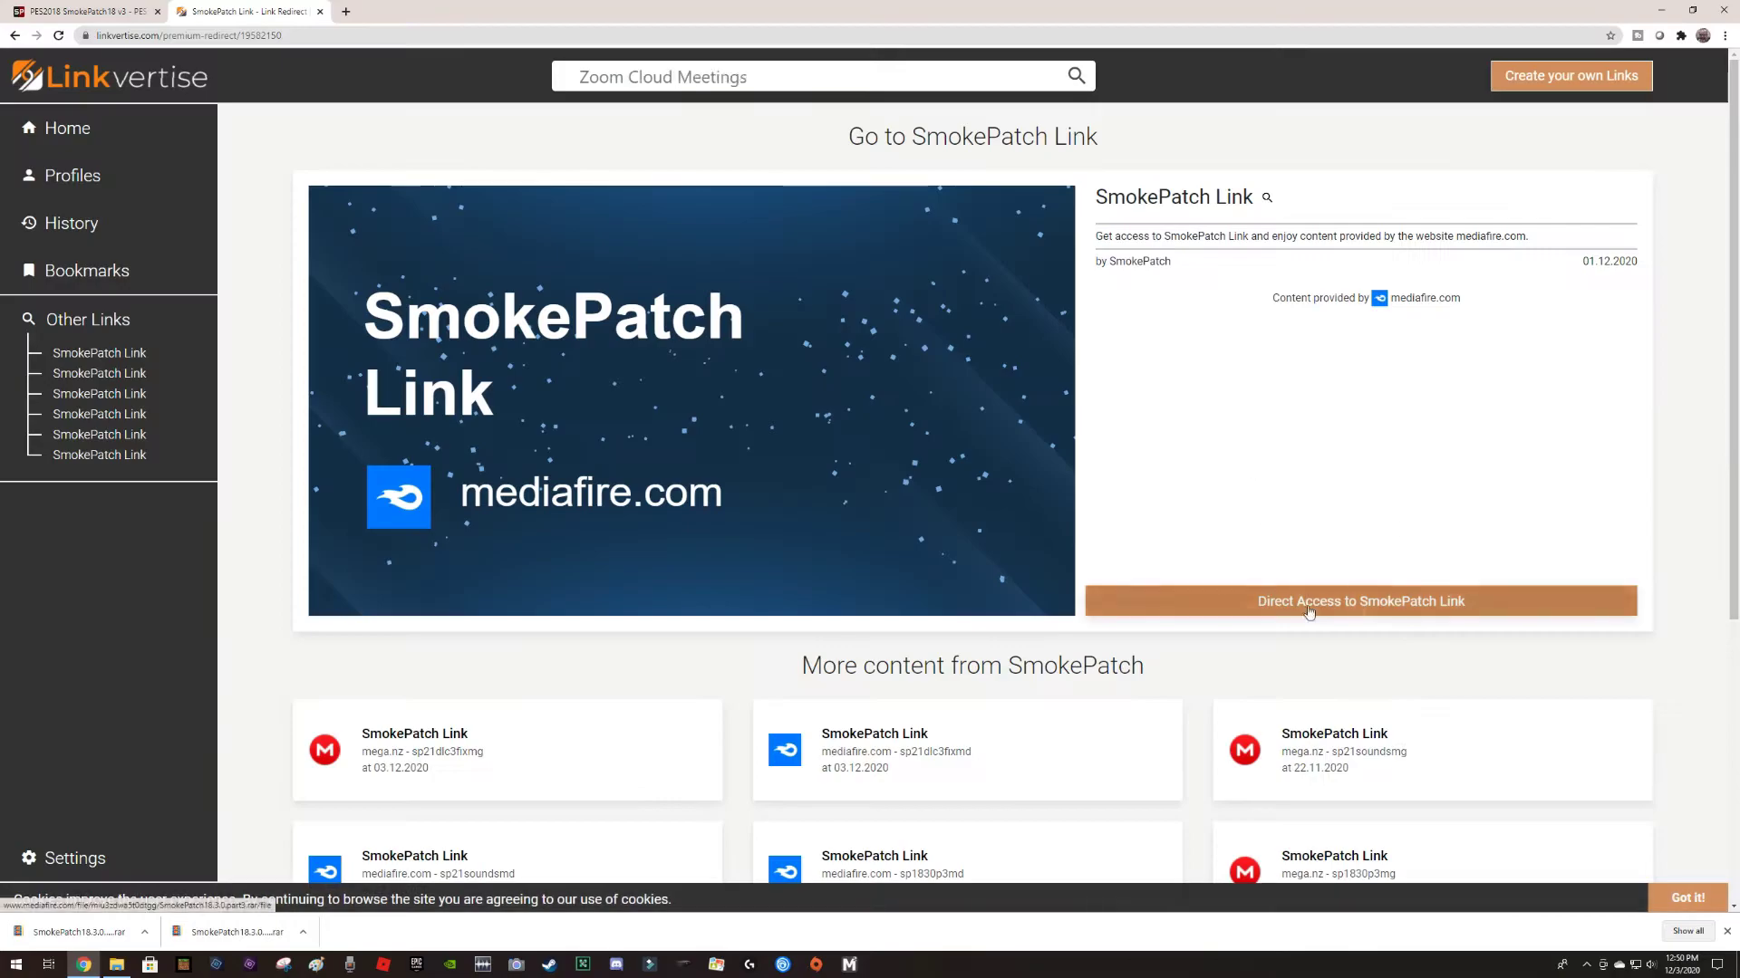
pyautogui.click(1387, 594)
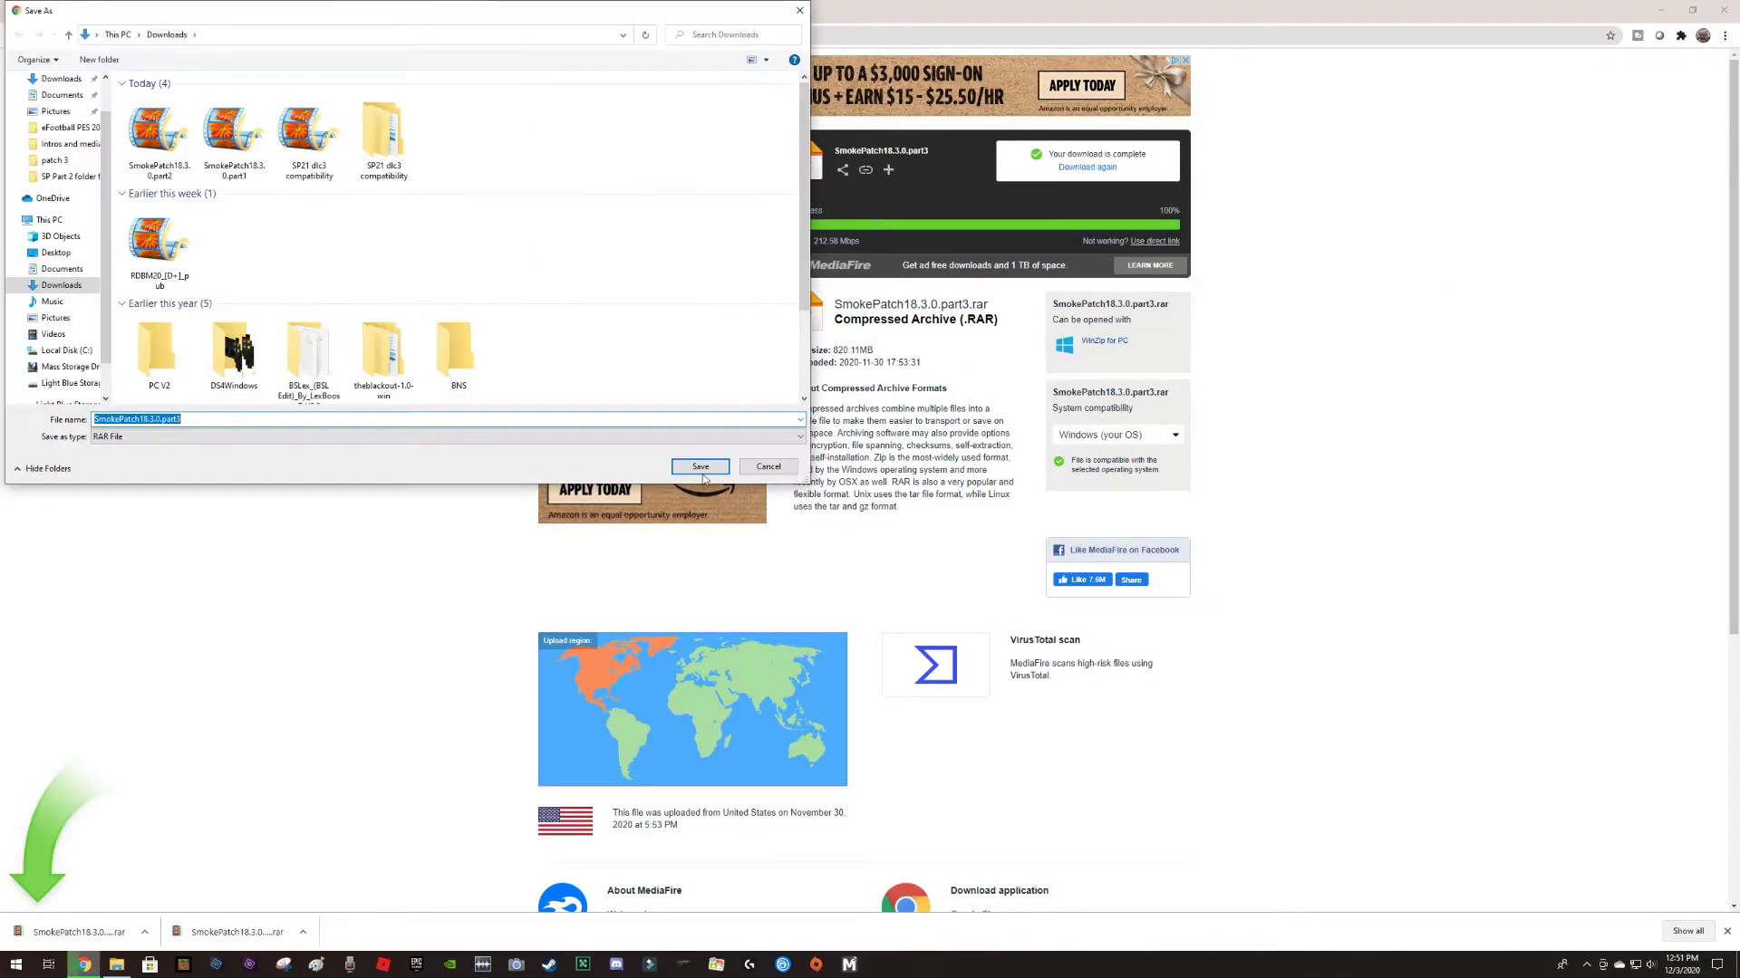
pyautogui.press('Return')
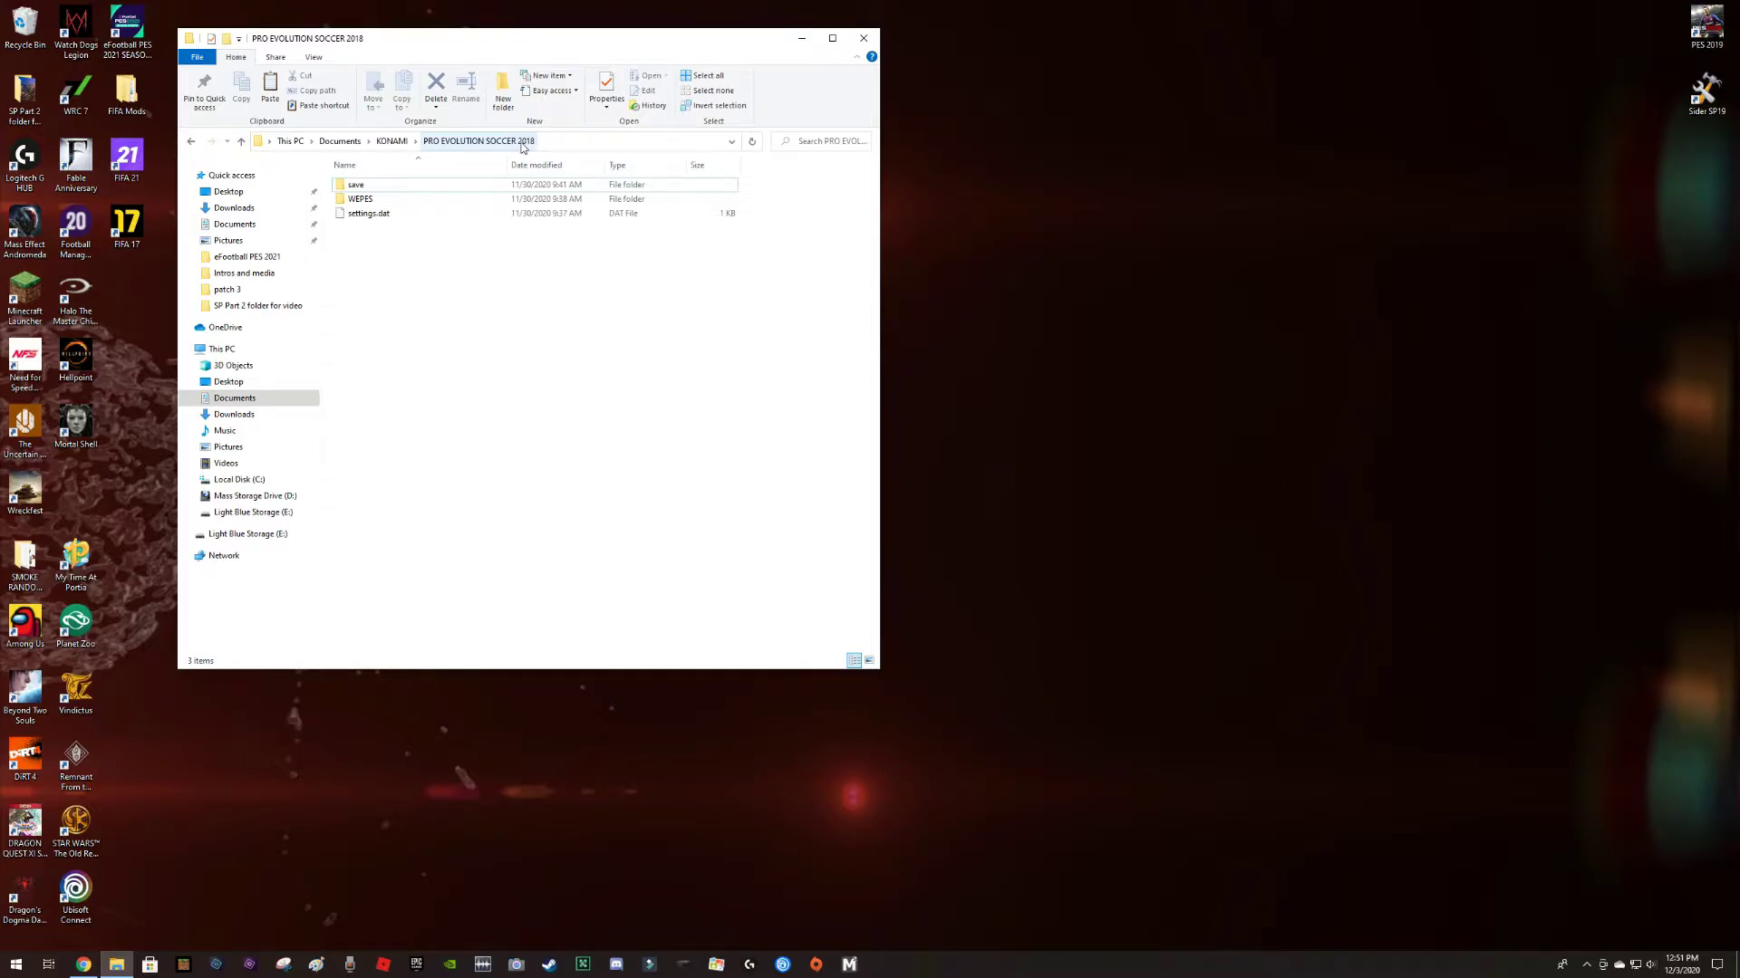
# Check the PRO EVOLUTION SOCCER 2018 folder under Documents > KONAMI for its save folder, and close the window.
pyautogui.click(362, 188)
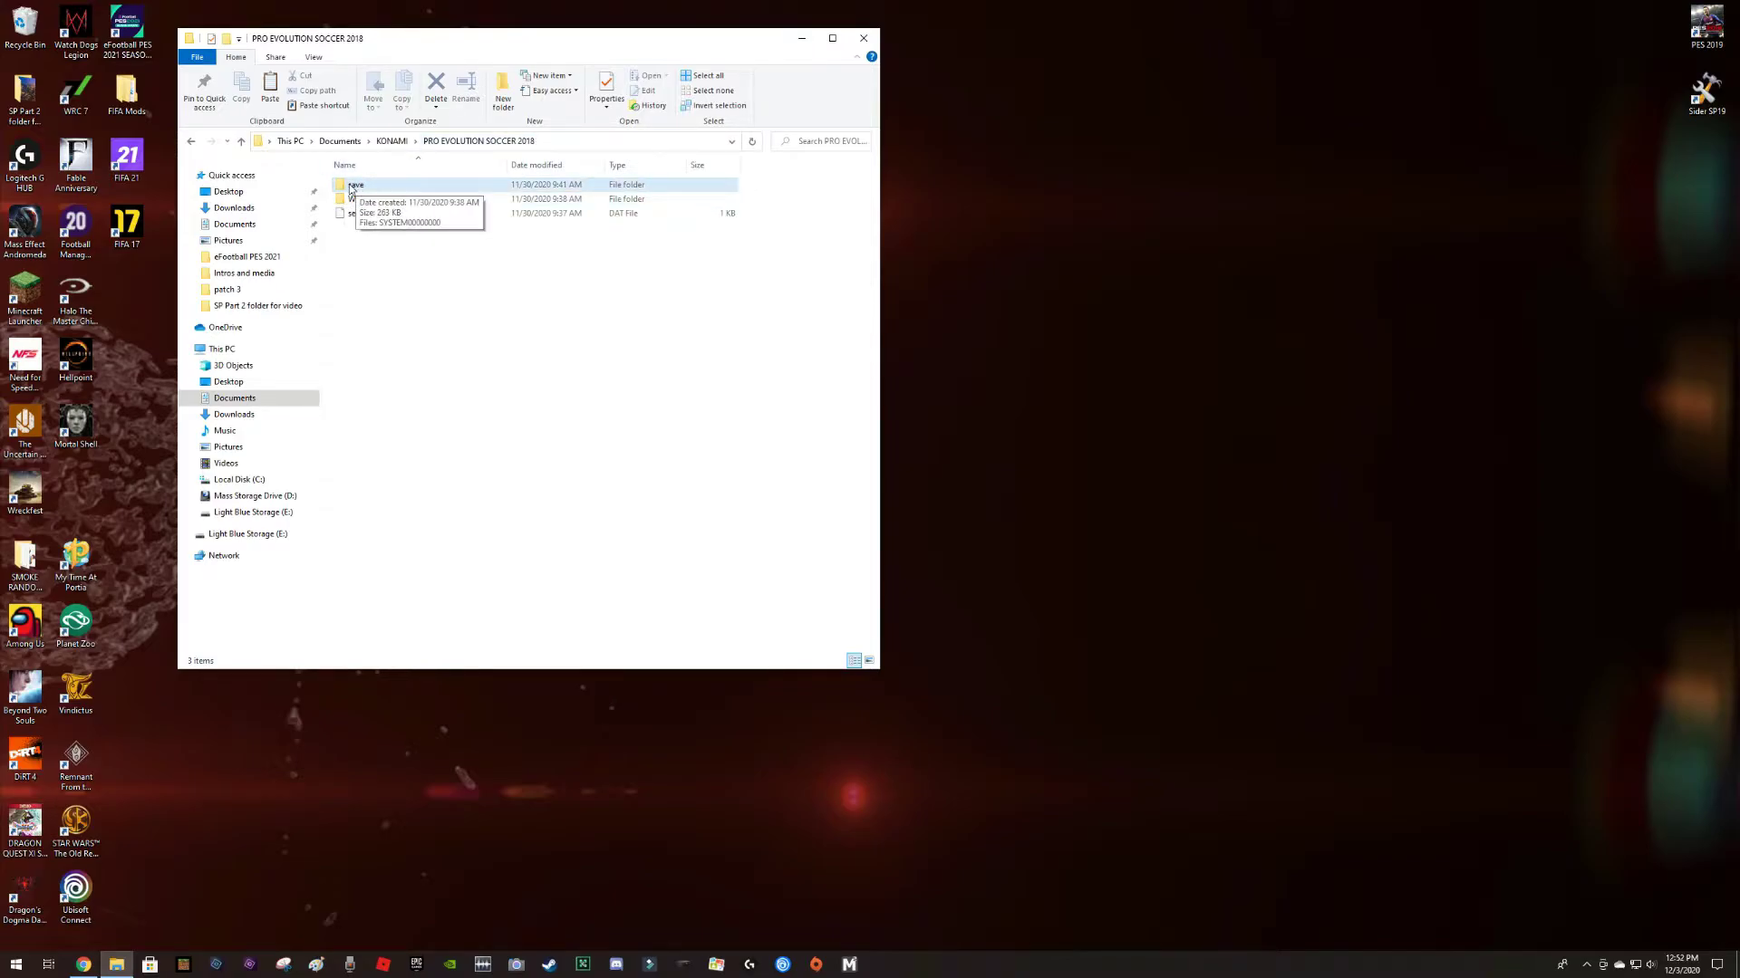
pyautogui.click(353, 233)
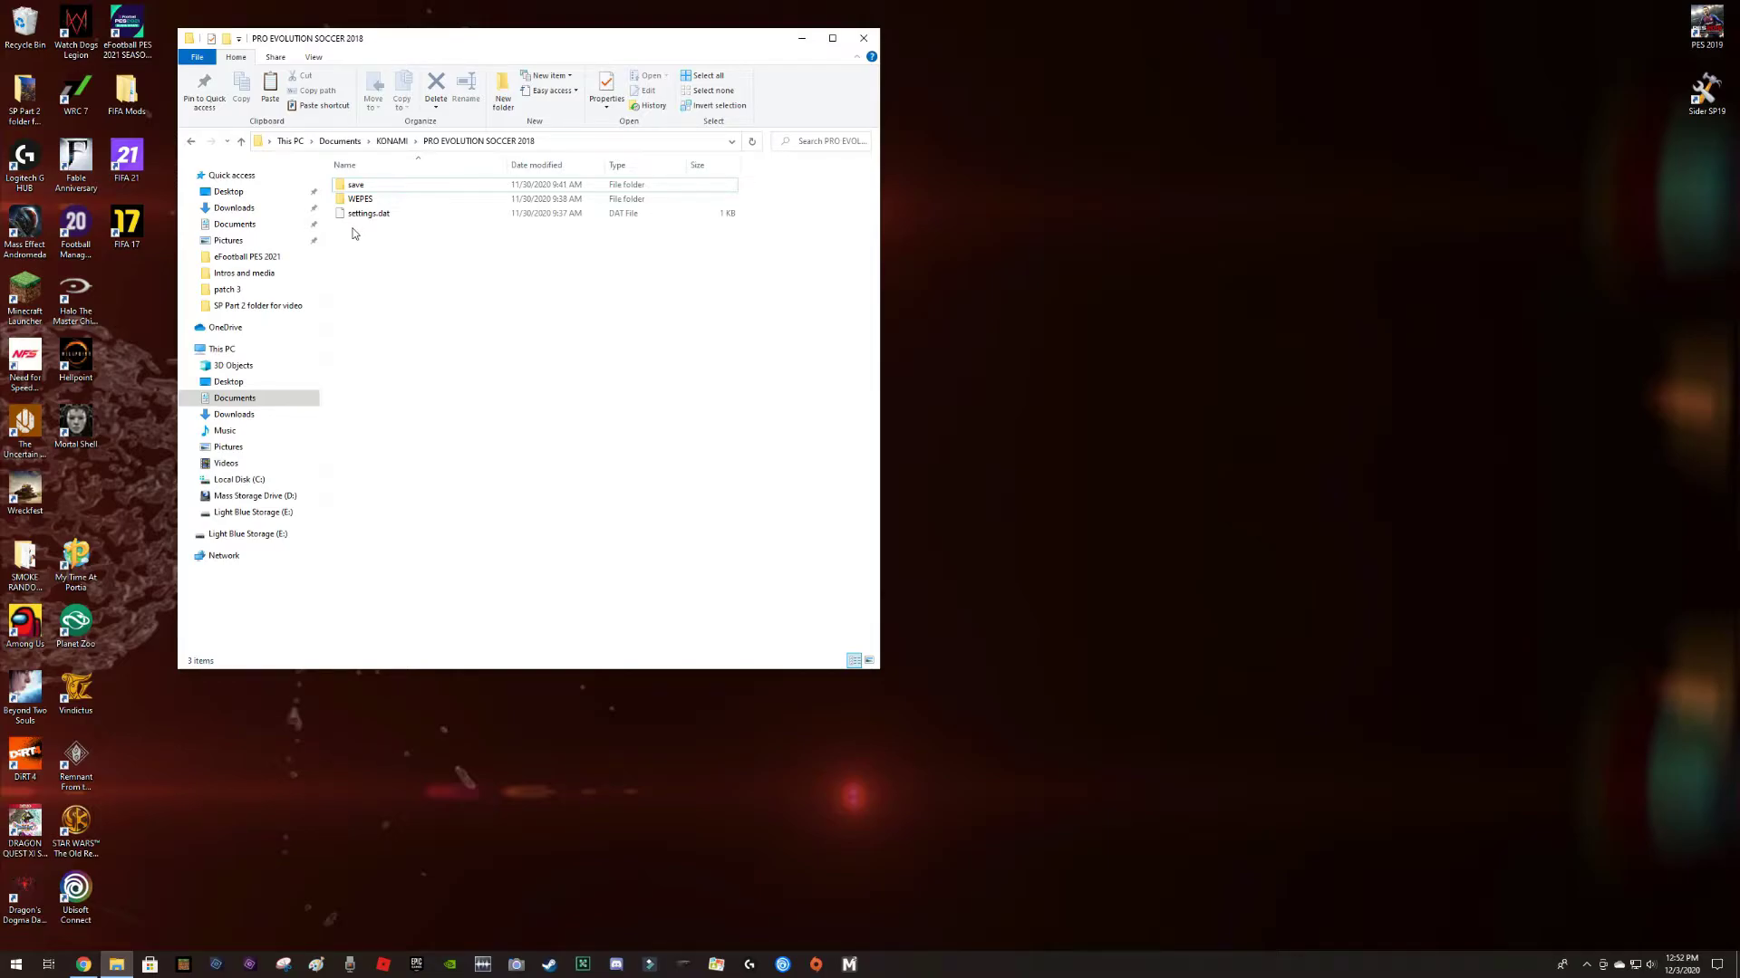
pyautogui.click(864, 40)
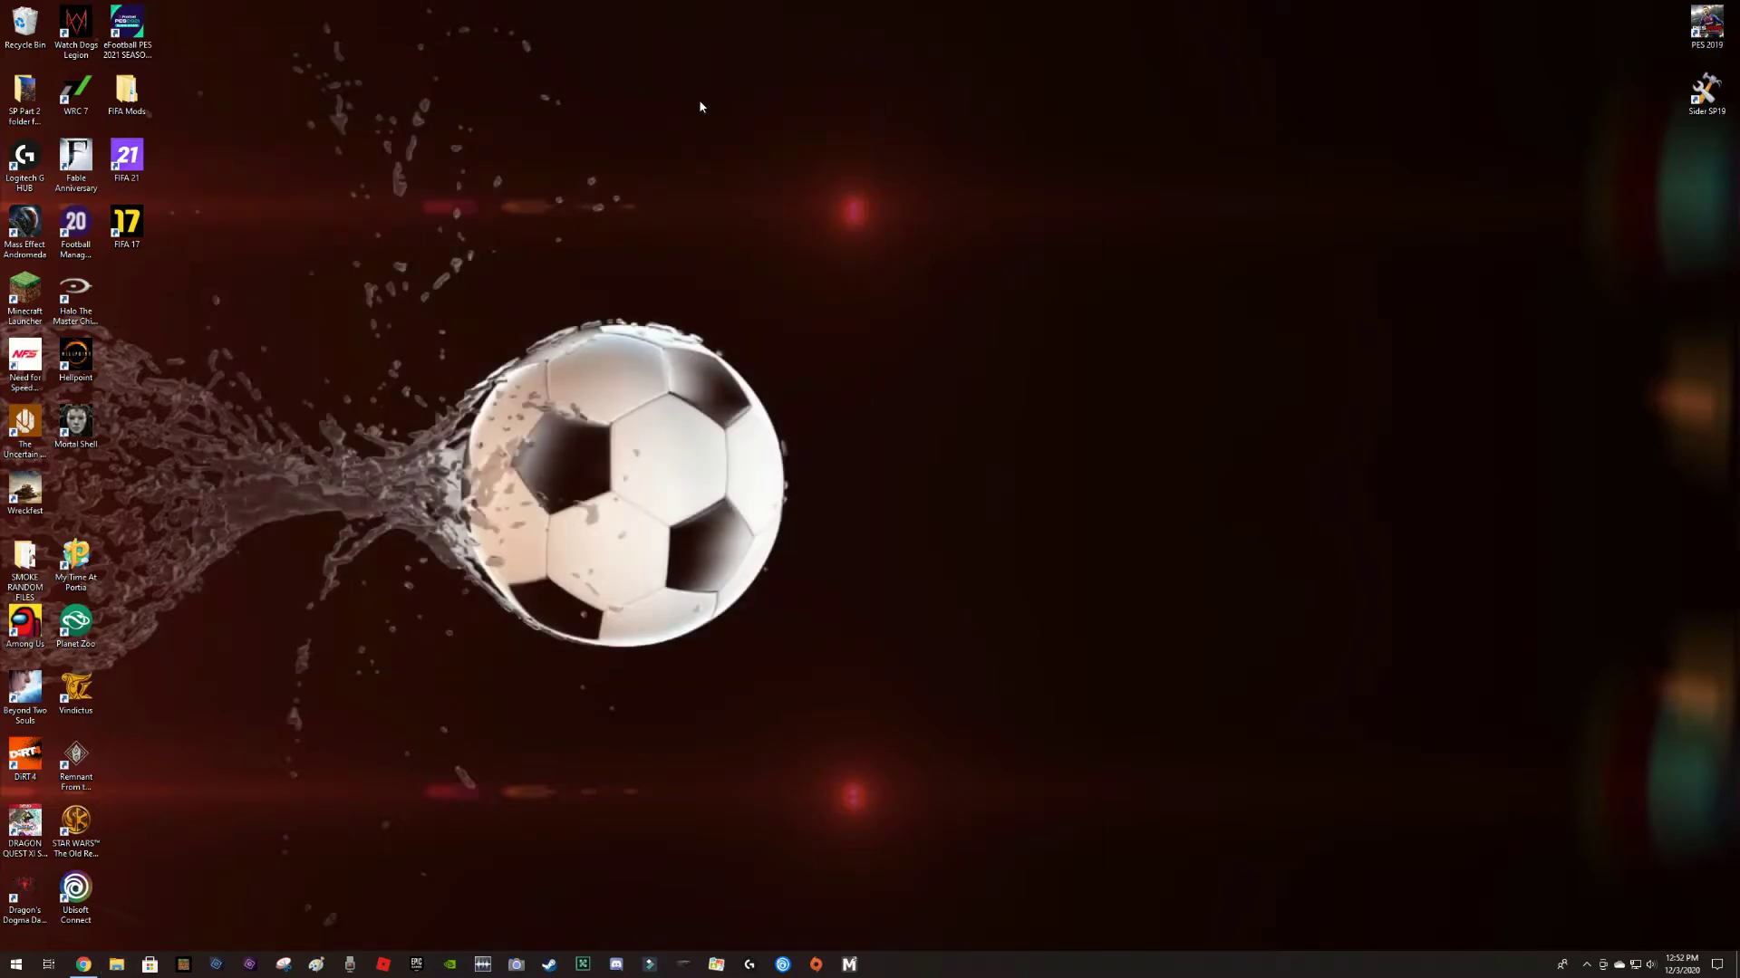
# Locate the PES 2018 installation under SteamLibrary\steamapps\common on the Mass Storage Drive (D:) and examine its files.
pyautogui.click(116, 964)
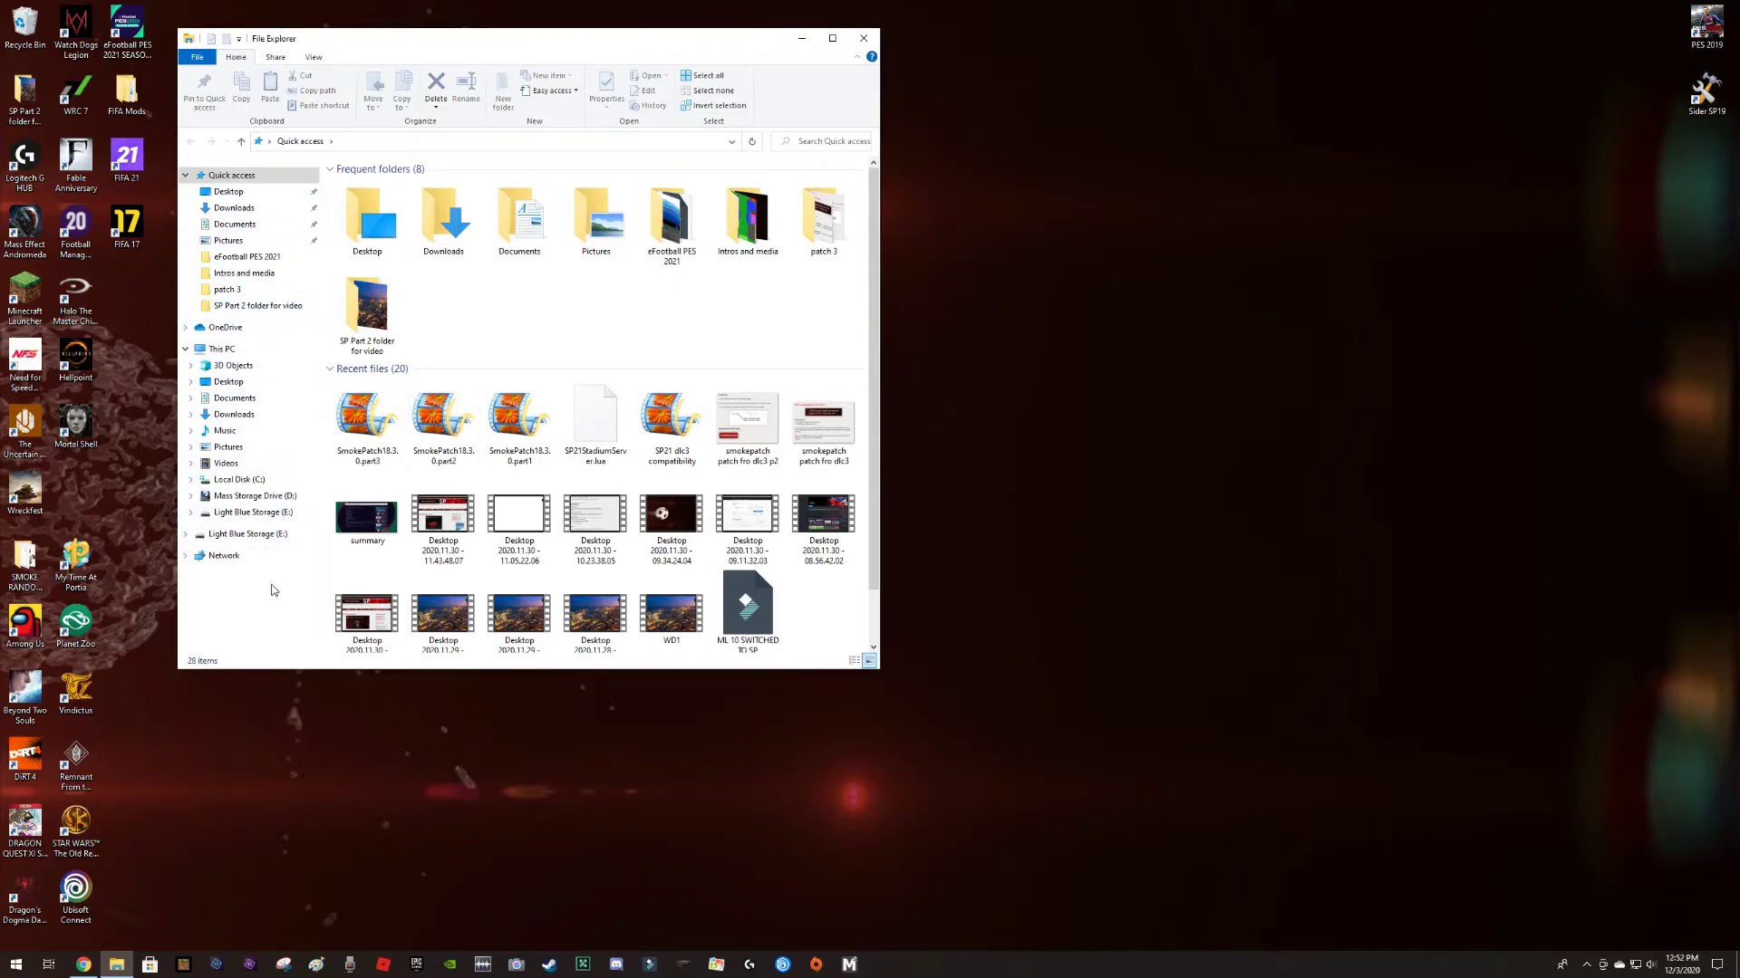
pyautogui.click(263, 496)
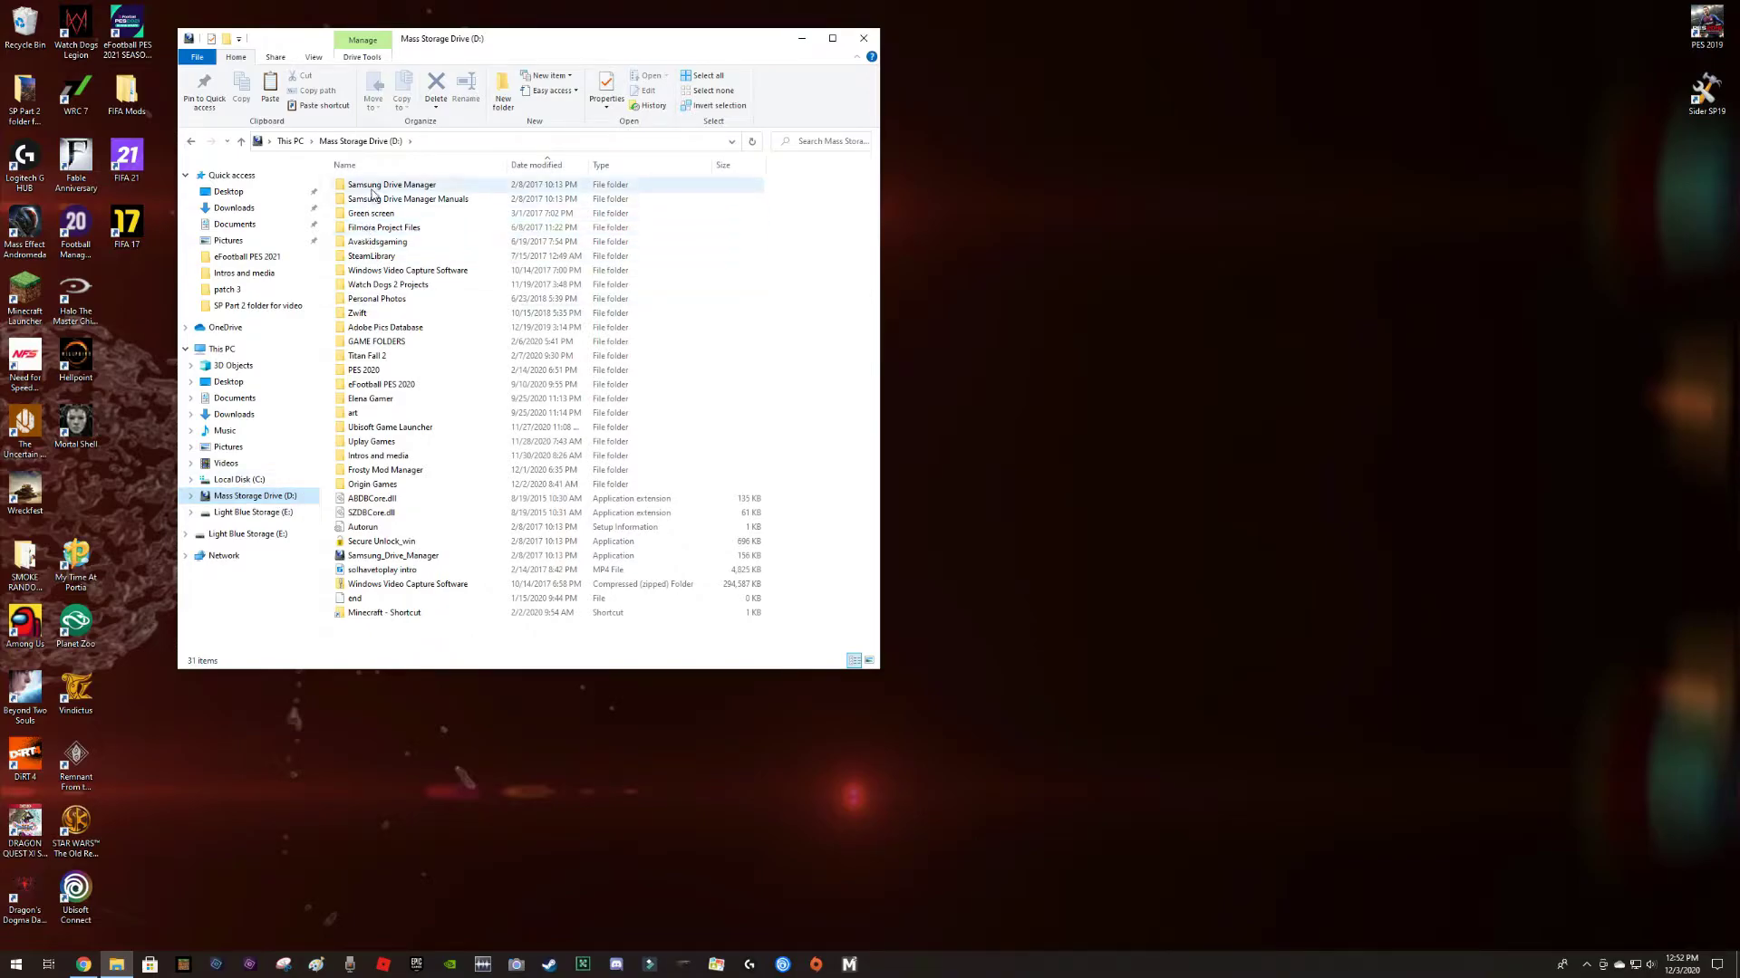
pyautogui.click(387, 258)
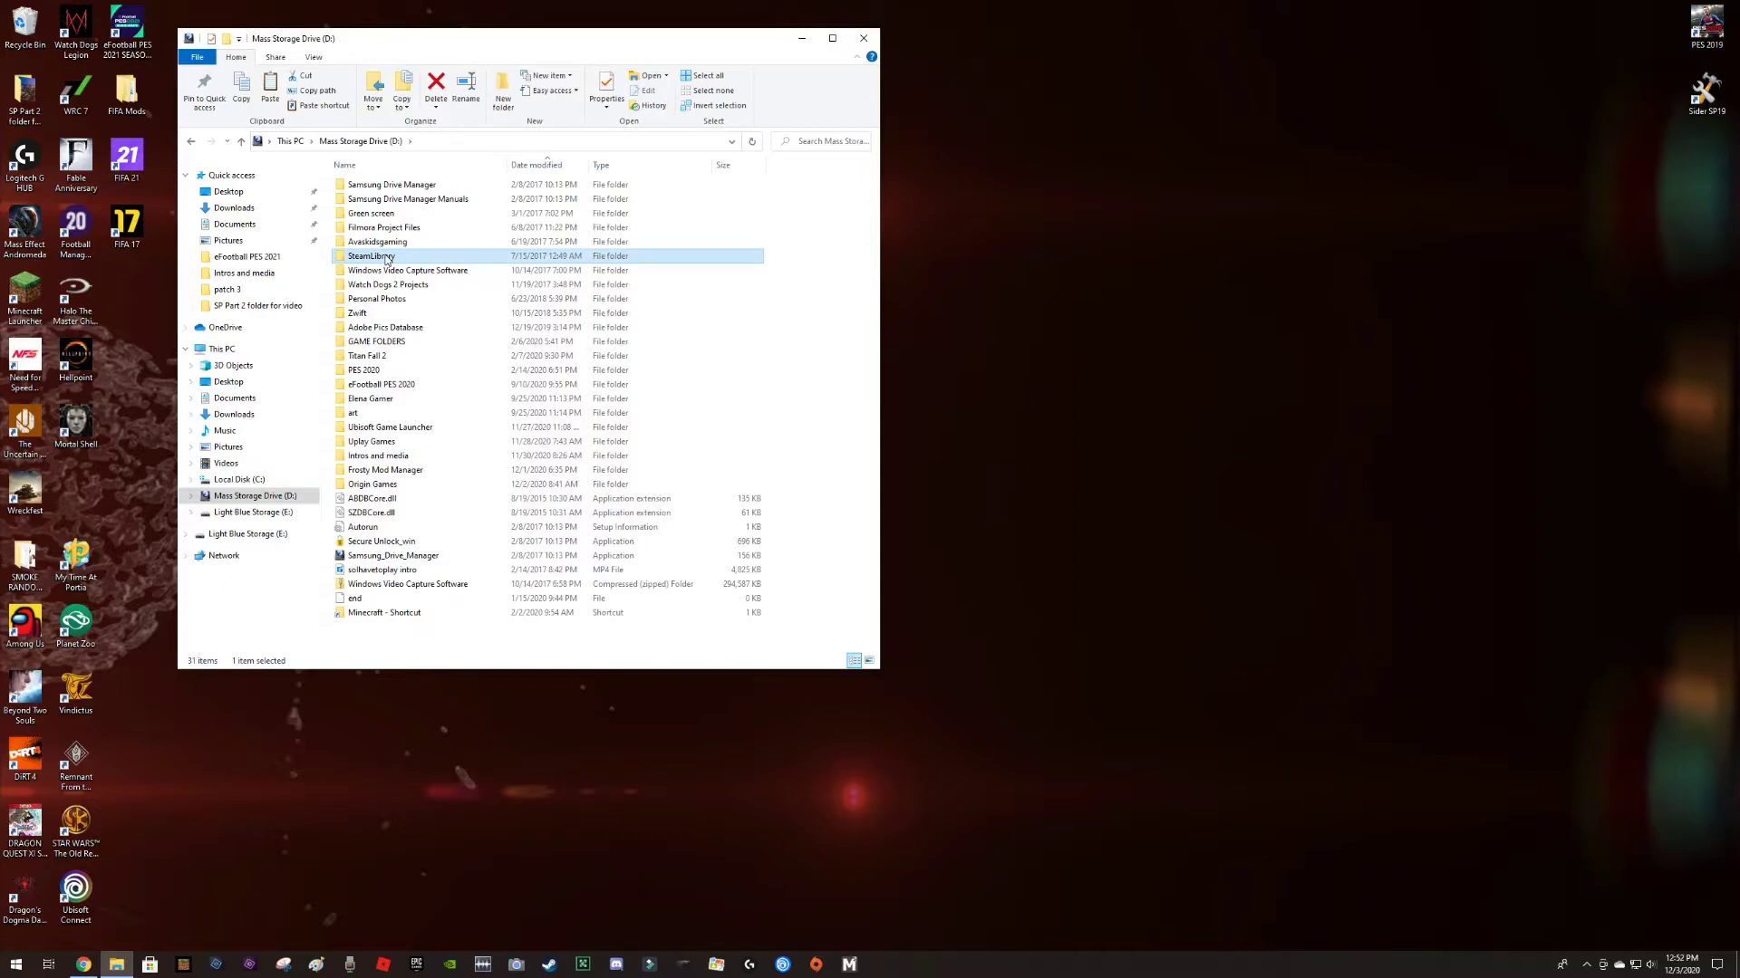
pyautogui.doubleClick(386, 258)
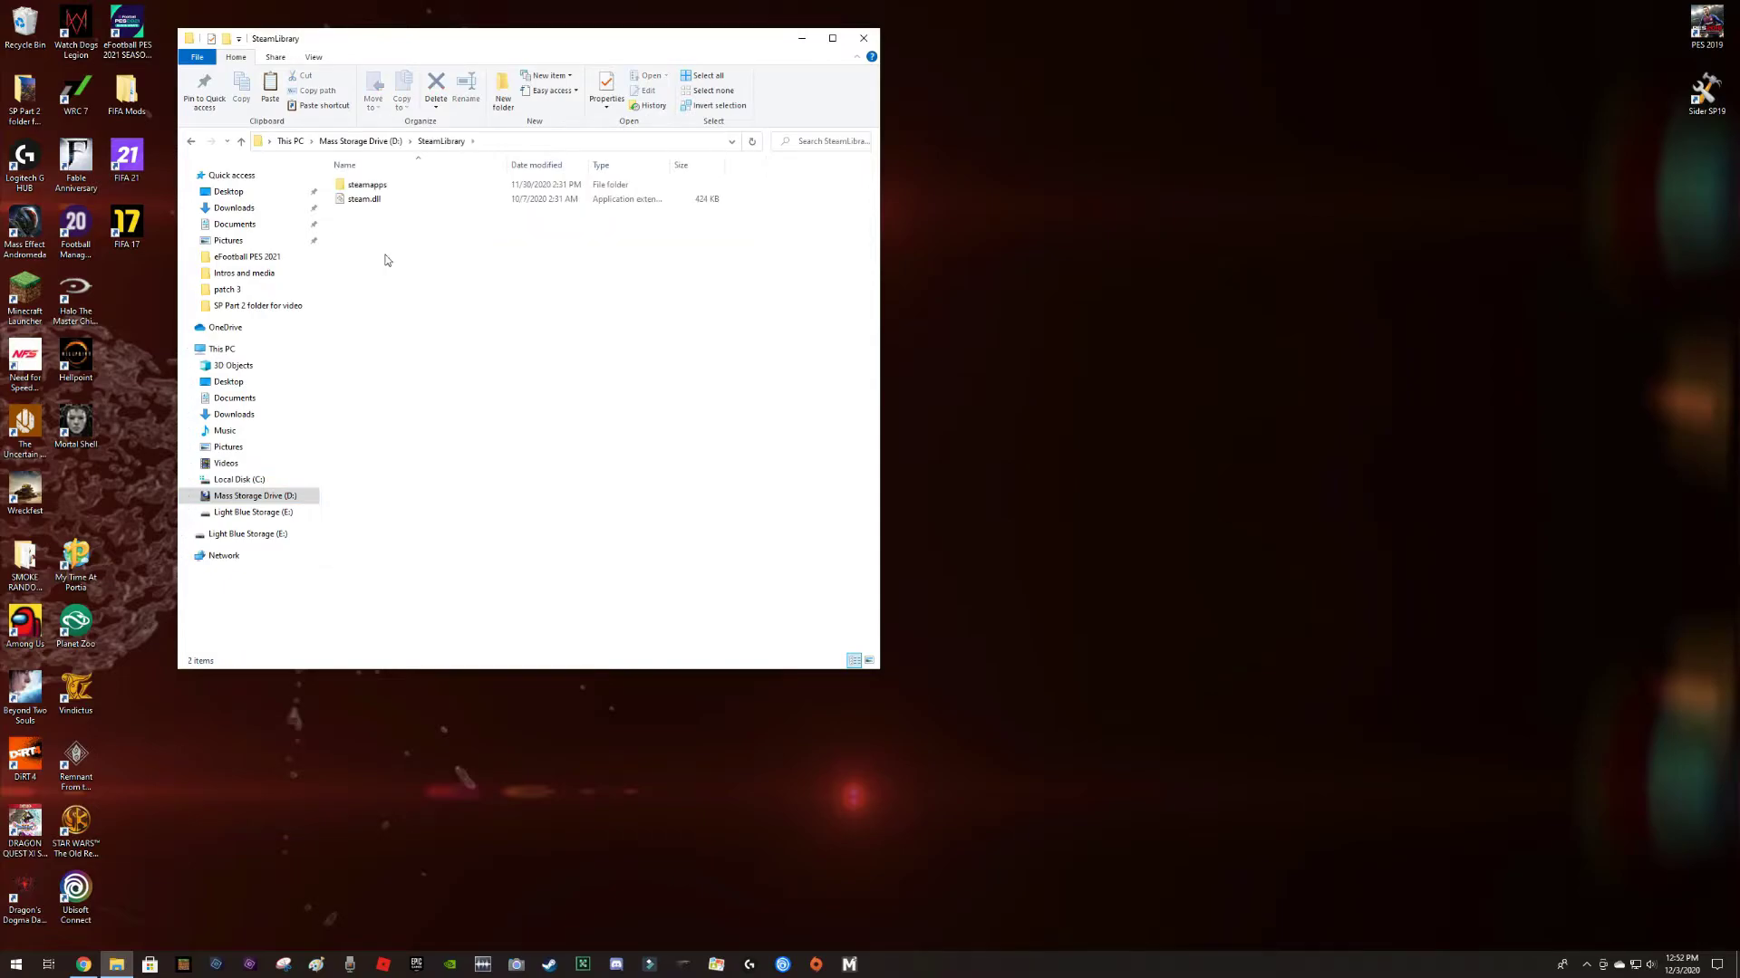
pyautogui.doubleClick(367, 186)
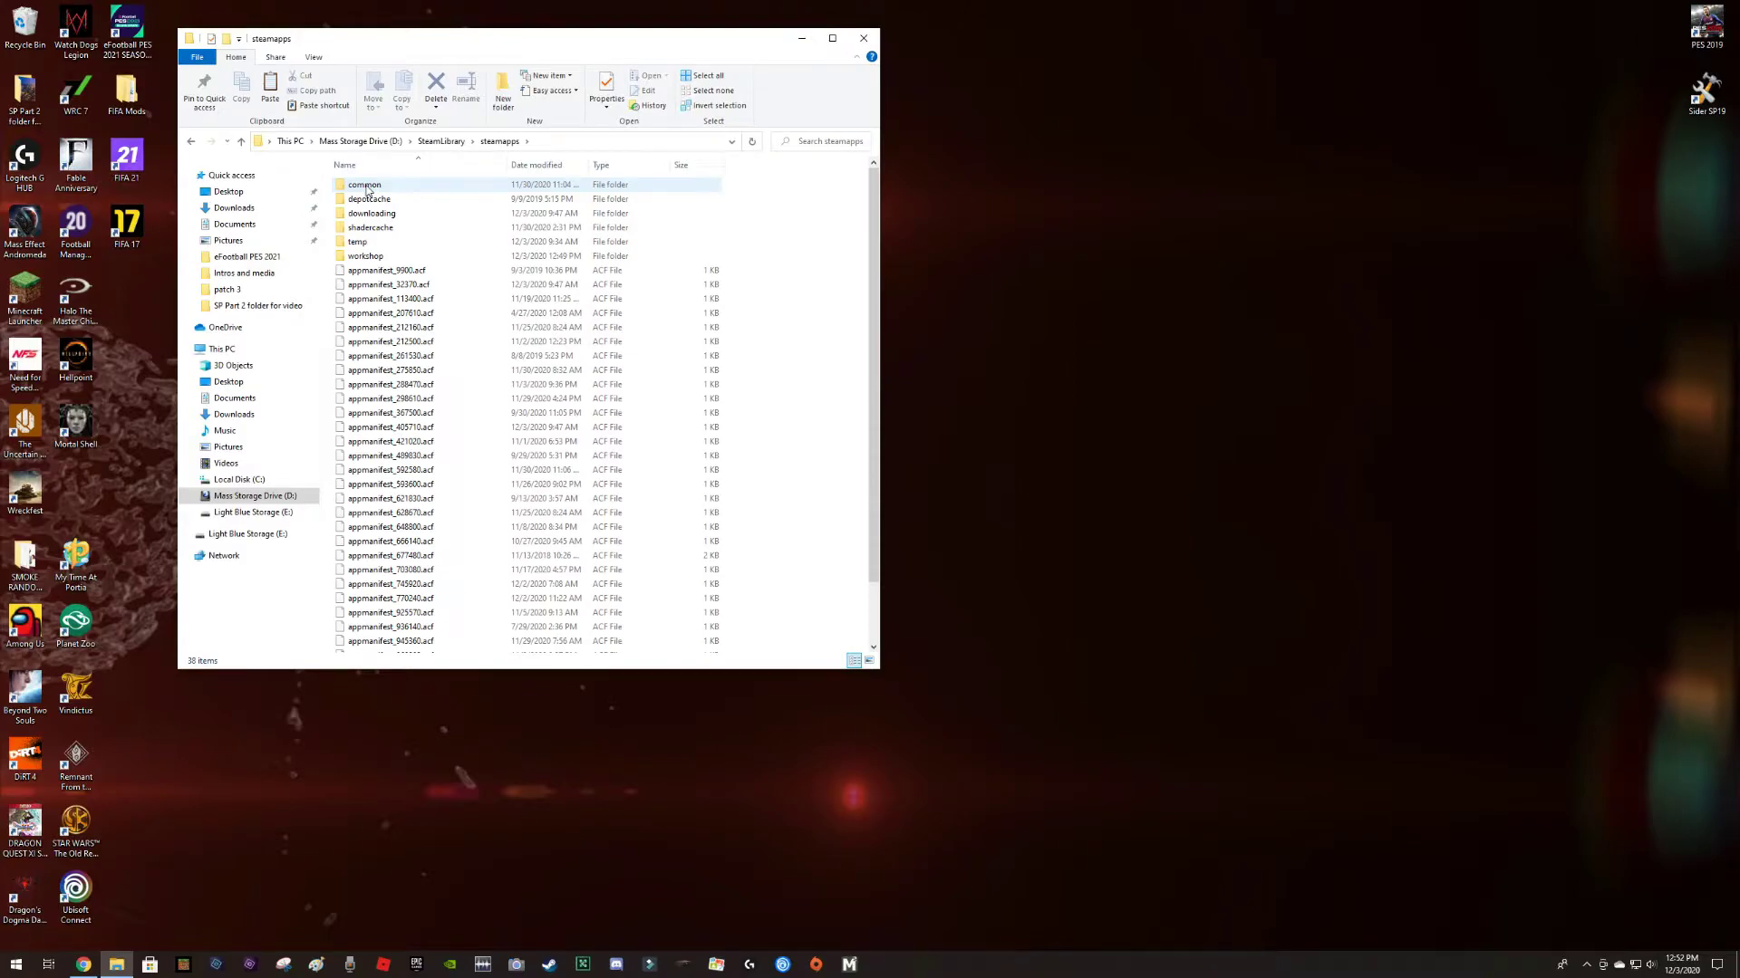
pyautogui.doubleClick(367, 186)
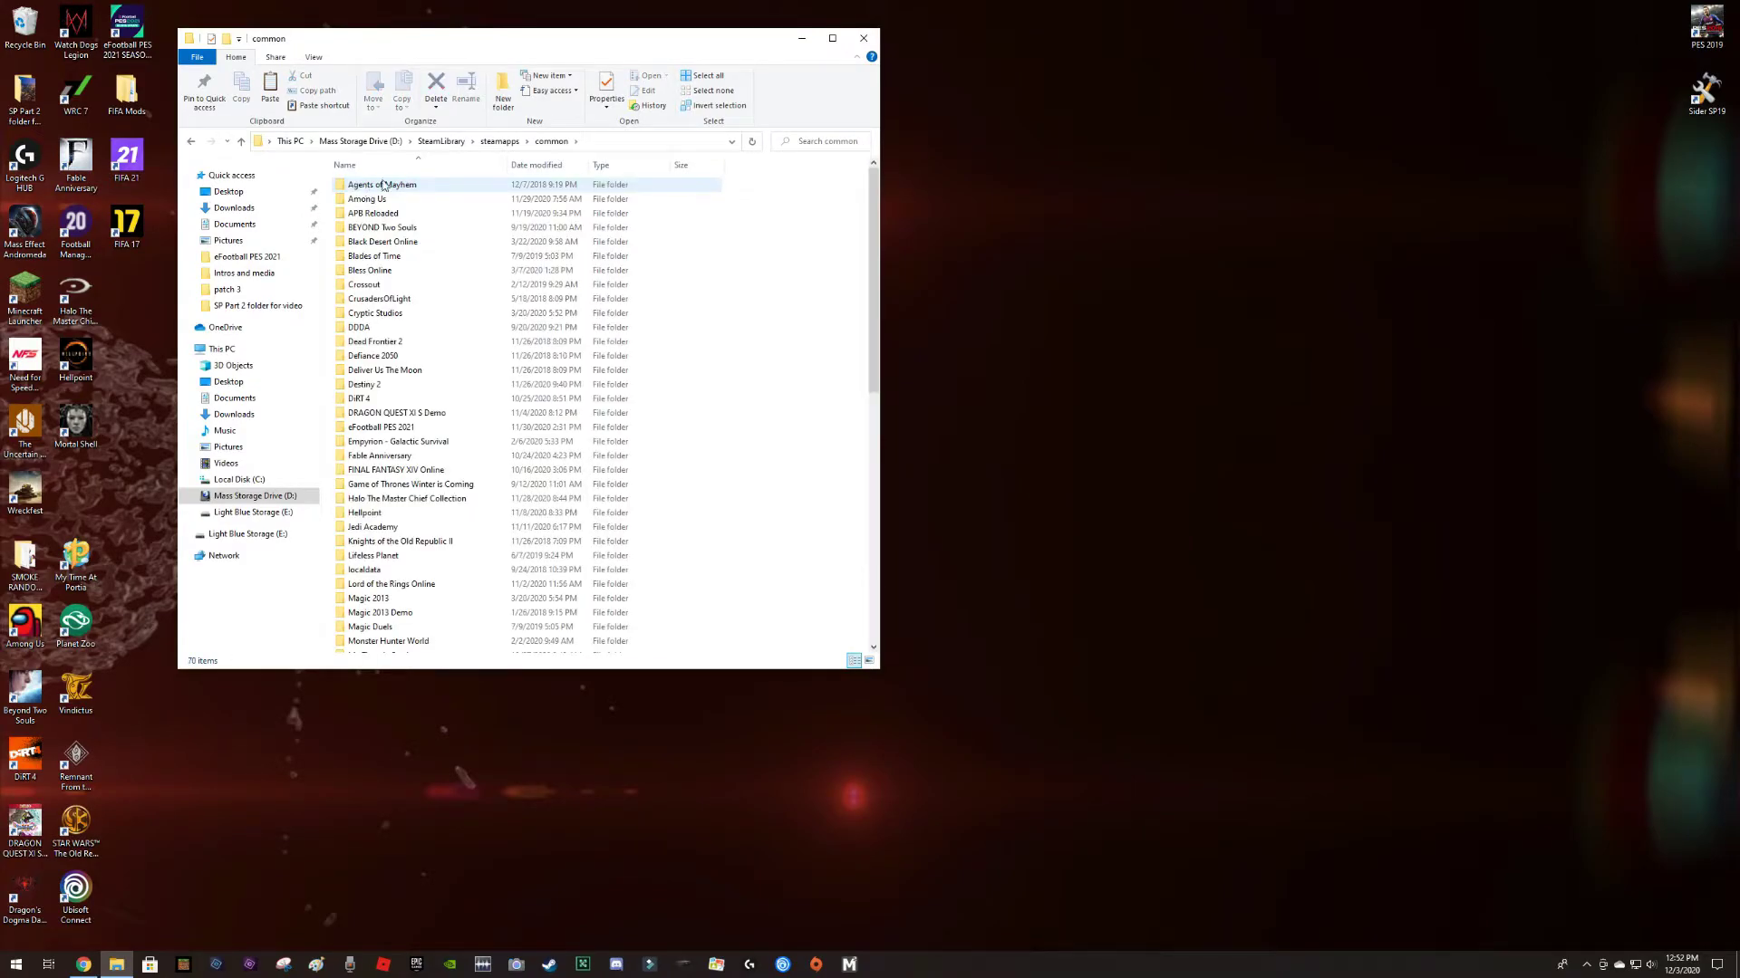
pyautogui.scroll(-2, 392, 523)
pyautogui.scroll(-4, 392, 524)
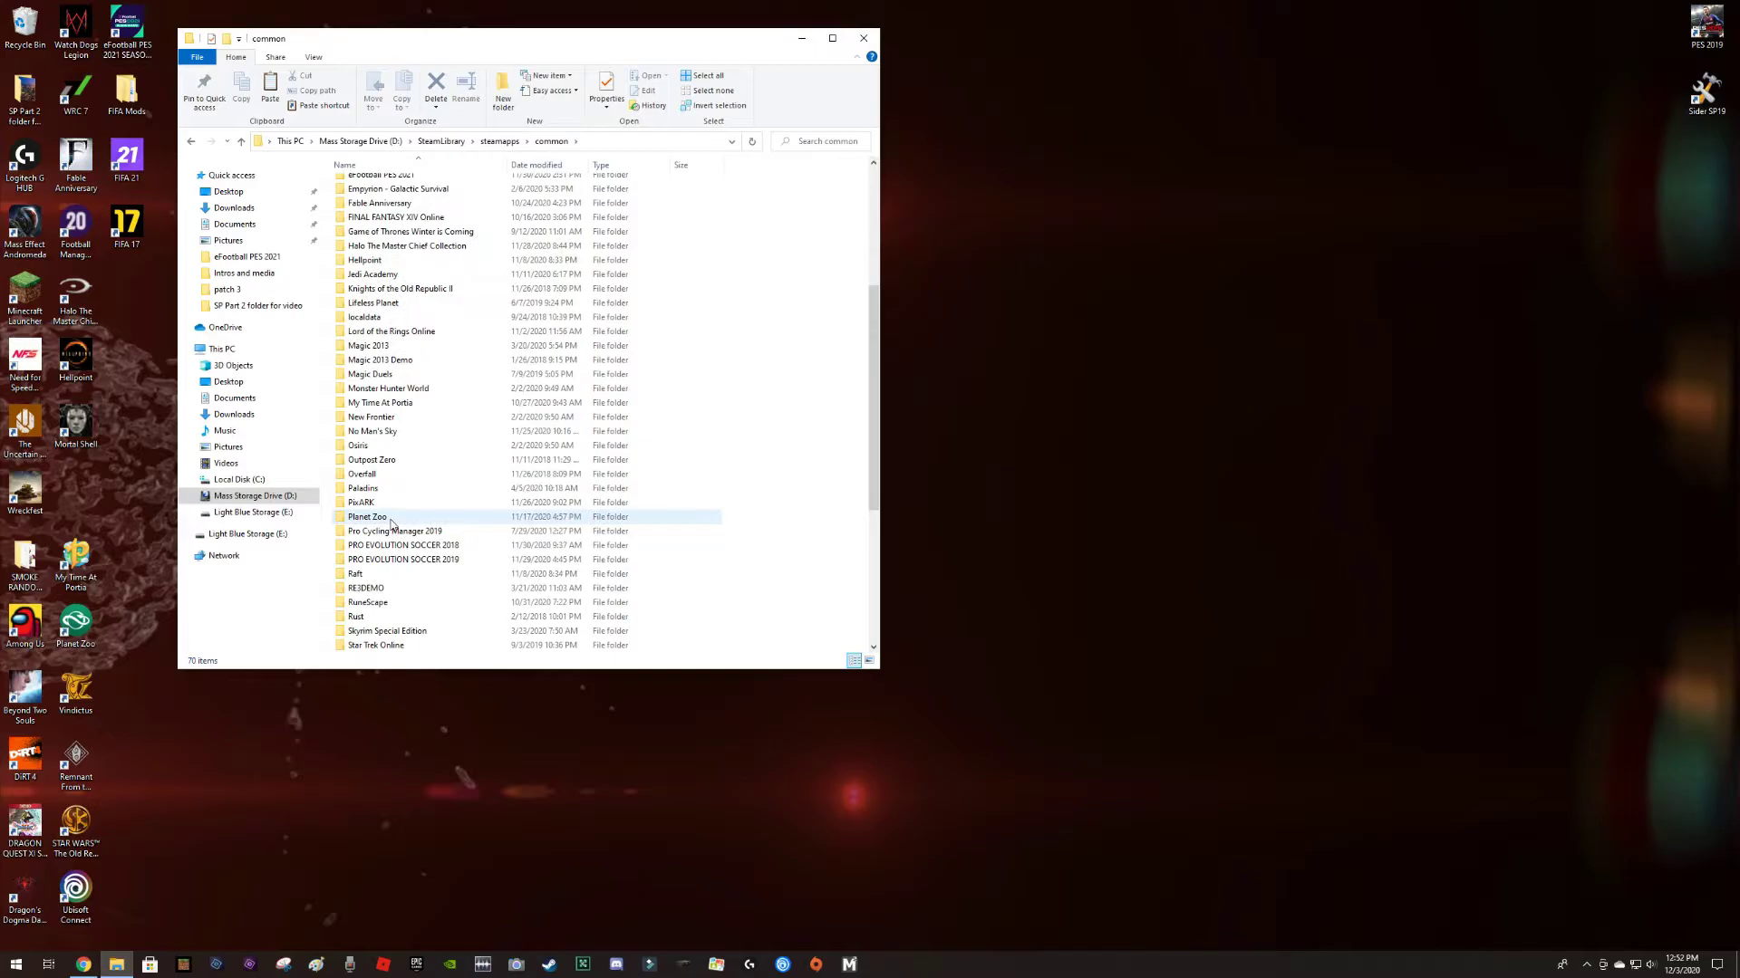
pyautogui.doubleClick(431, 545)
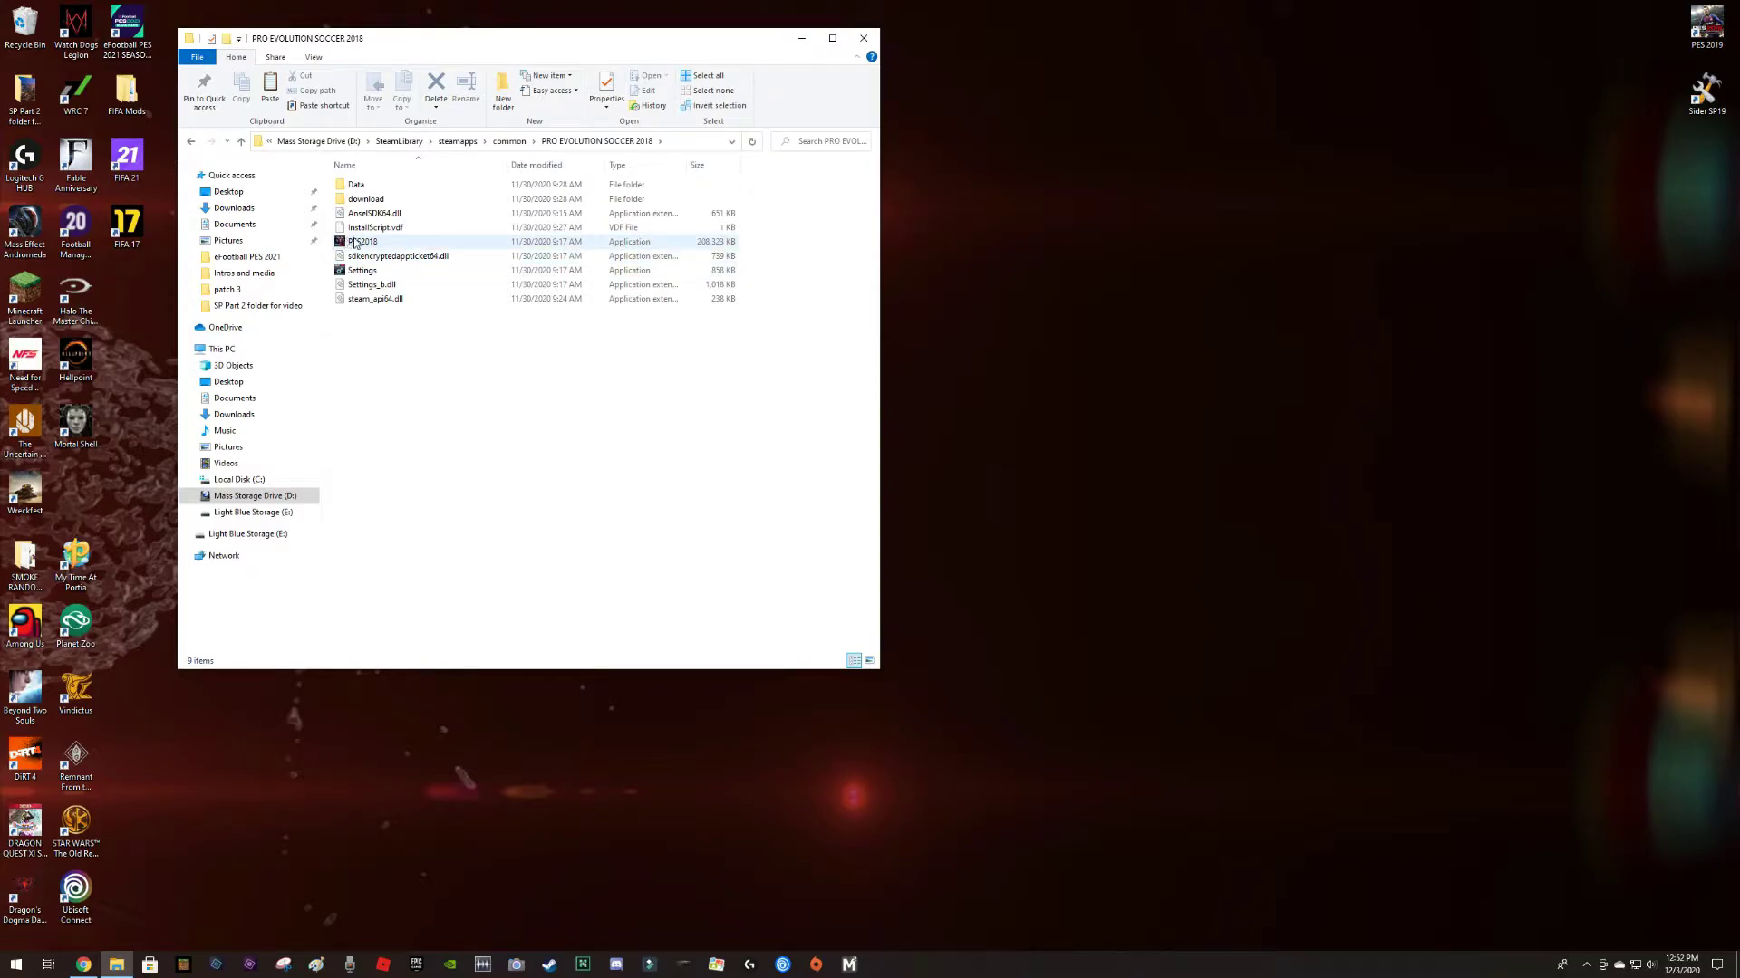
pyautogui.moveTo(386, 247)
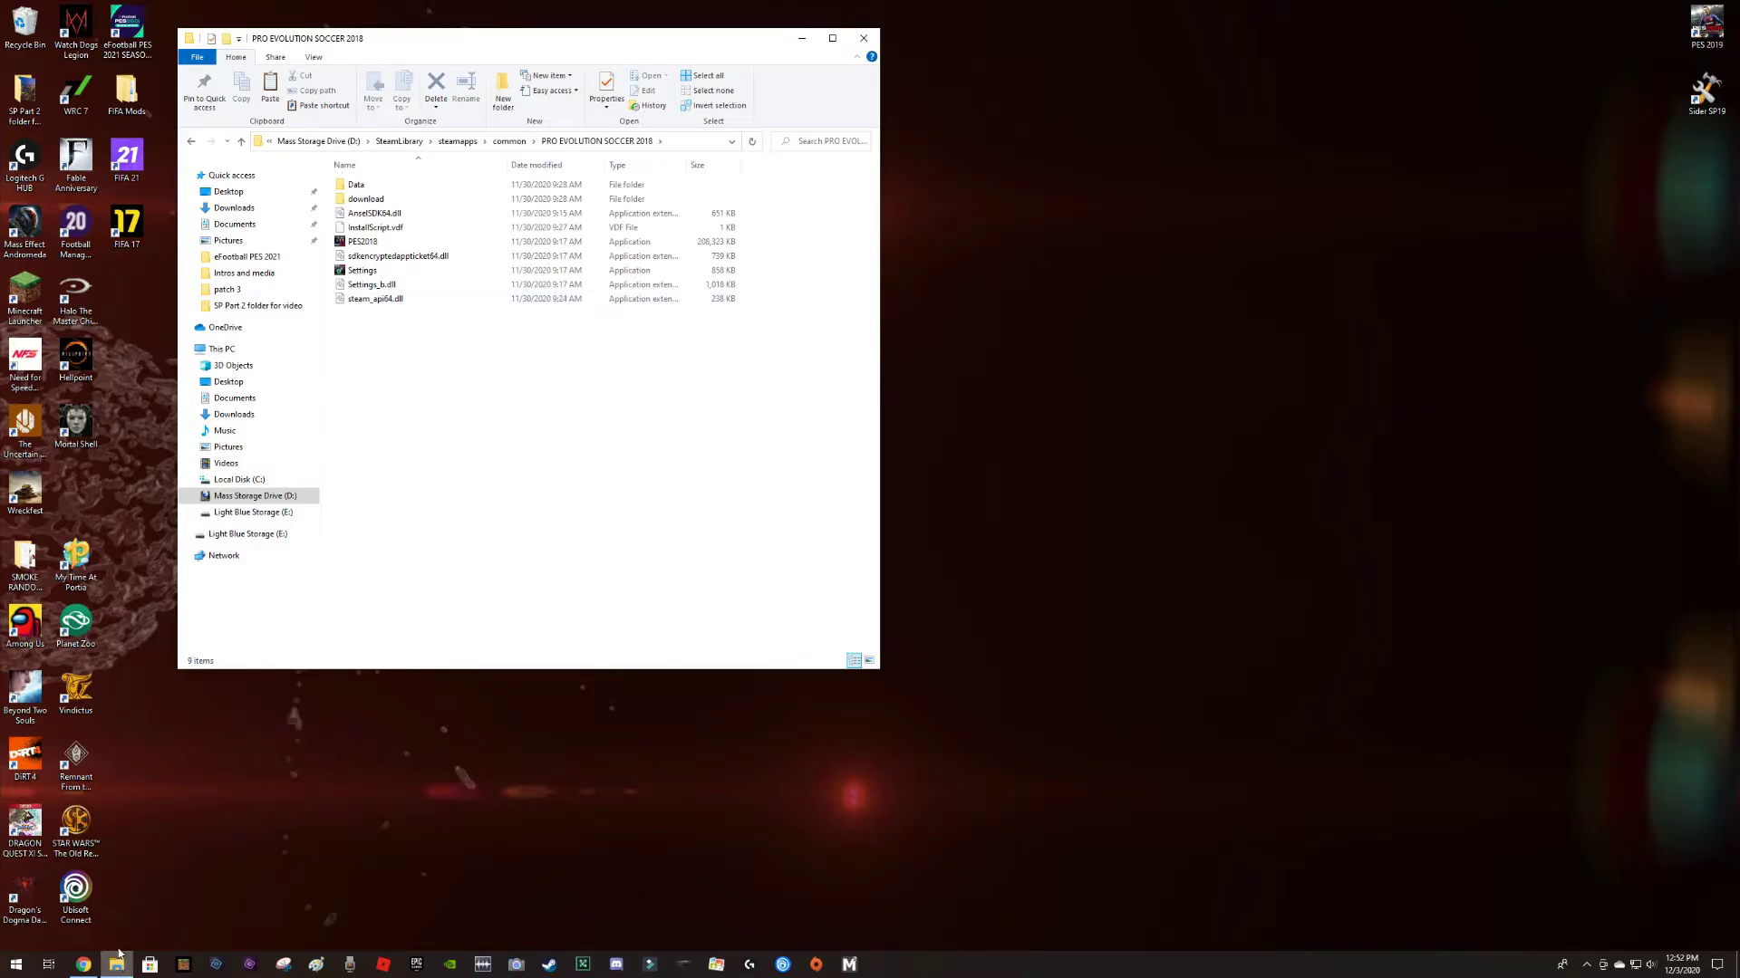
# Move the SP21 dlc3 compatibility archive and folder out of Downloads onto the desktop.
pyautogui.click(235, 208)
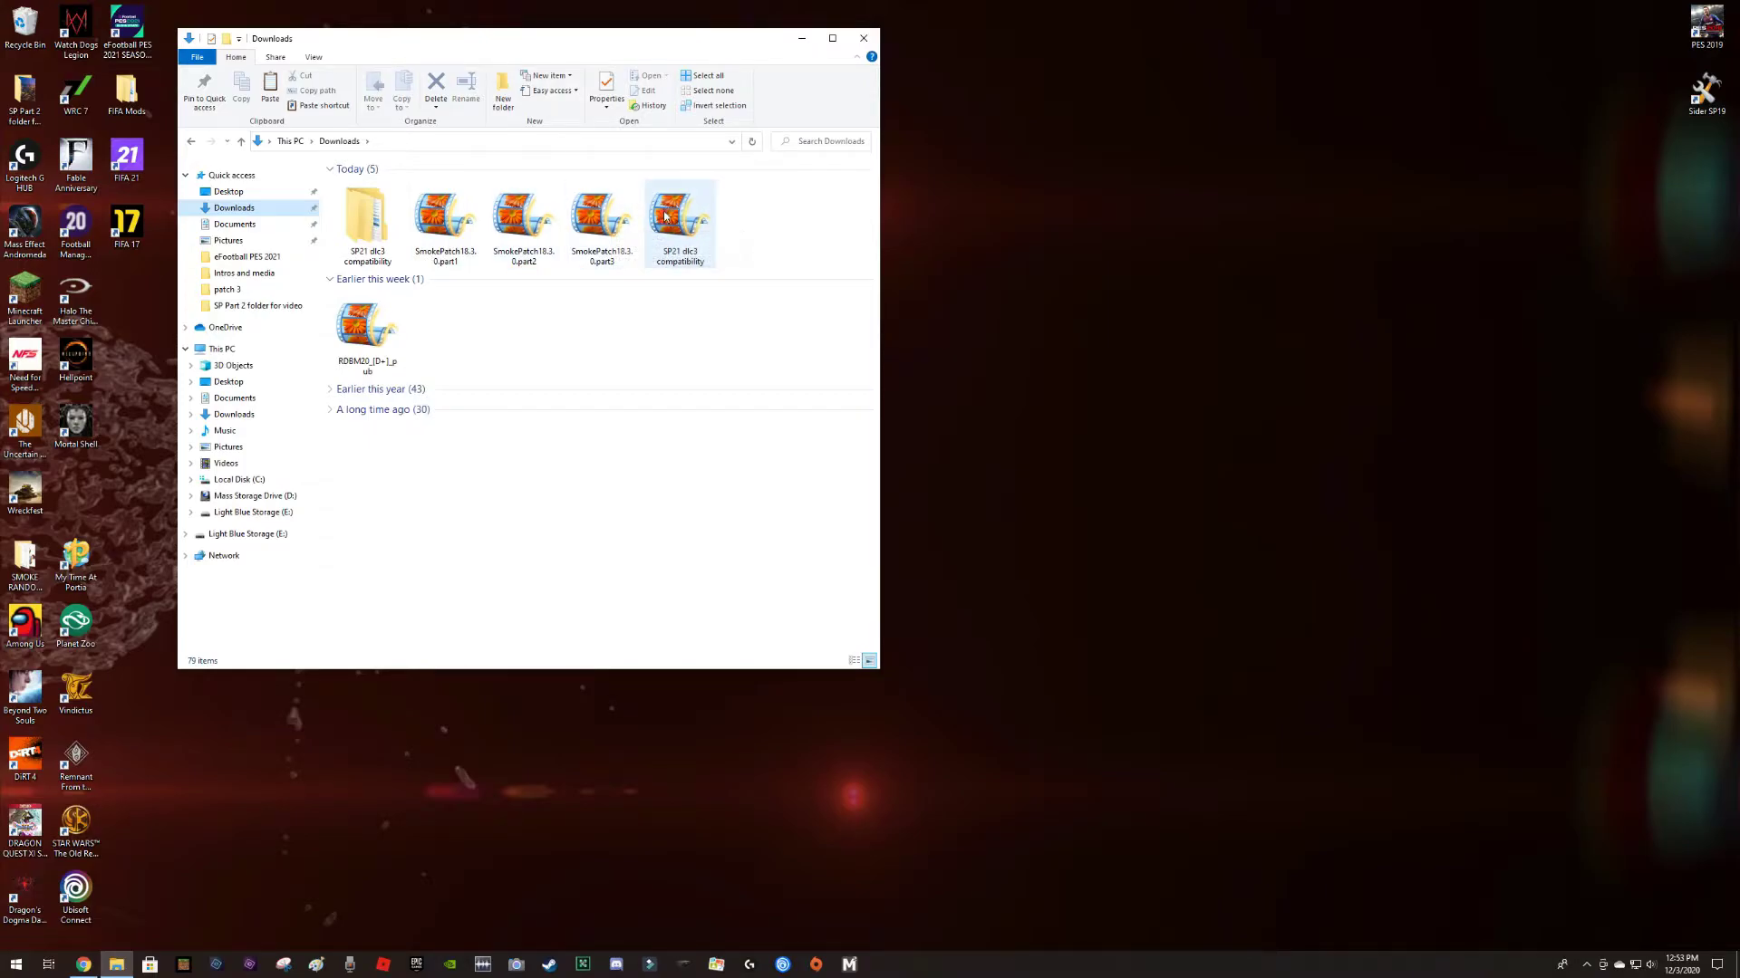
pyautogui.moveTo(676, 218); pyautogui.dragTo(1401, 91)
pyautogui.moveTo(367, 213); pyautogui.dragTo(1509, 181)
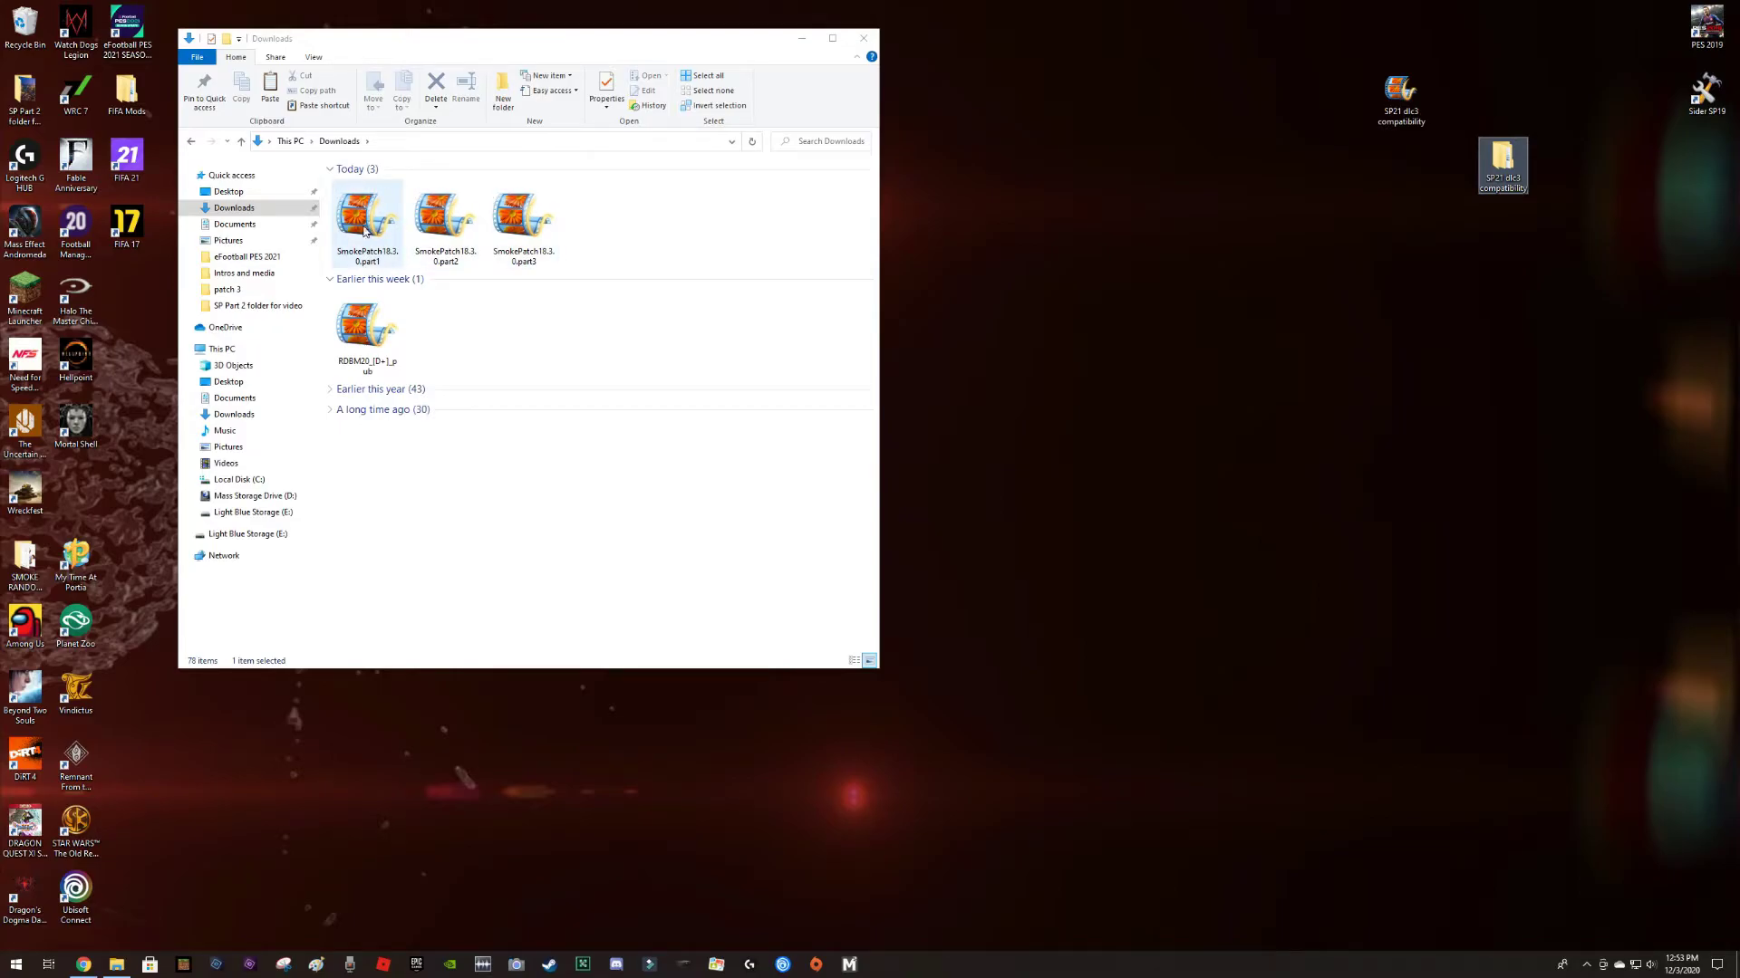
# Extract SmokePatch18.3.0.part1 with the WinZip evaluation version into its own SmokePatch18.3.0.part1 folder in Downloads.
pyautogui.rightClick(367, 219)
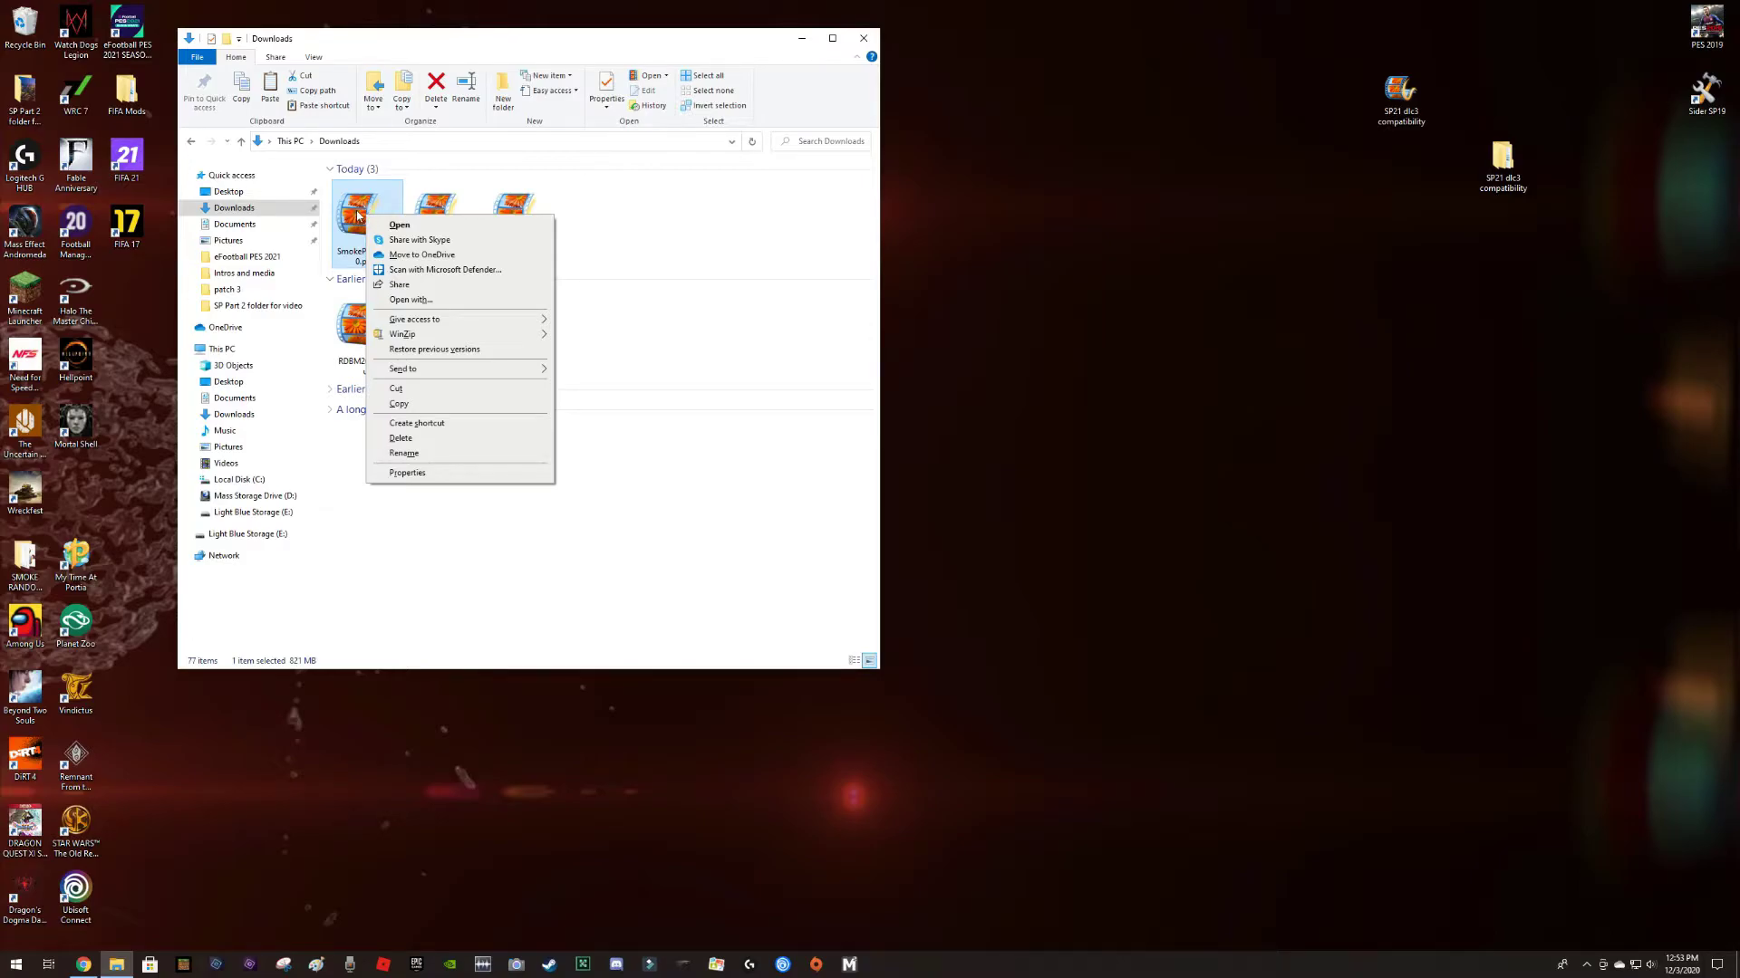
pyautogui.moveTo(416, 341)
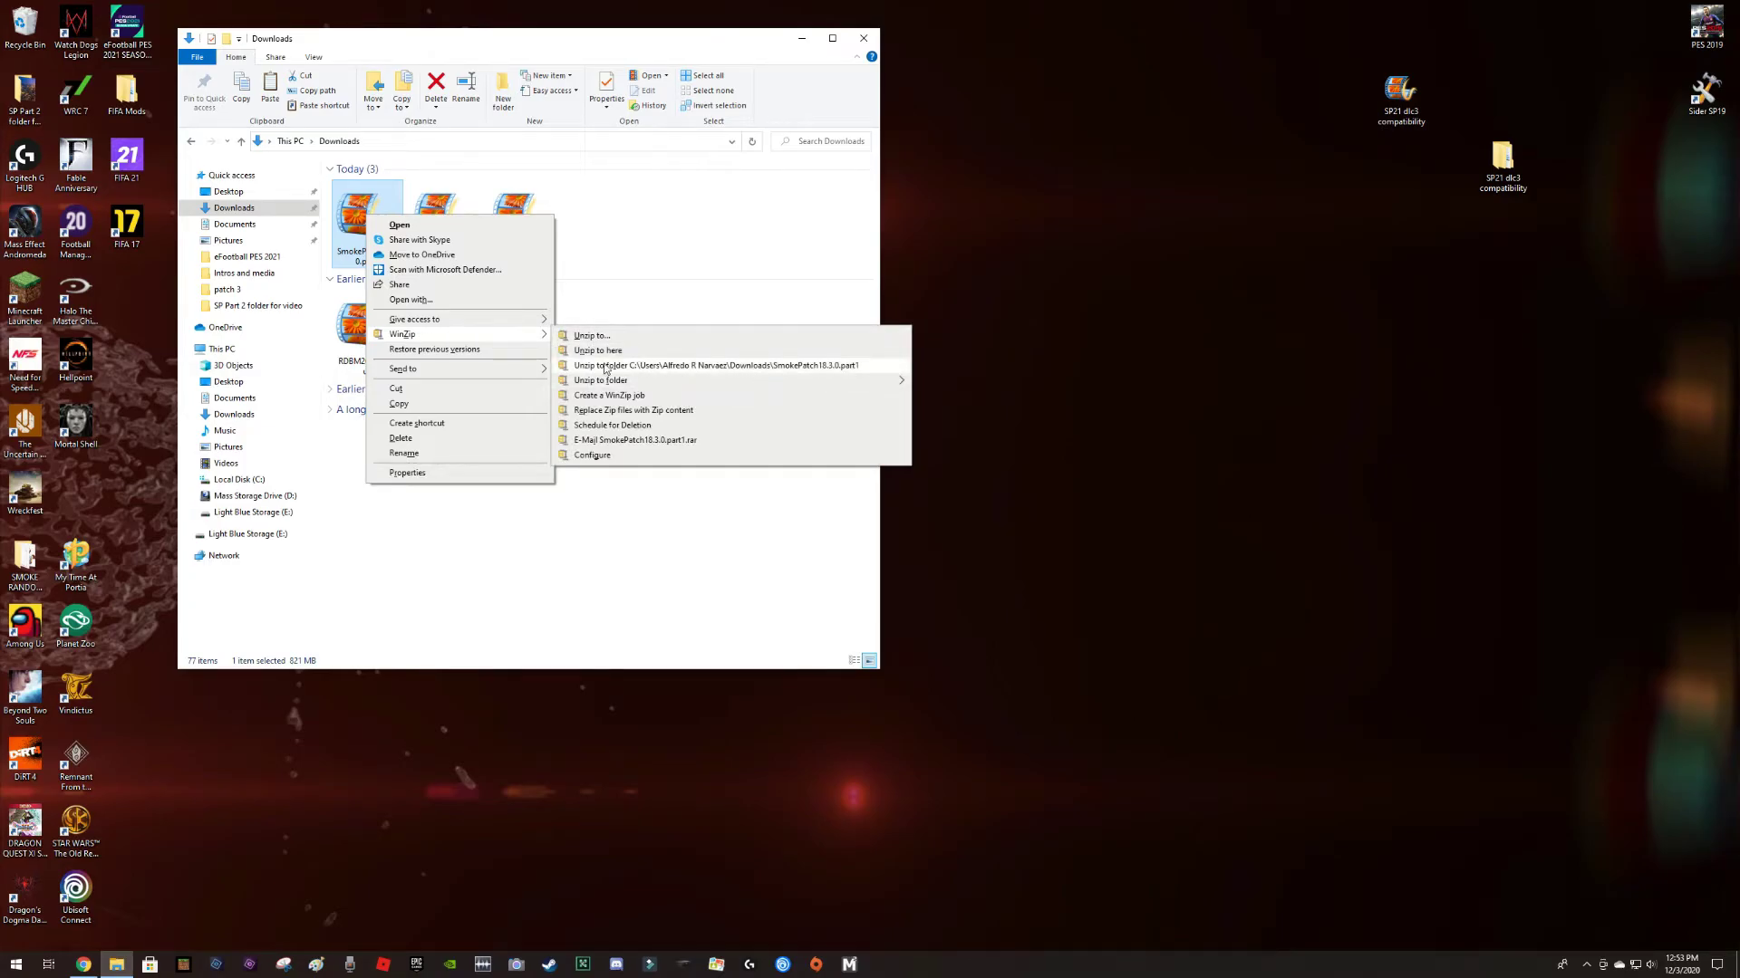
pyautogui.click(820, 367)
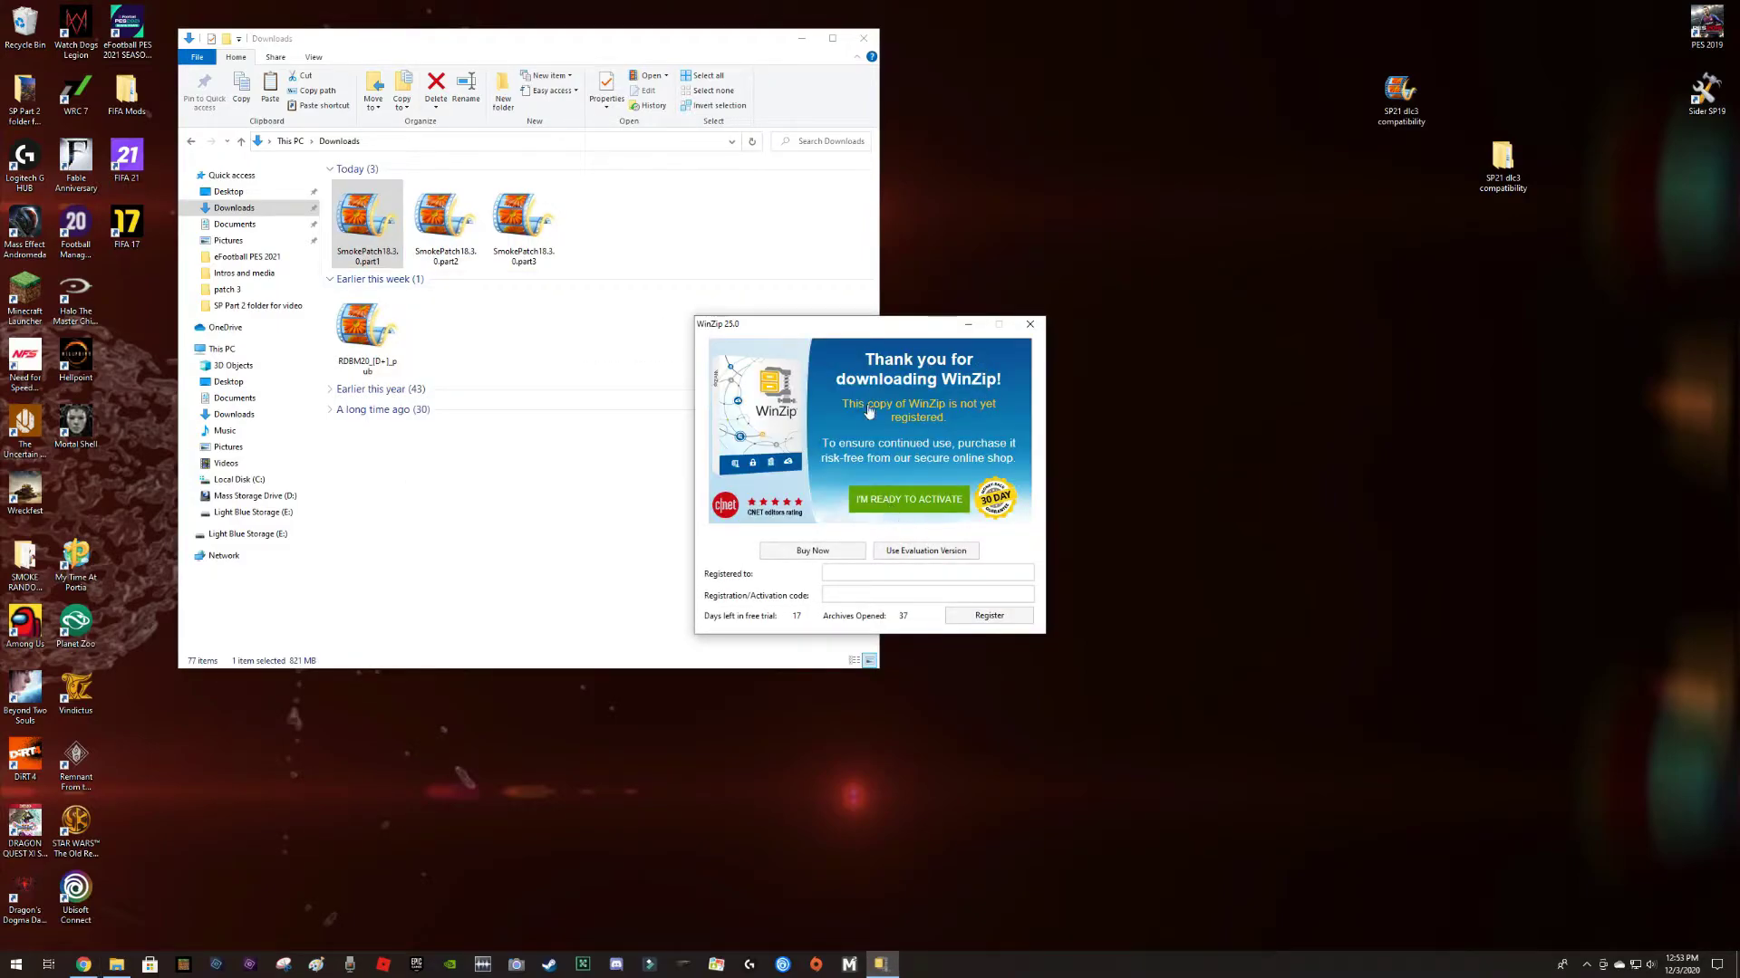
pyautogui.click(920, 553)
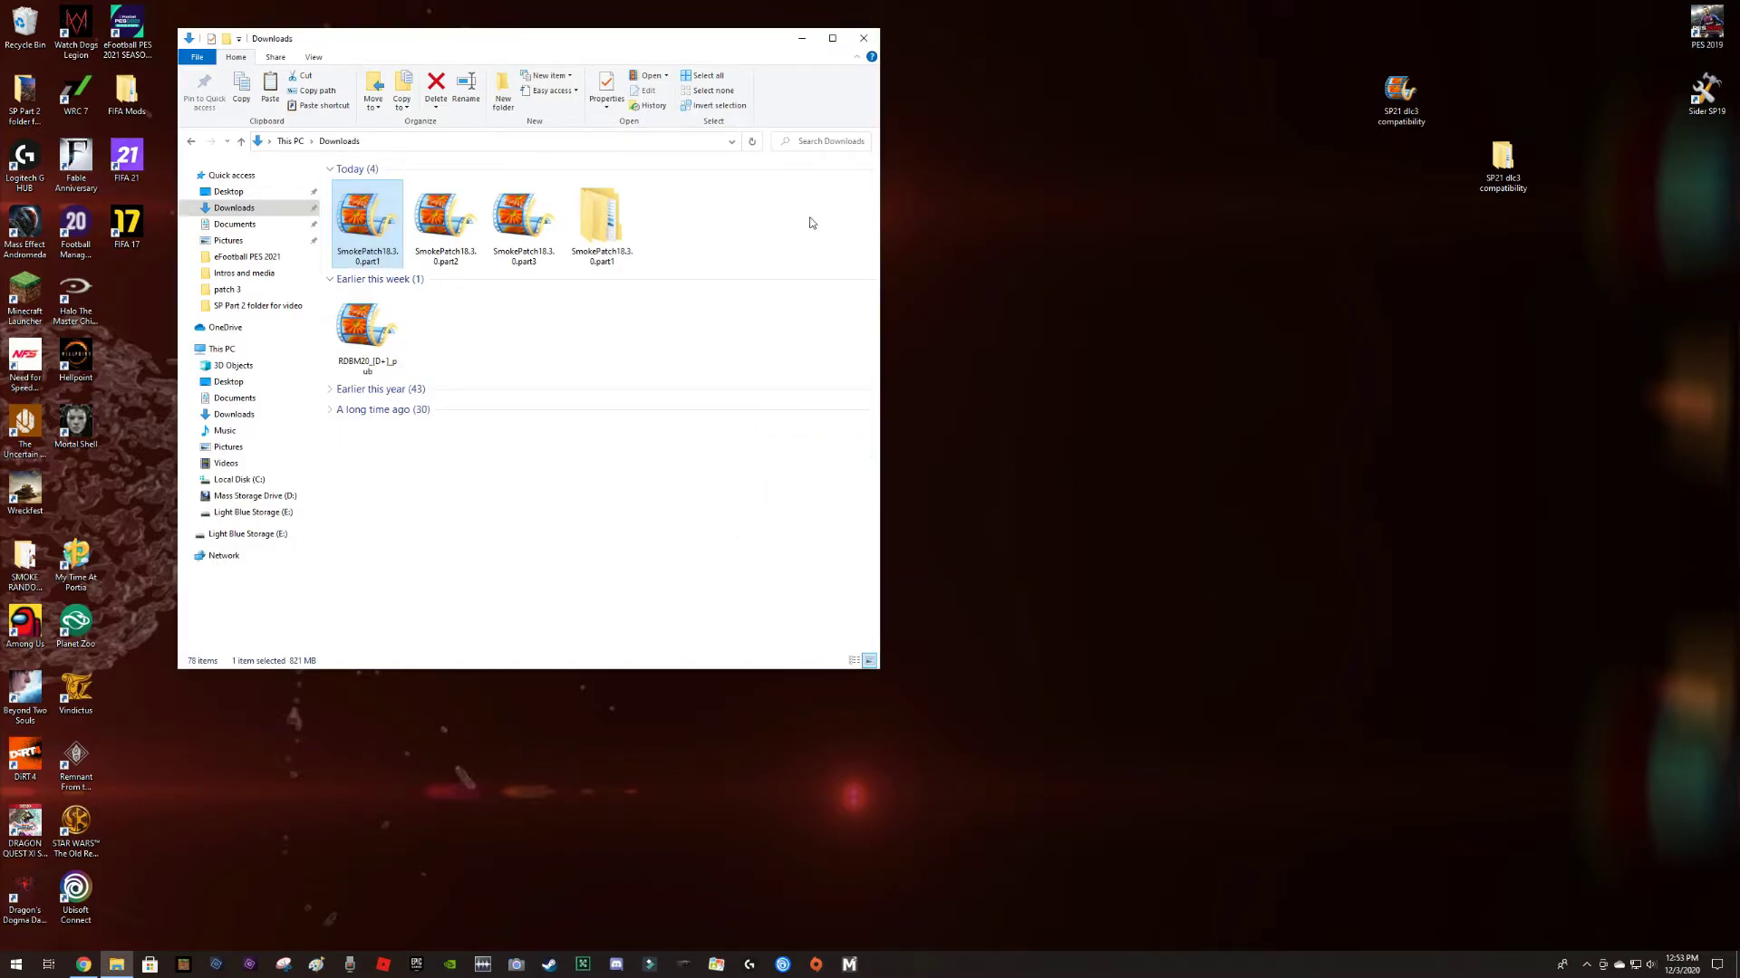
# Run smokepatch18.3.0 from the extracted SmokePatch18.3.0 folder as administrator, allowing it through SmartScreen and User Account Control.
pyautogui.doubleClick(589, 218)
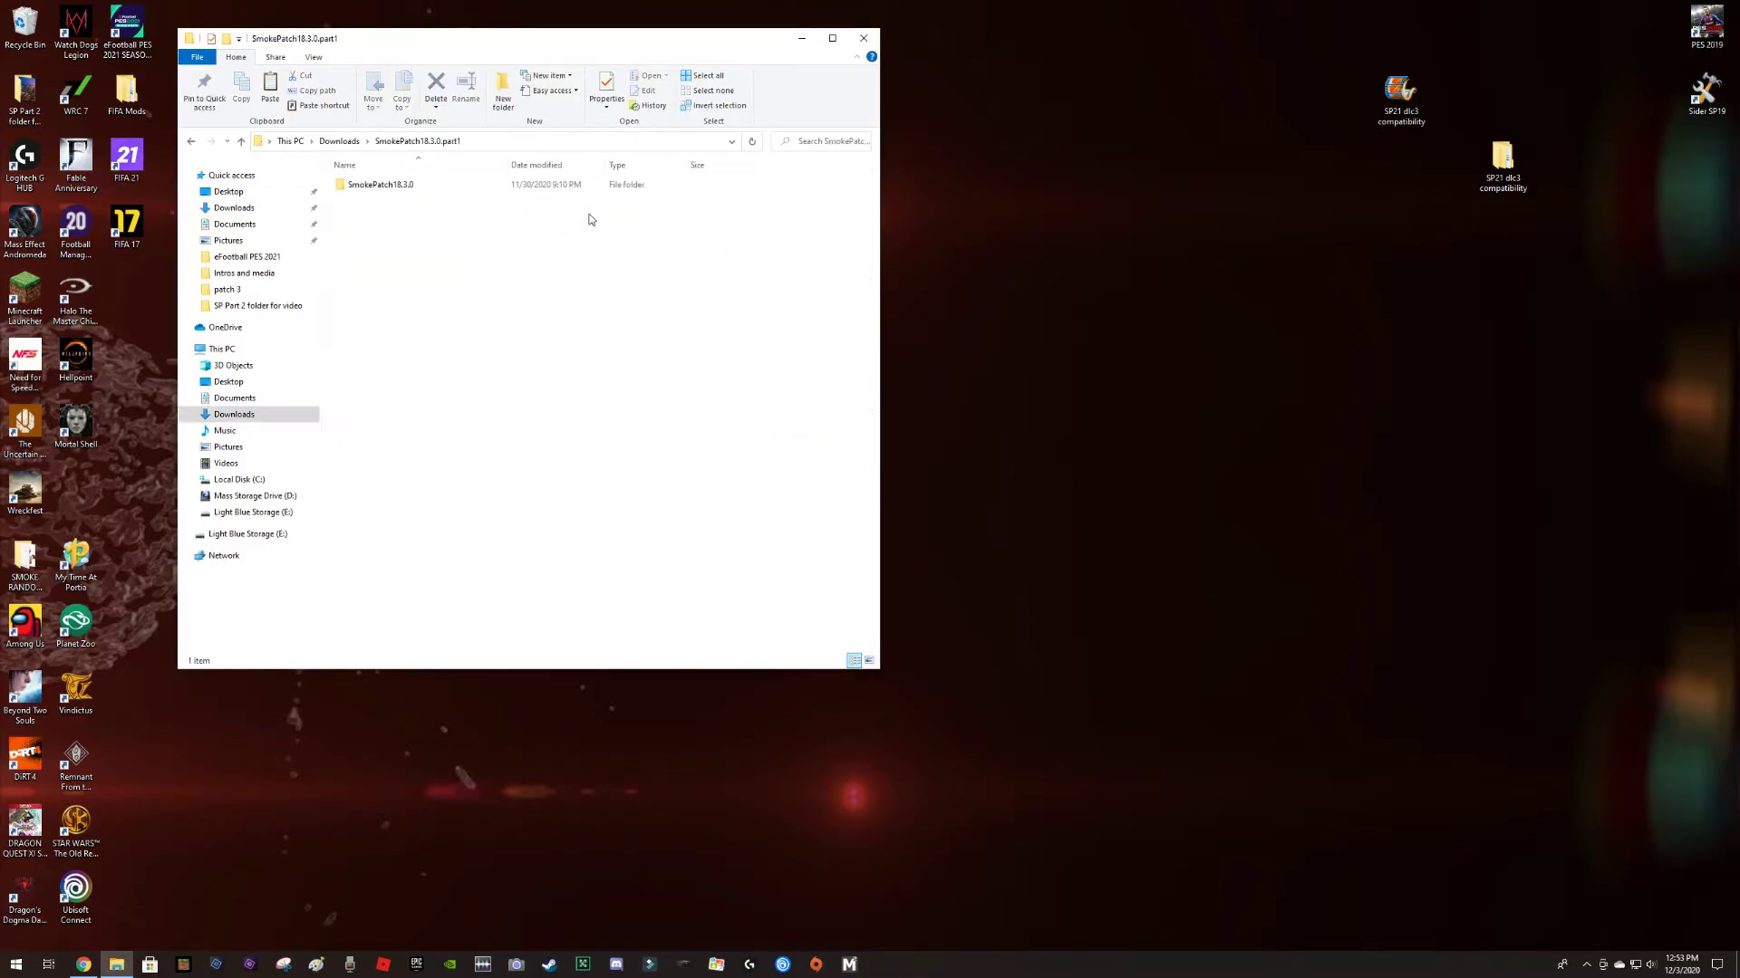
pyautogui.doubleClick(362, 187)
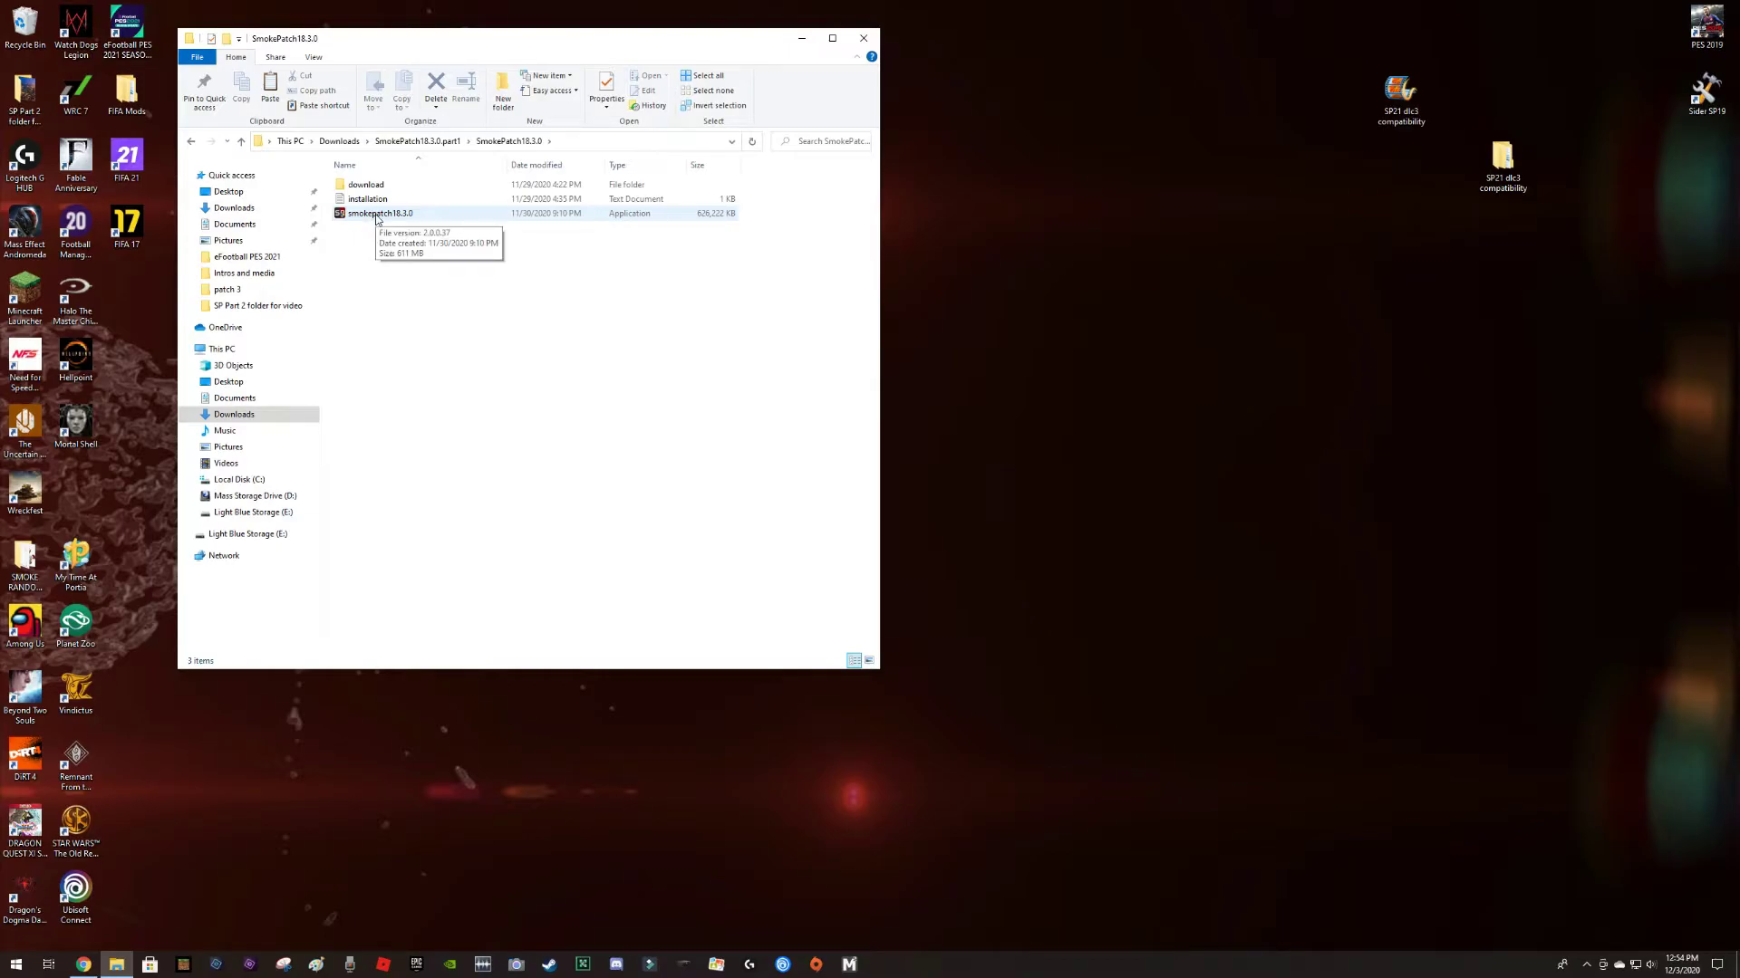
pyautogui.doubleClick(377, 214)
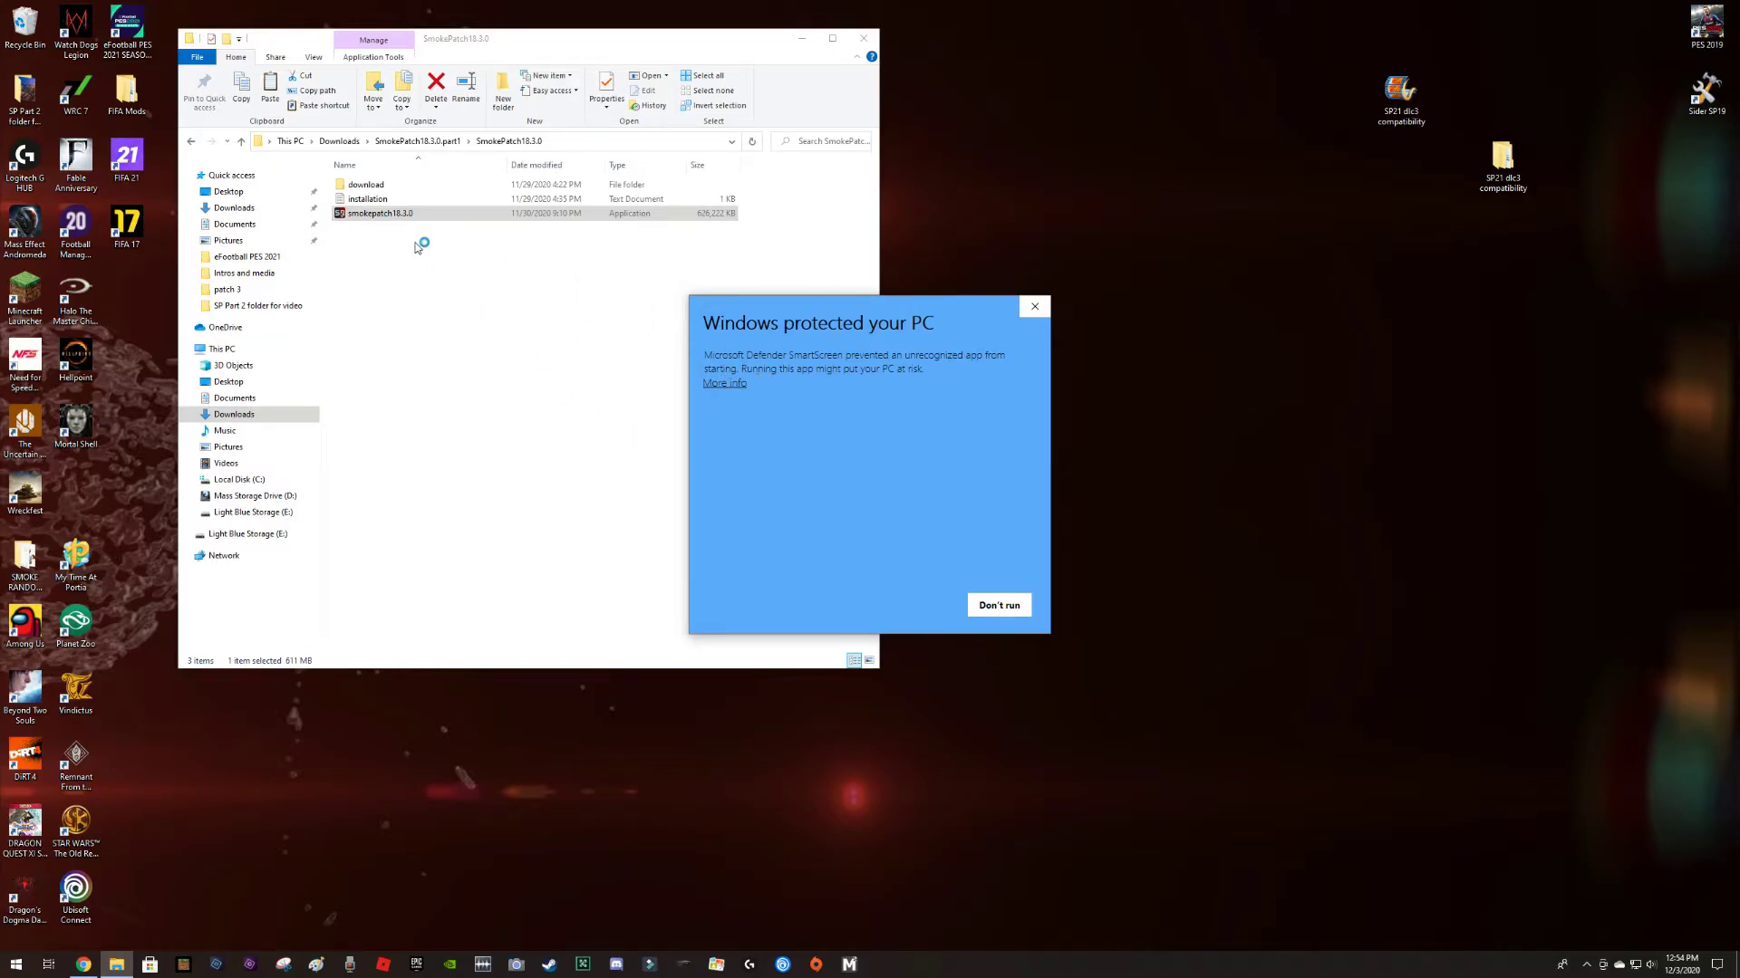
pyautogui.click(1035, 308)
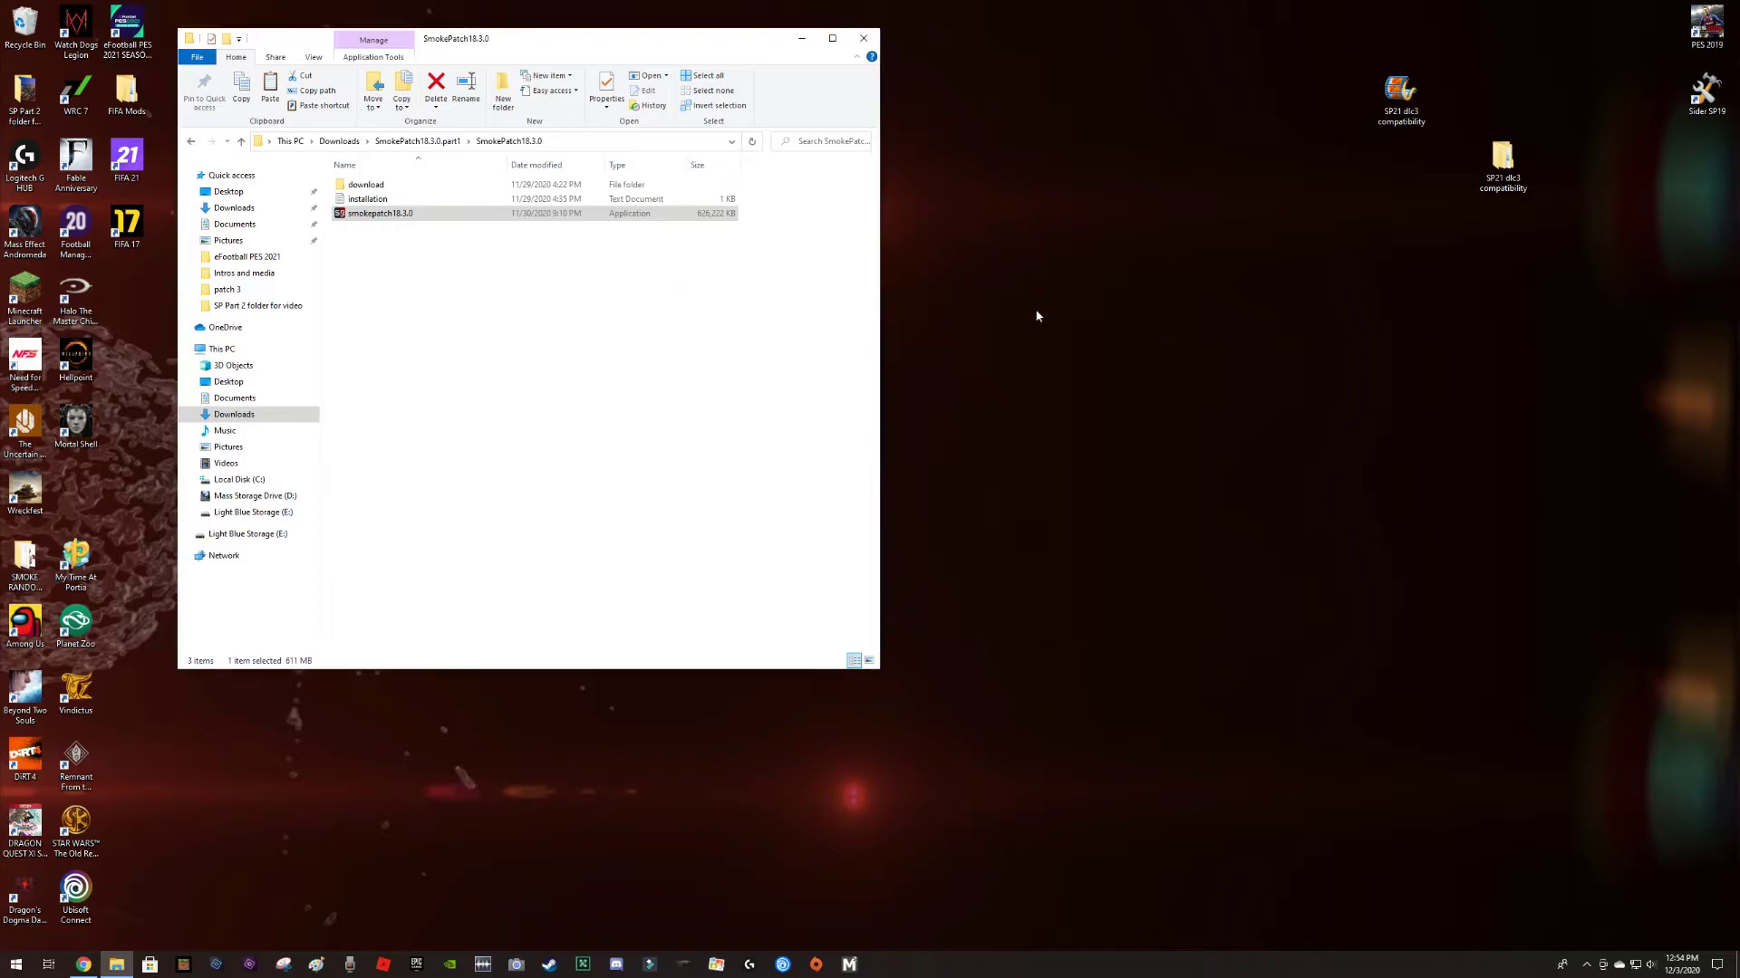
pyautogui.rightClick(392, 216)
pyautogui.click(457, 238)
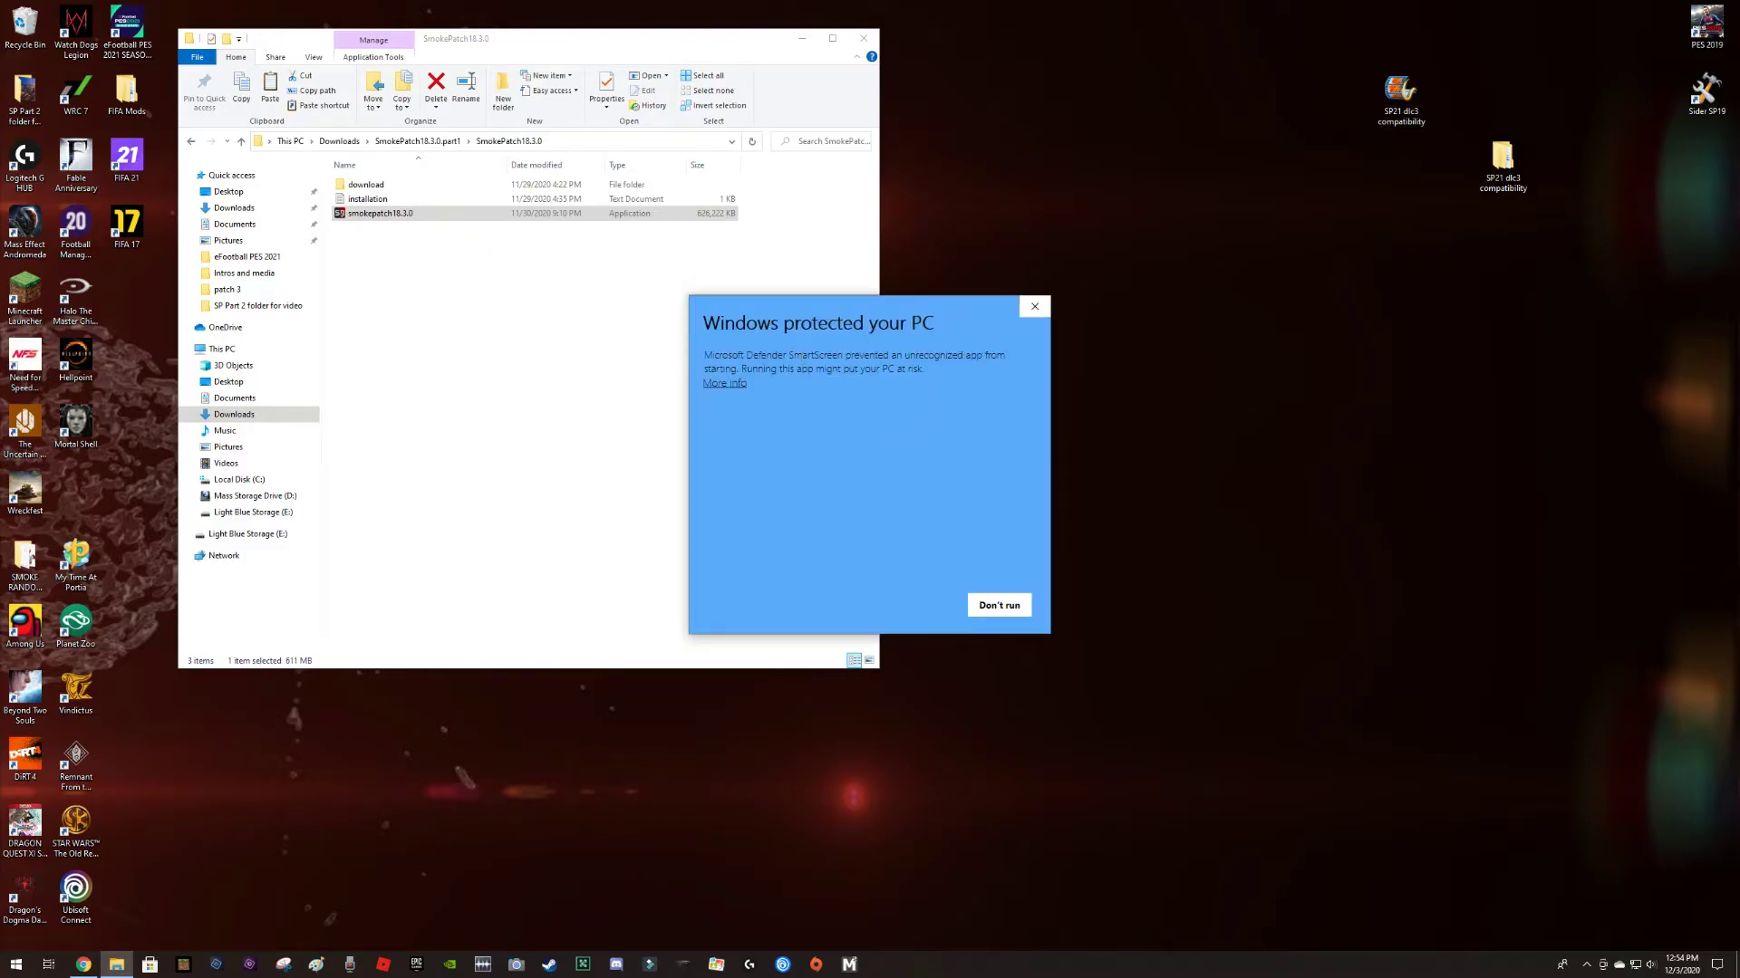
pyautogui.click(737, 384)
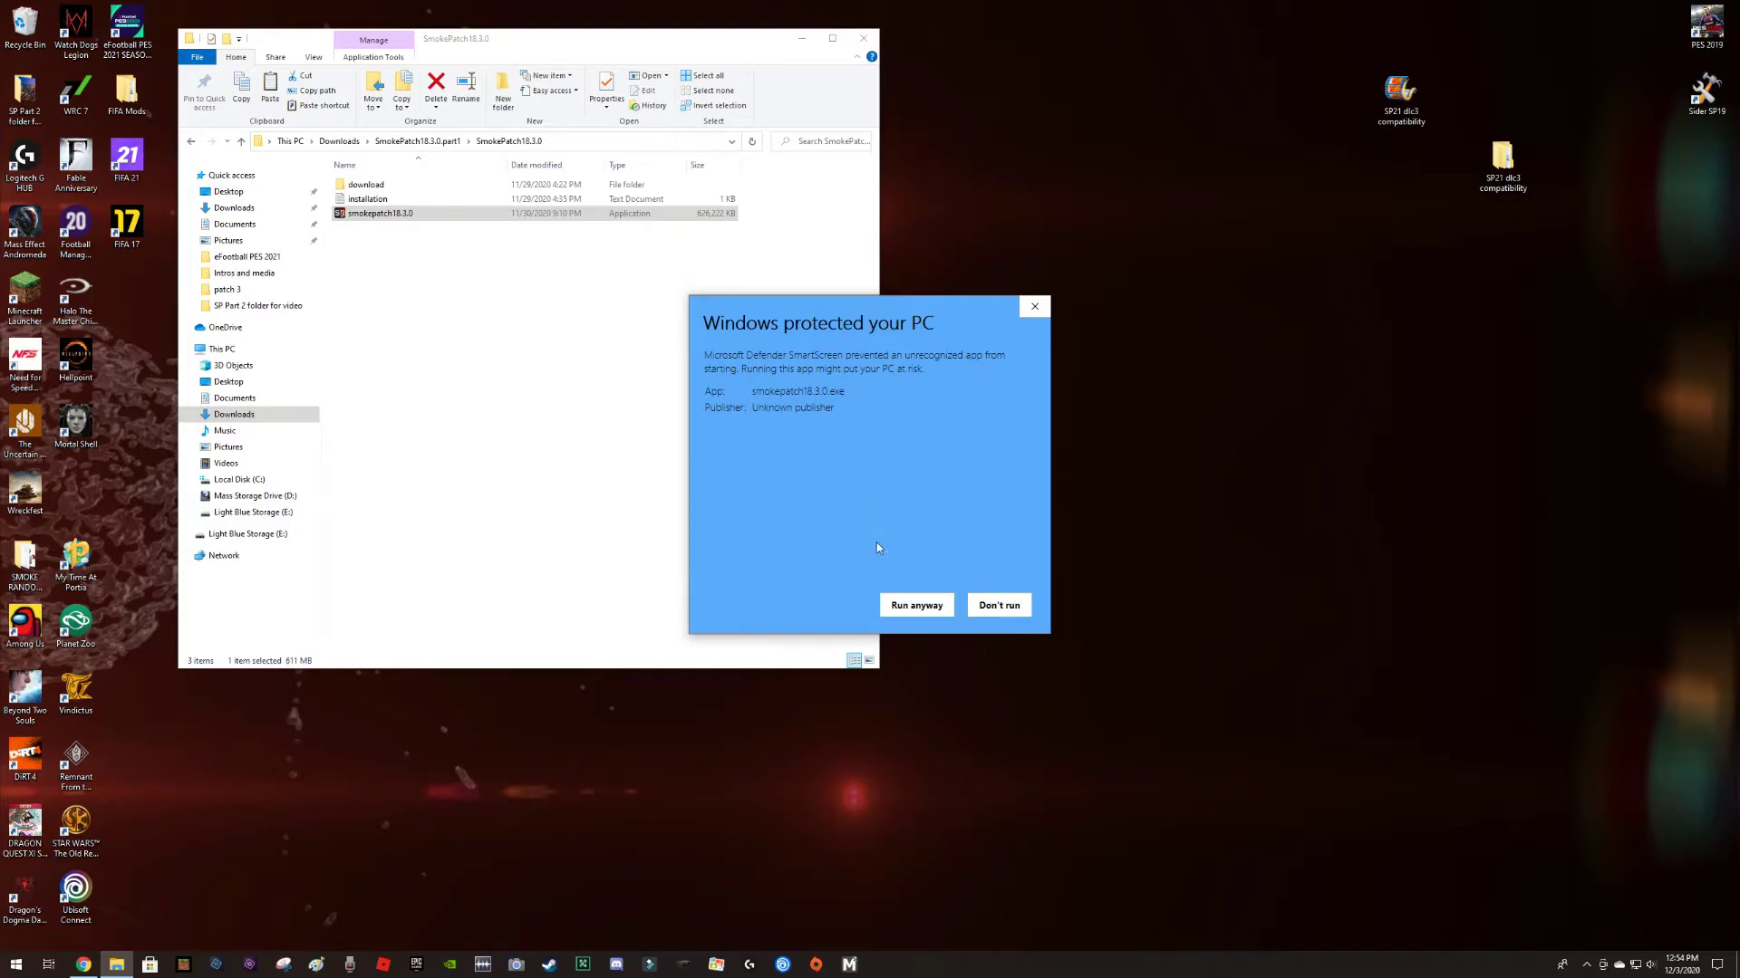
pyautogui.click(903, 602)
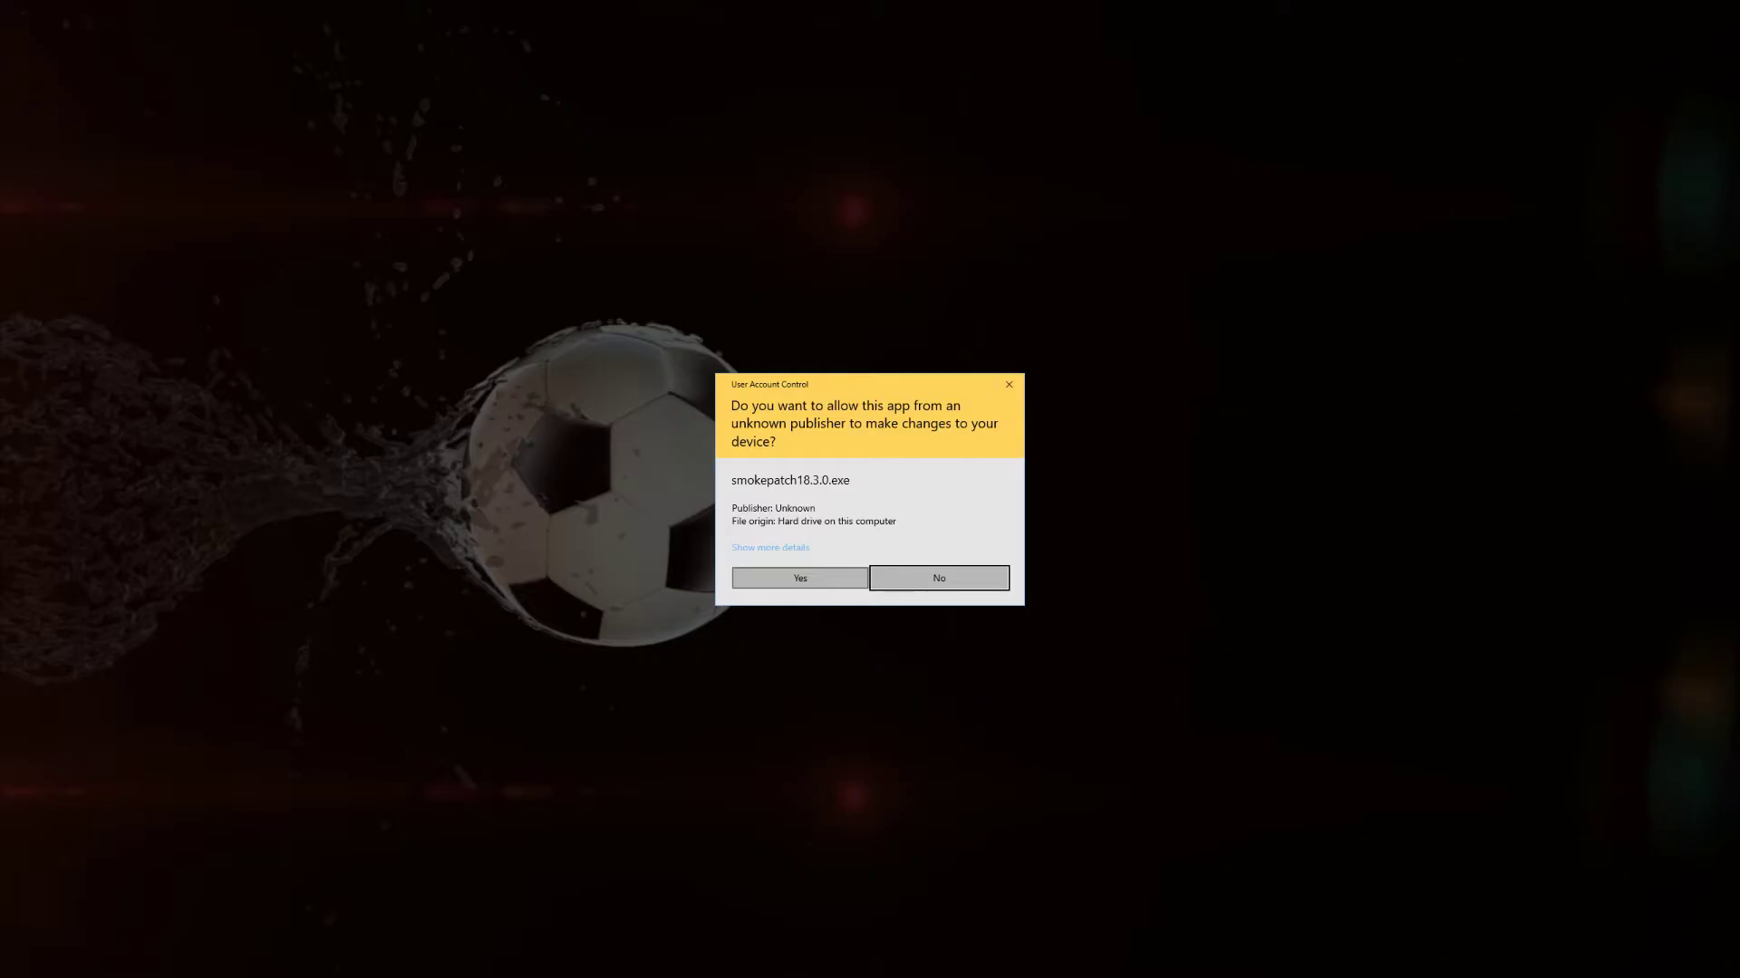
pyautogui.click(801, 578)
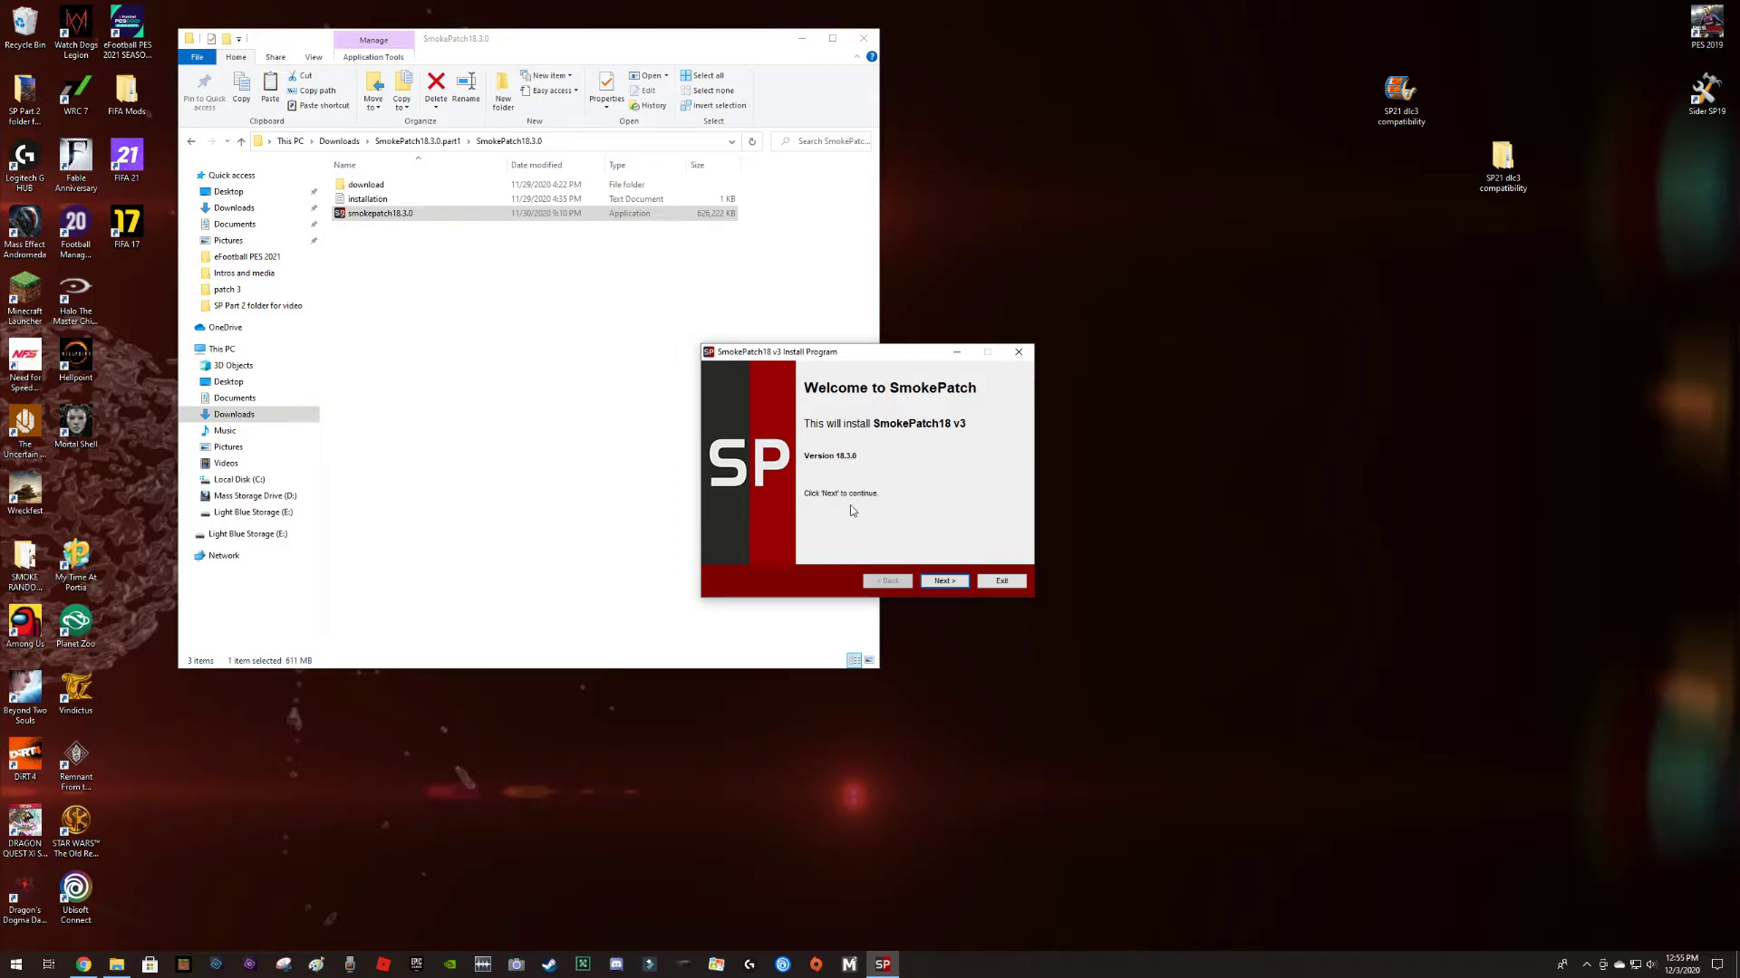
# Continue through the installer's introductory pages and choose Steam original game as the game type.
pyautogui.click(942, 580)
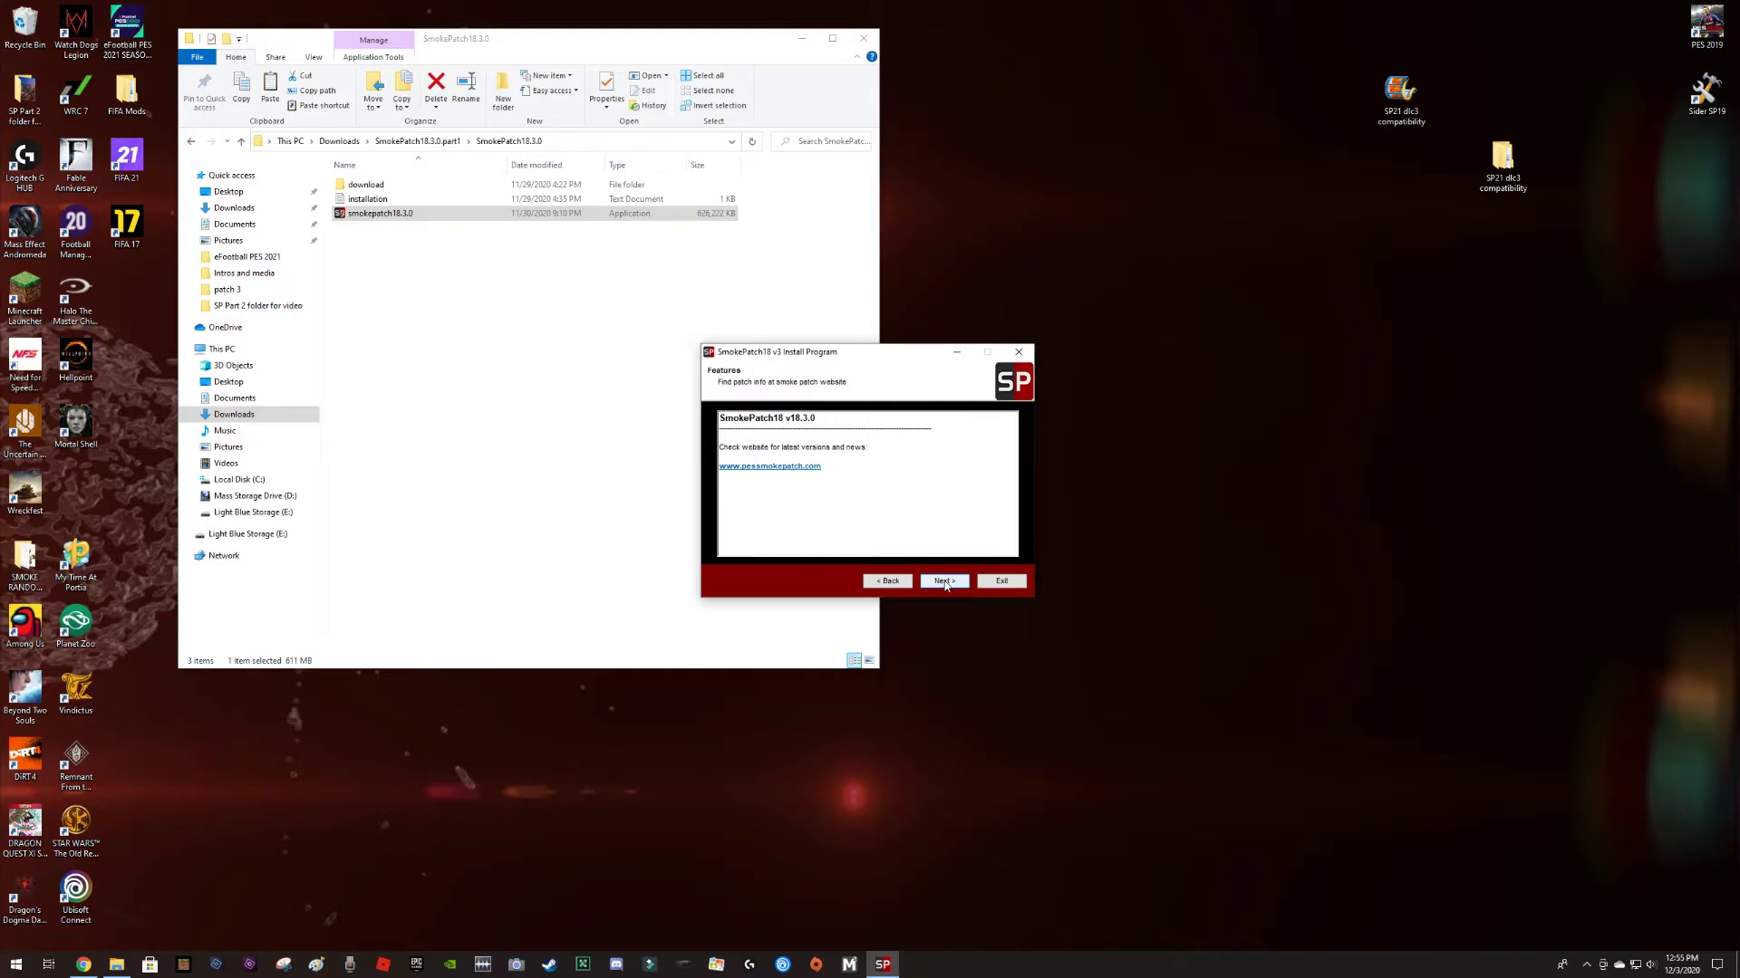
pyautogui.click(944, 582)
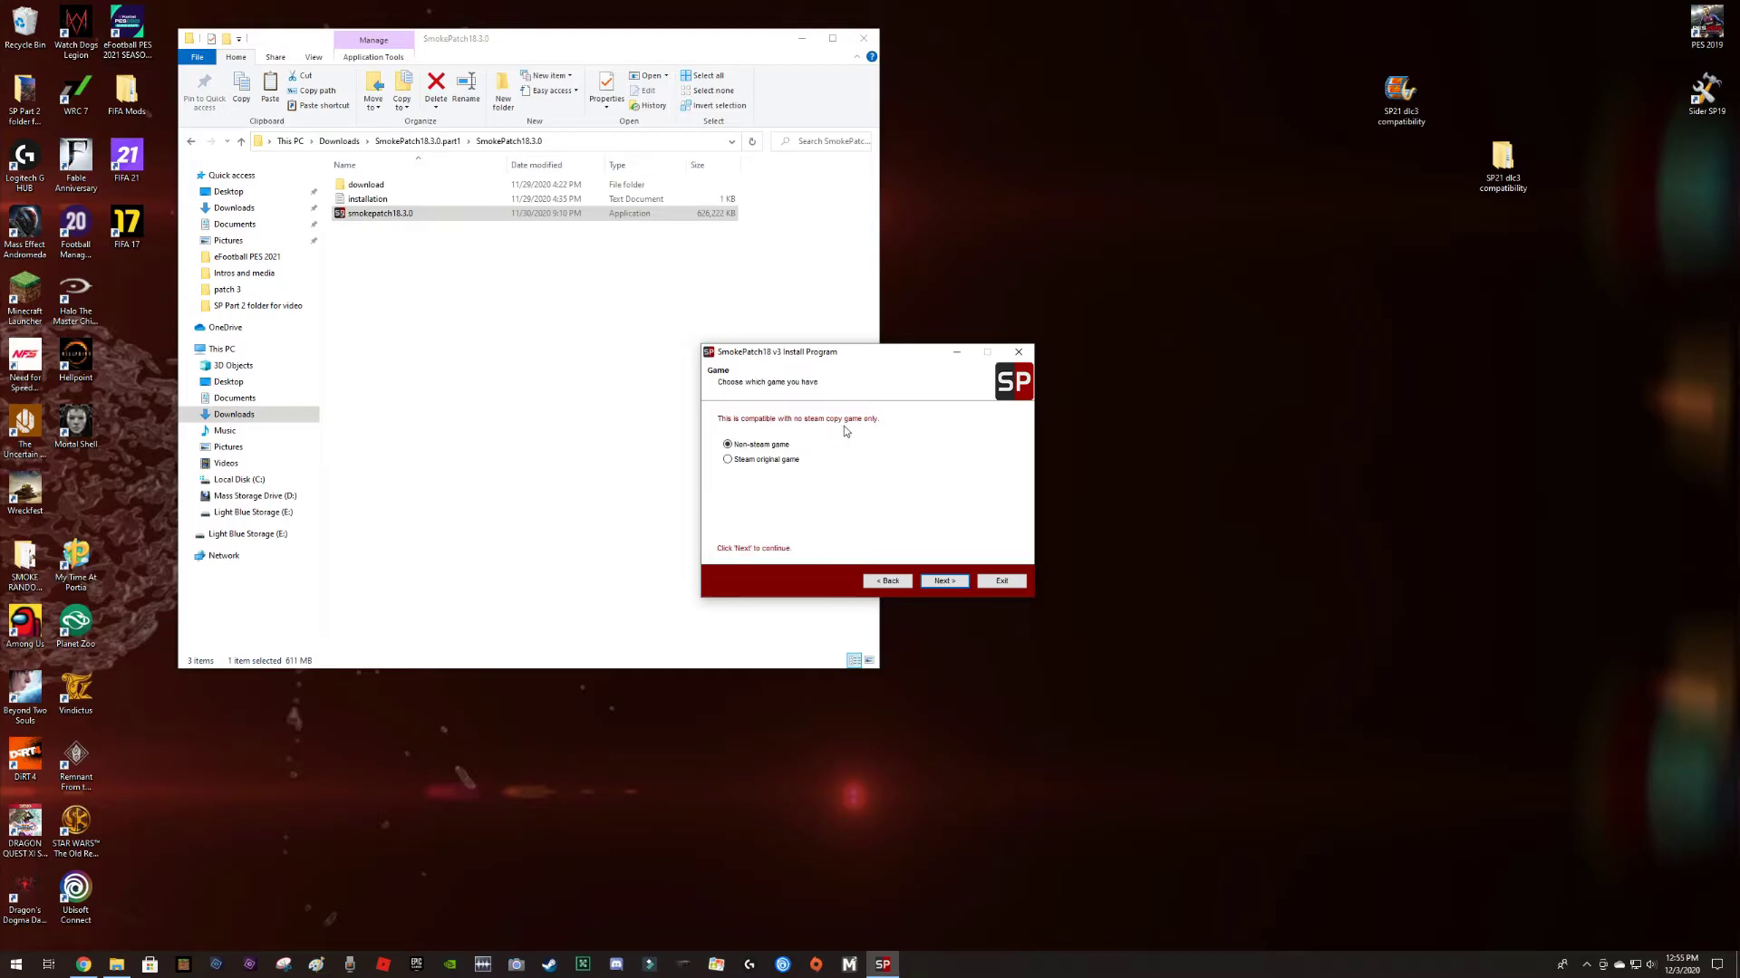
pyautogui.click(728, 460)
pyautogui.click(944, 583)
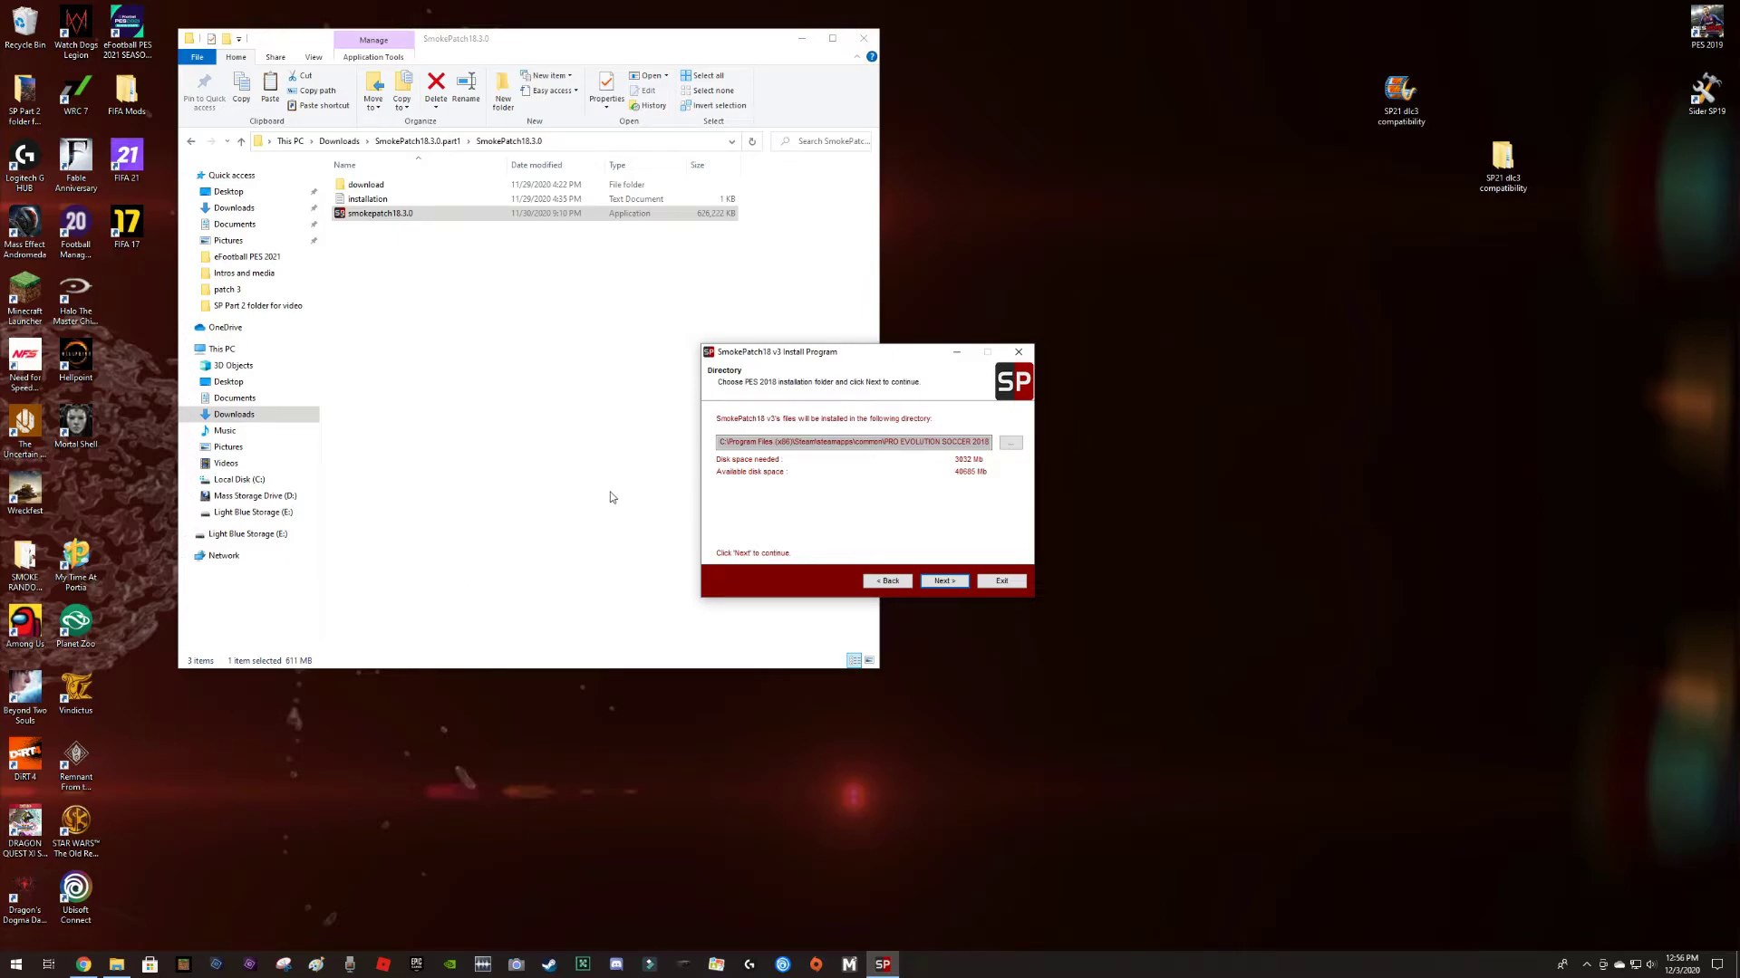
# Set the installation directory to SteamLibrary\steamapps\common\PRO EVOLUTION SOCCER 2018 on the Mass Storage Drive (D:) and continue the installer.
pyautogui.click(1010, 444)
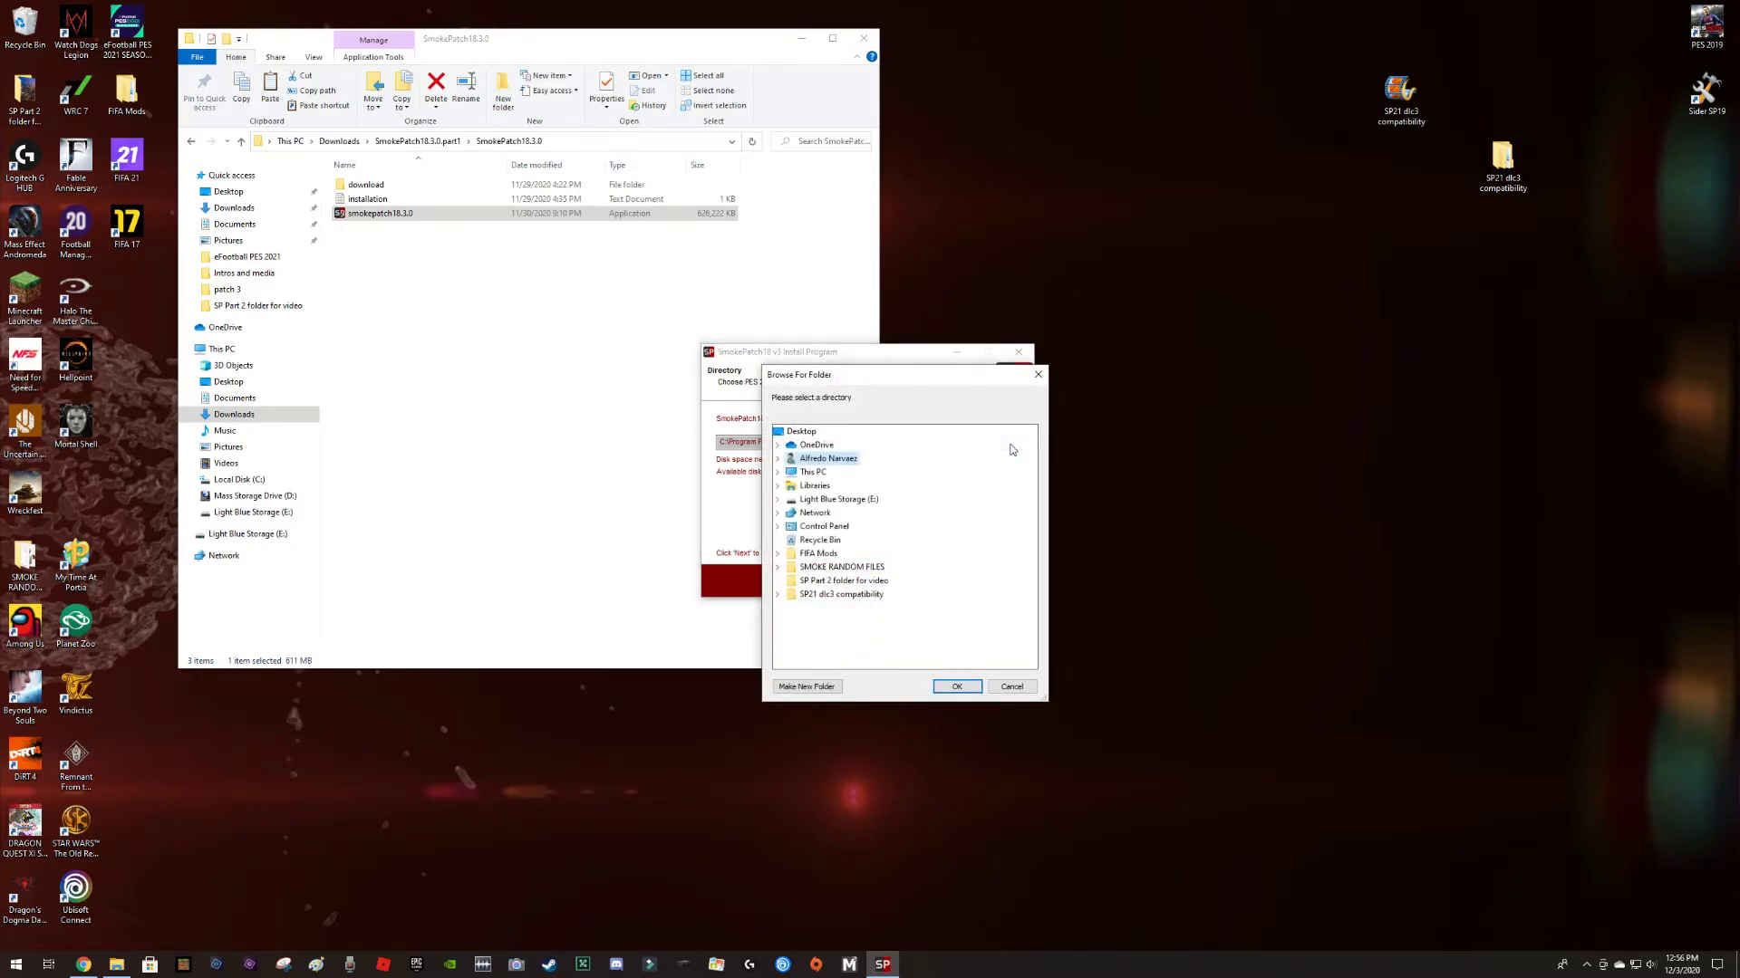
pyautogui.doubleClick(805, 473)
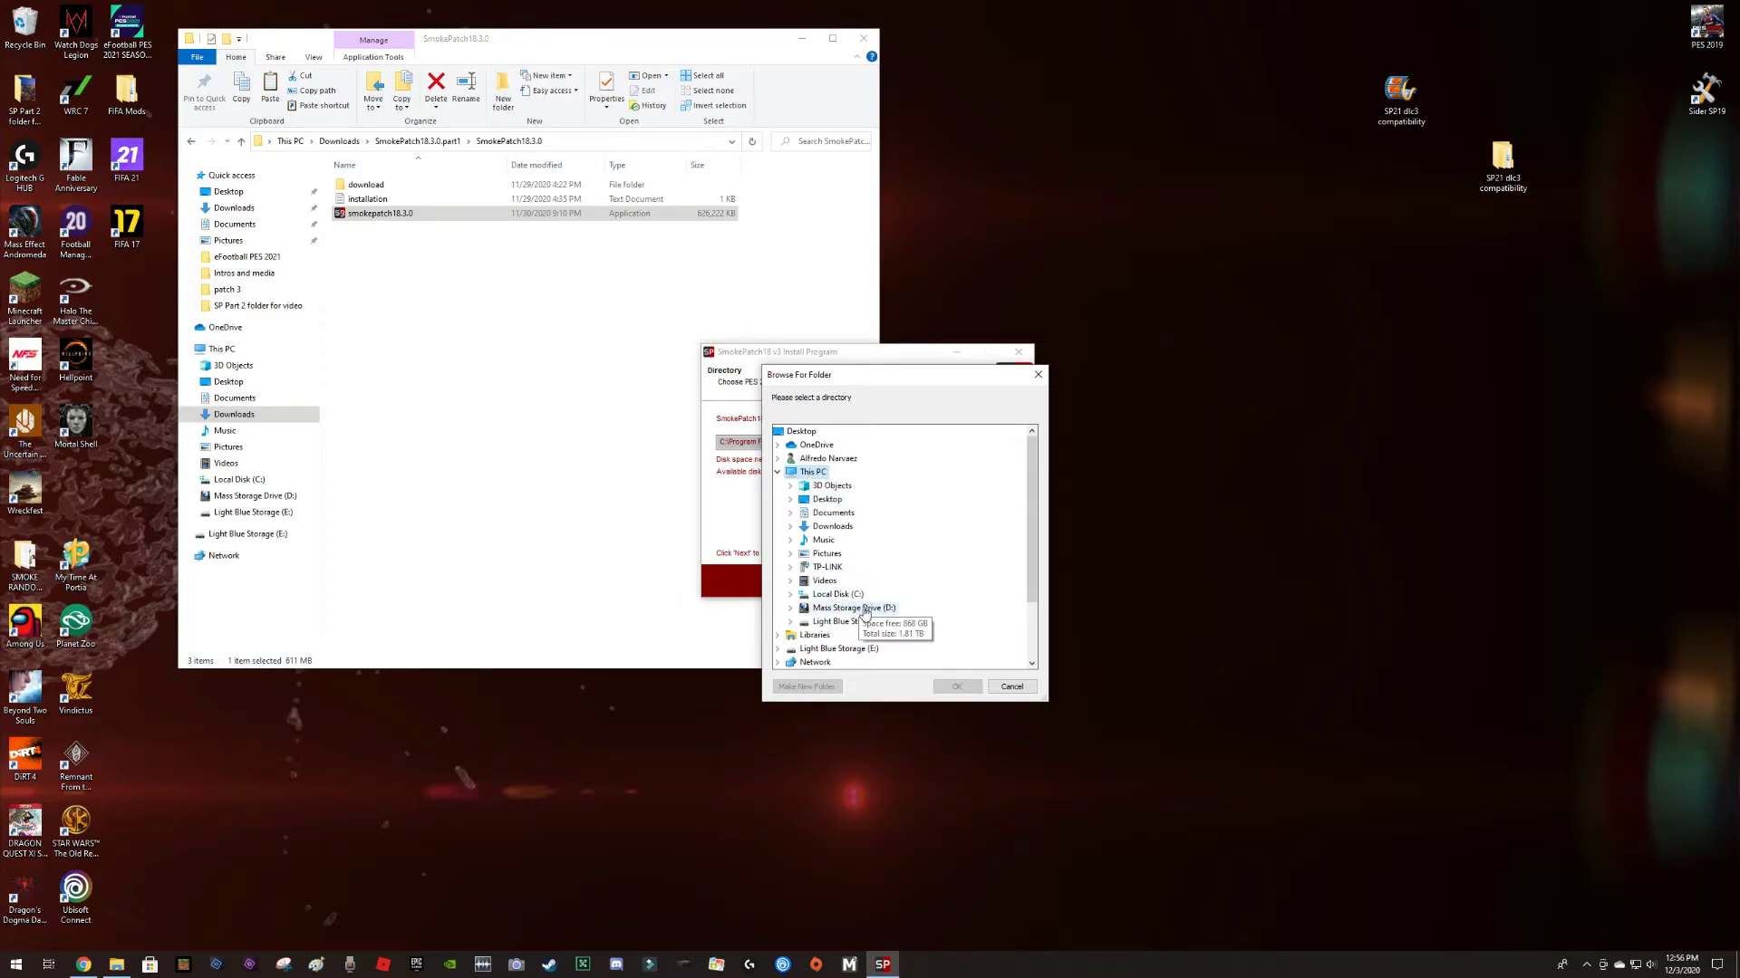
pyautogui.doubleClick(860, 609)
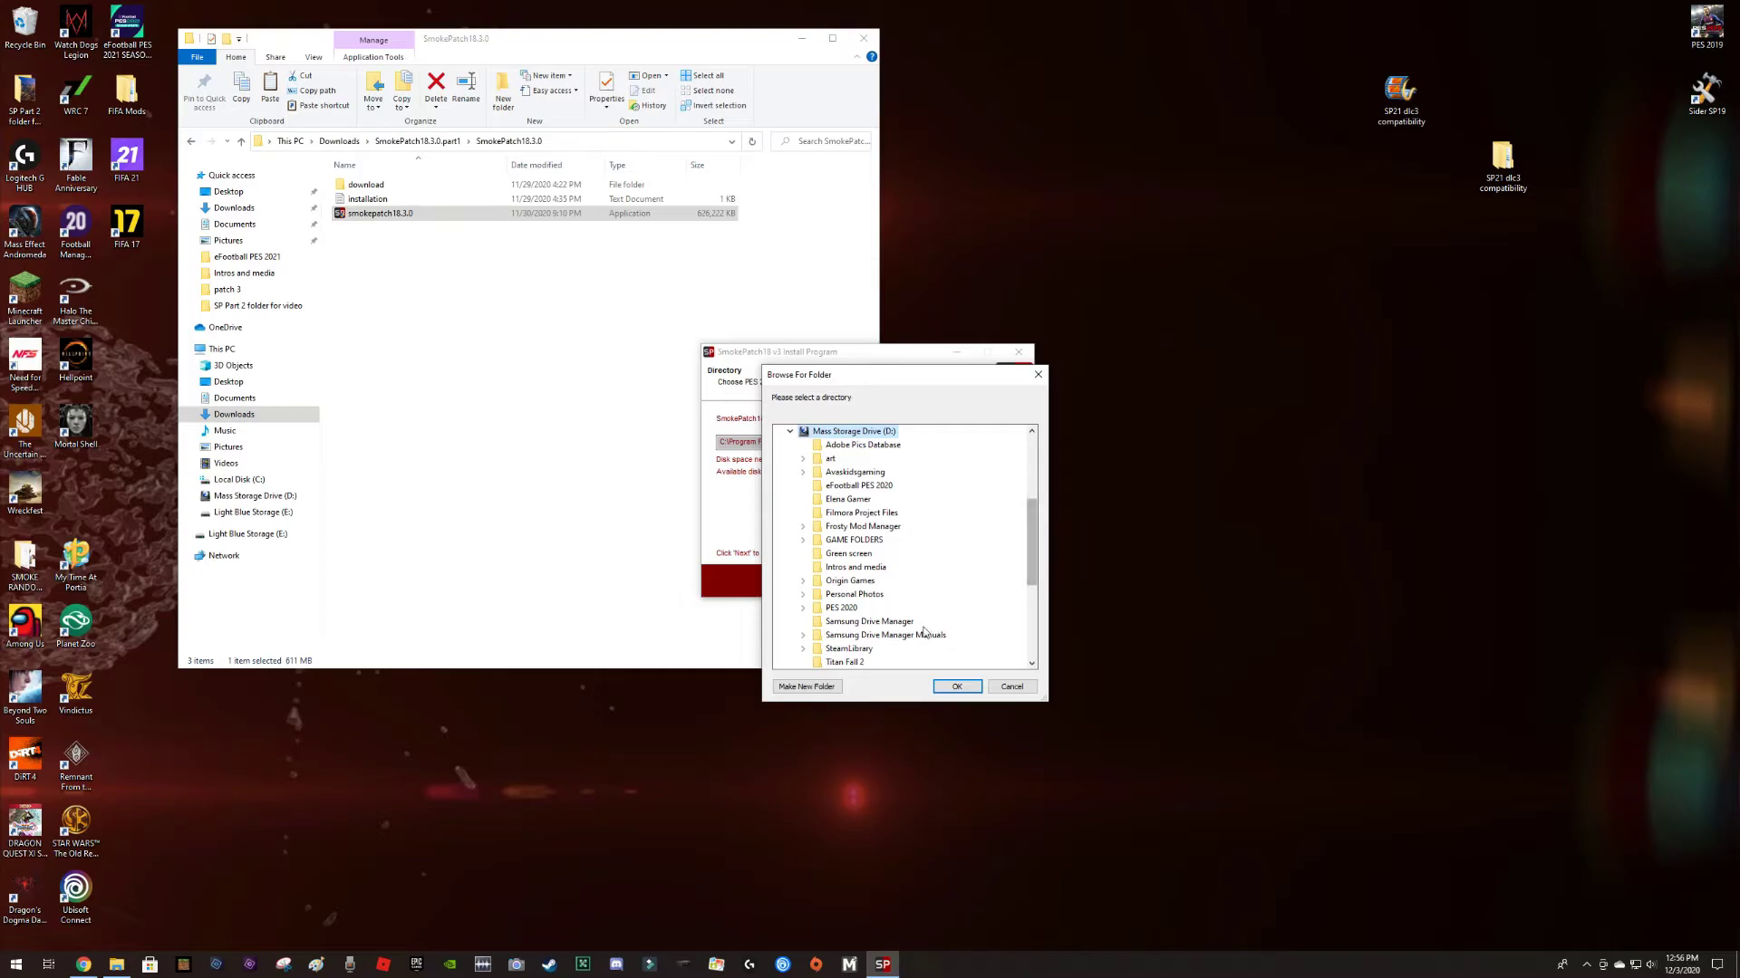
pyautogui.doubleClick(863, 650)
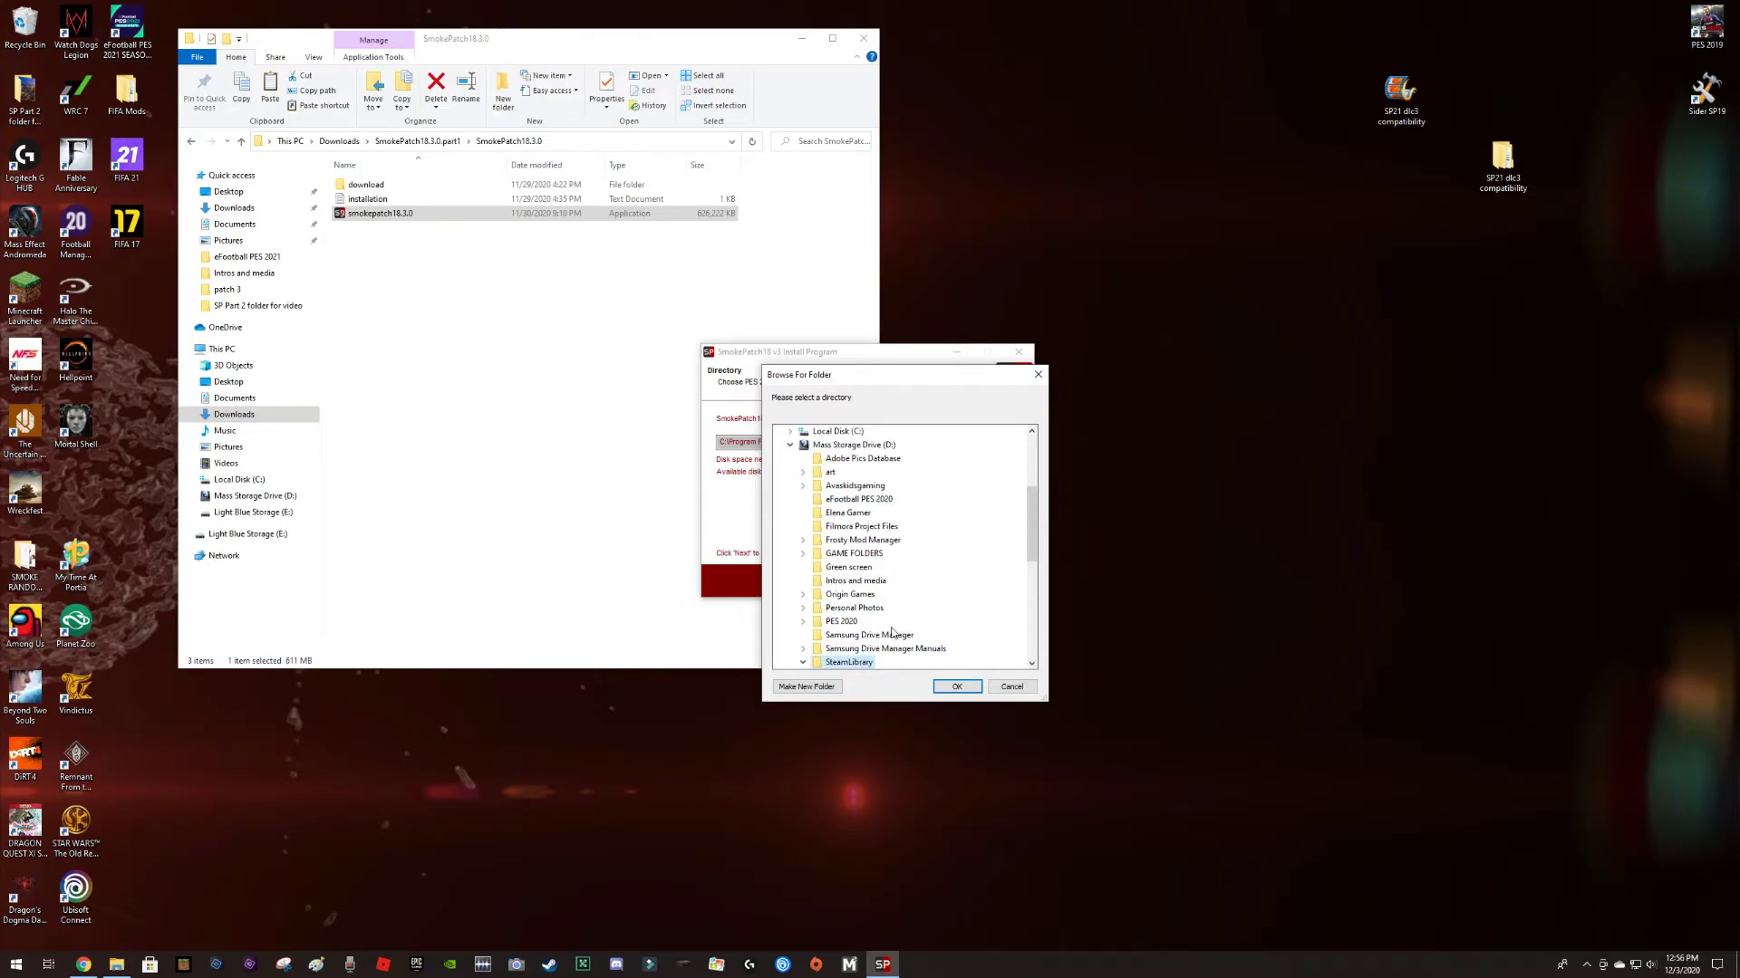
pyautogui.scroll(-4, 1031, 524)
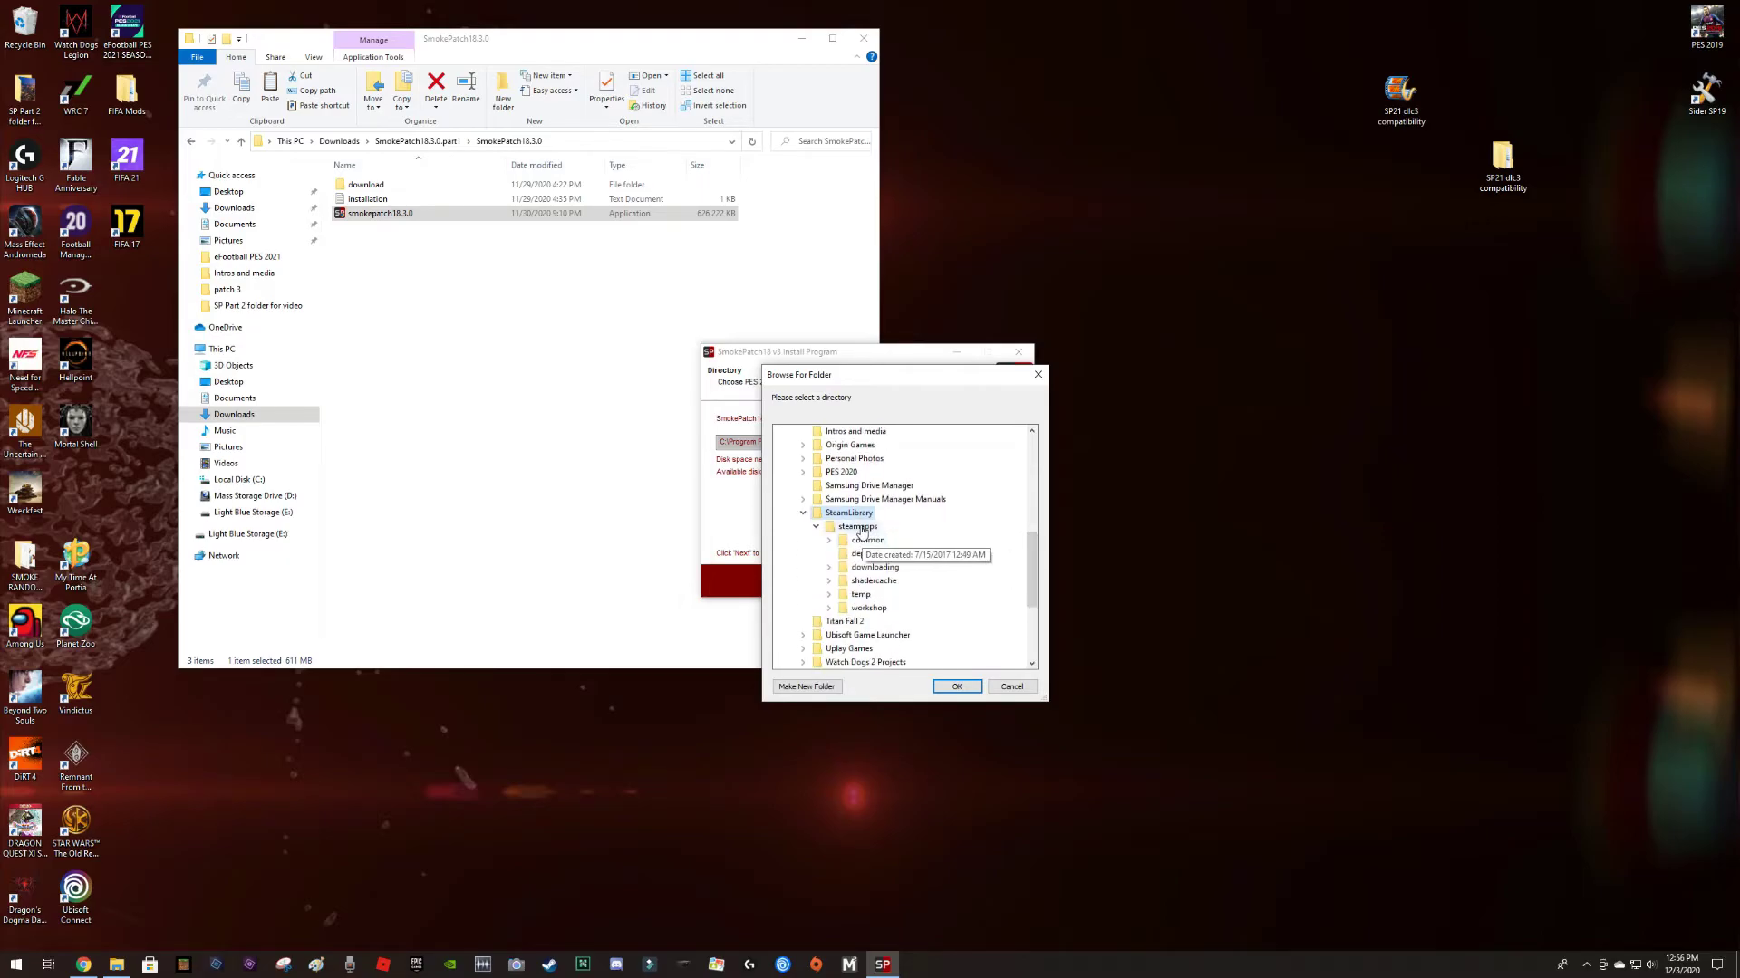
pyautogui.doubleClick(877, 541)
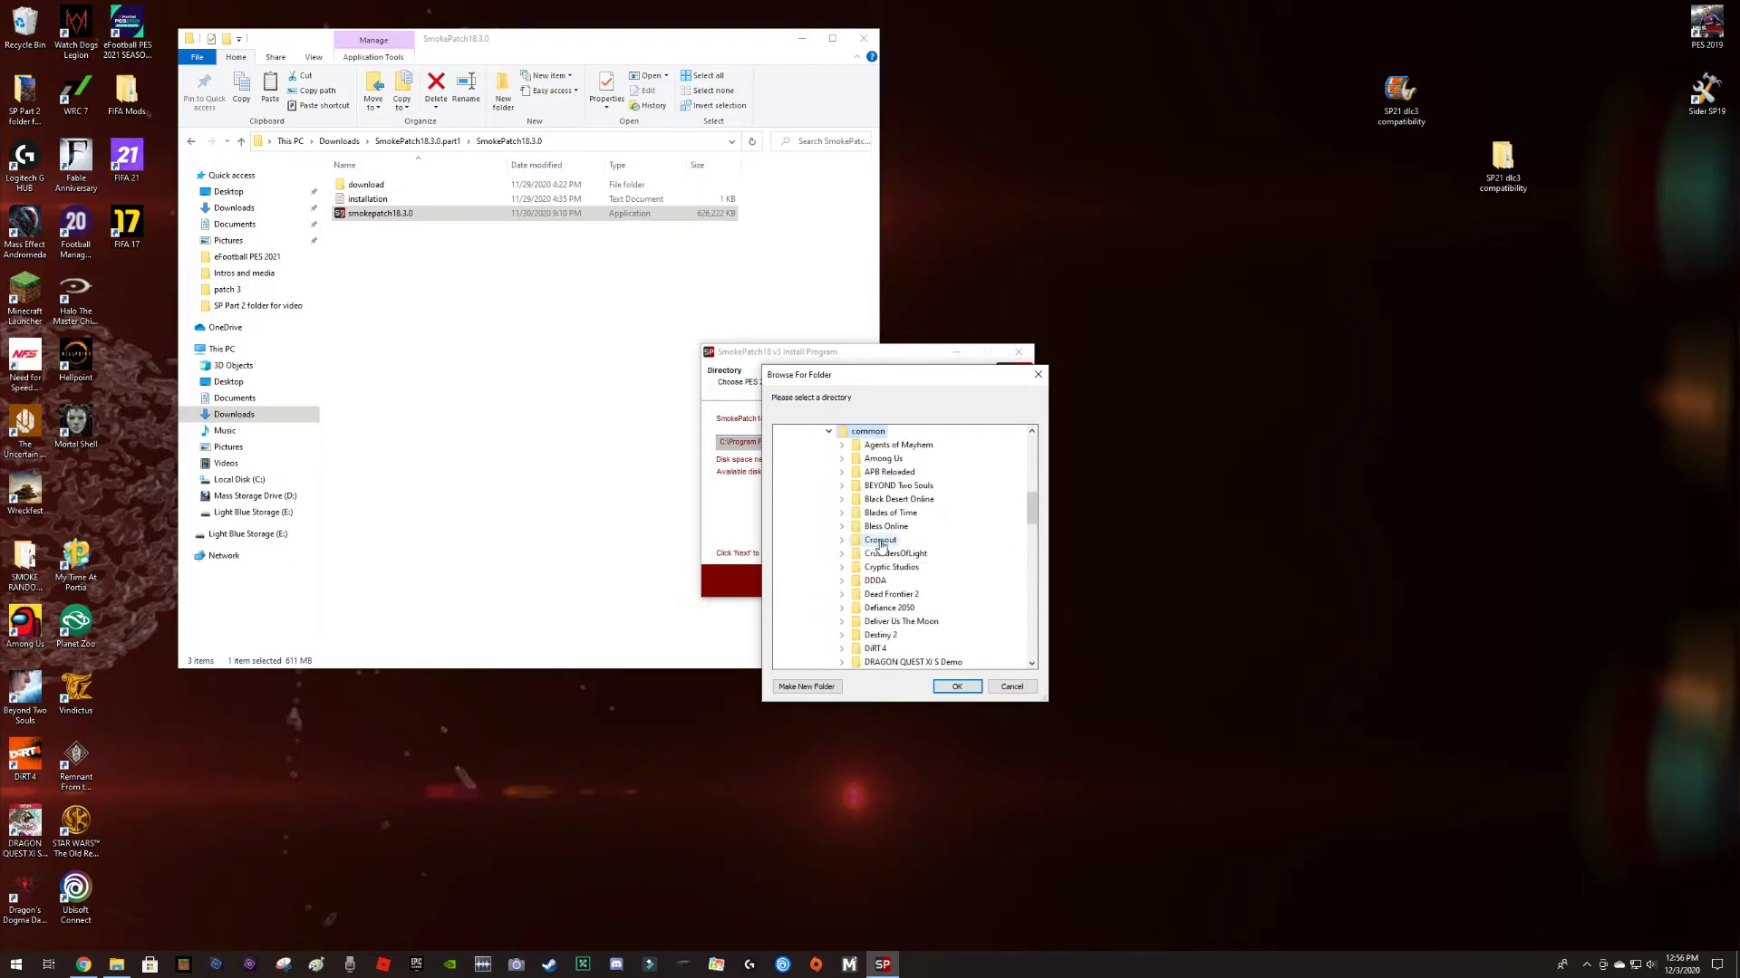
pyautogui.moveTo(1029, 508); pyautogui.dragTo(1032, 573)
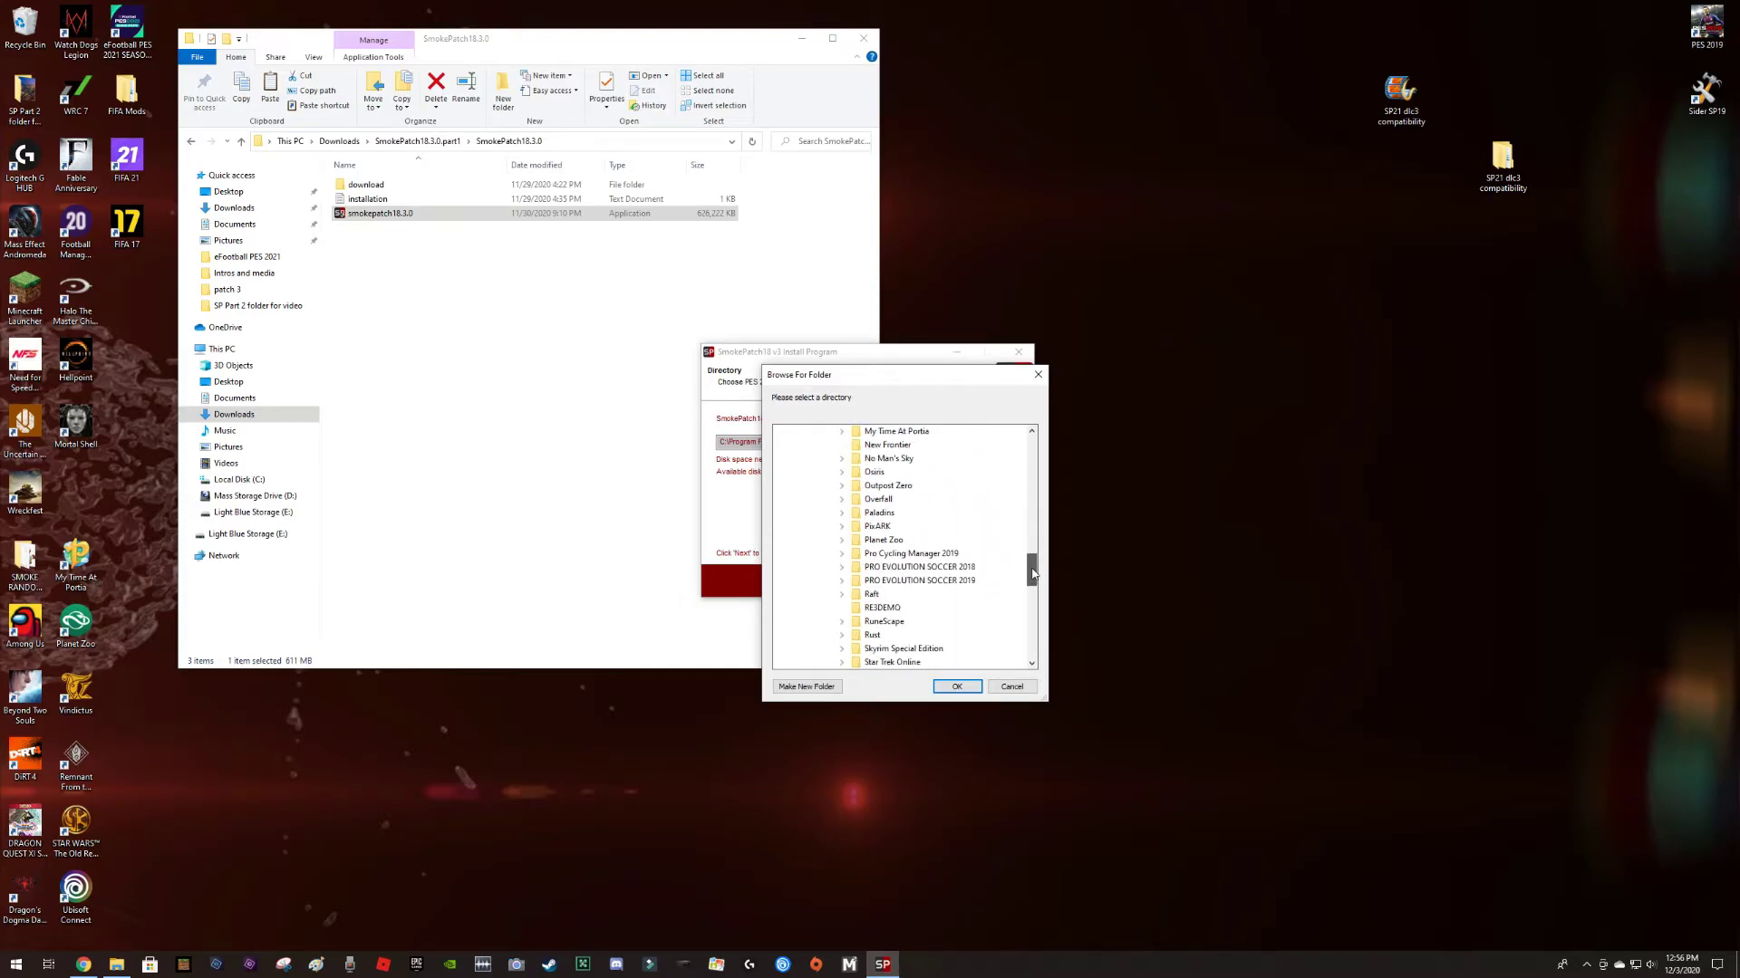
pyautogui.doubleClick(923, 570)
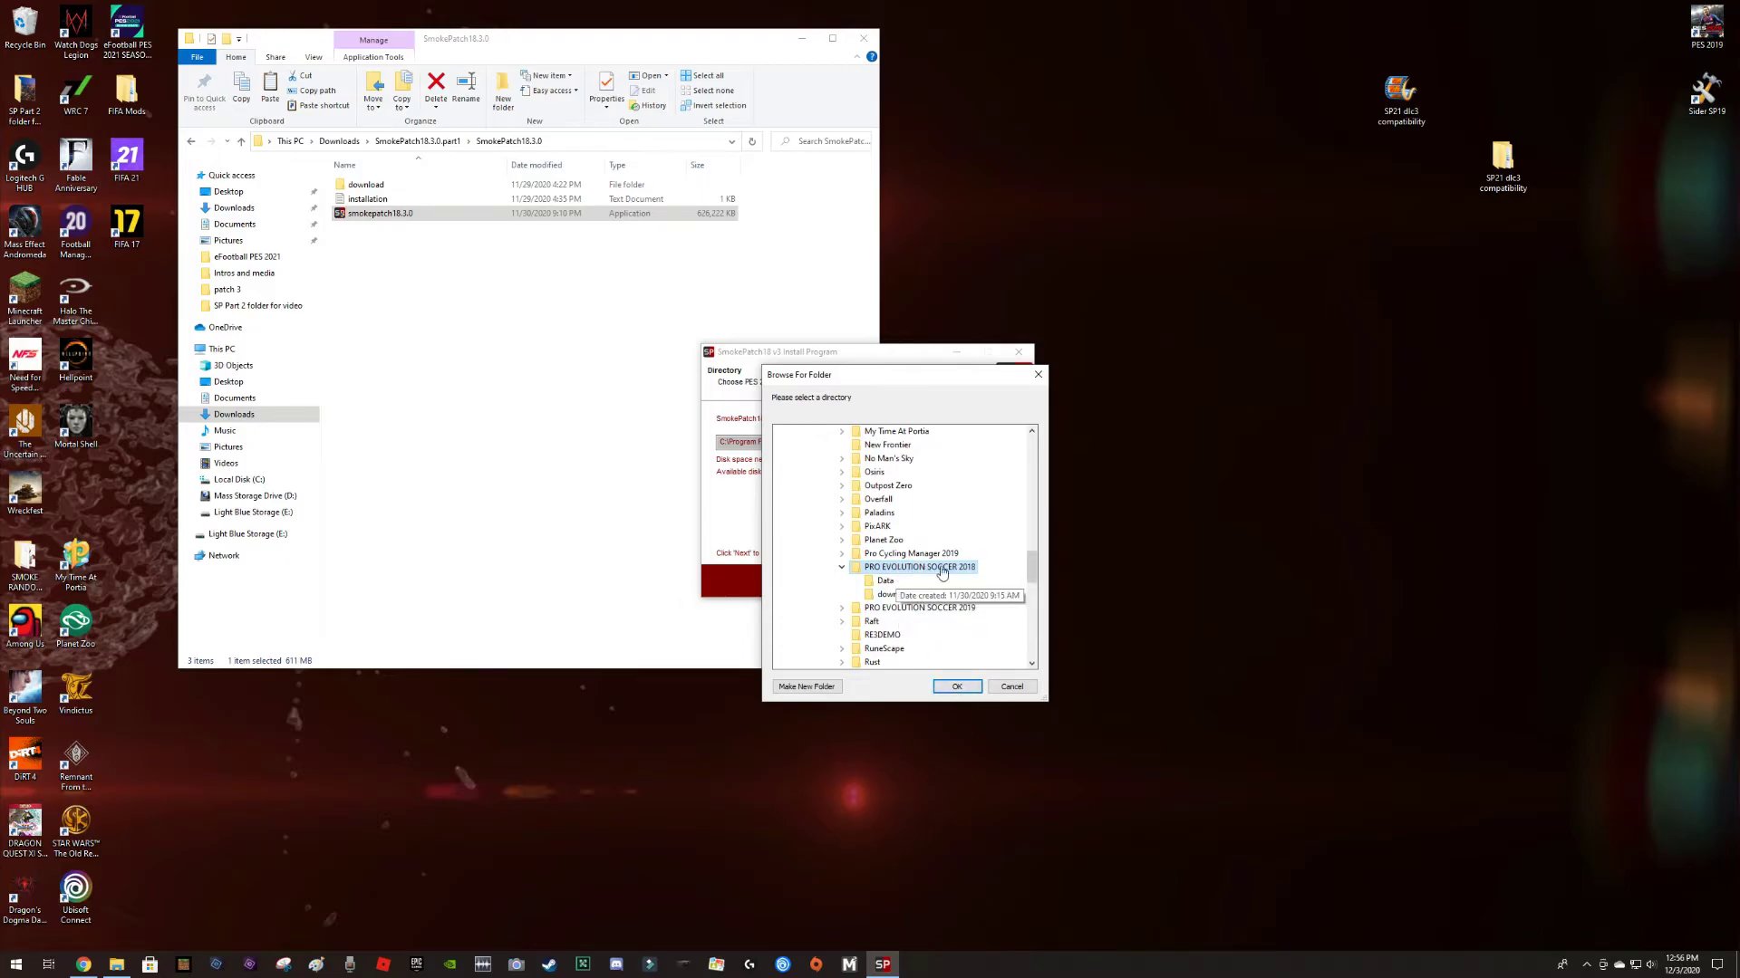
pyautogui.click(957, 686)
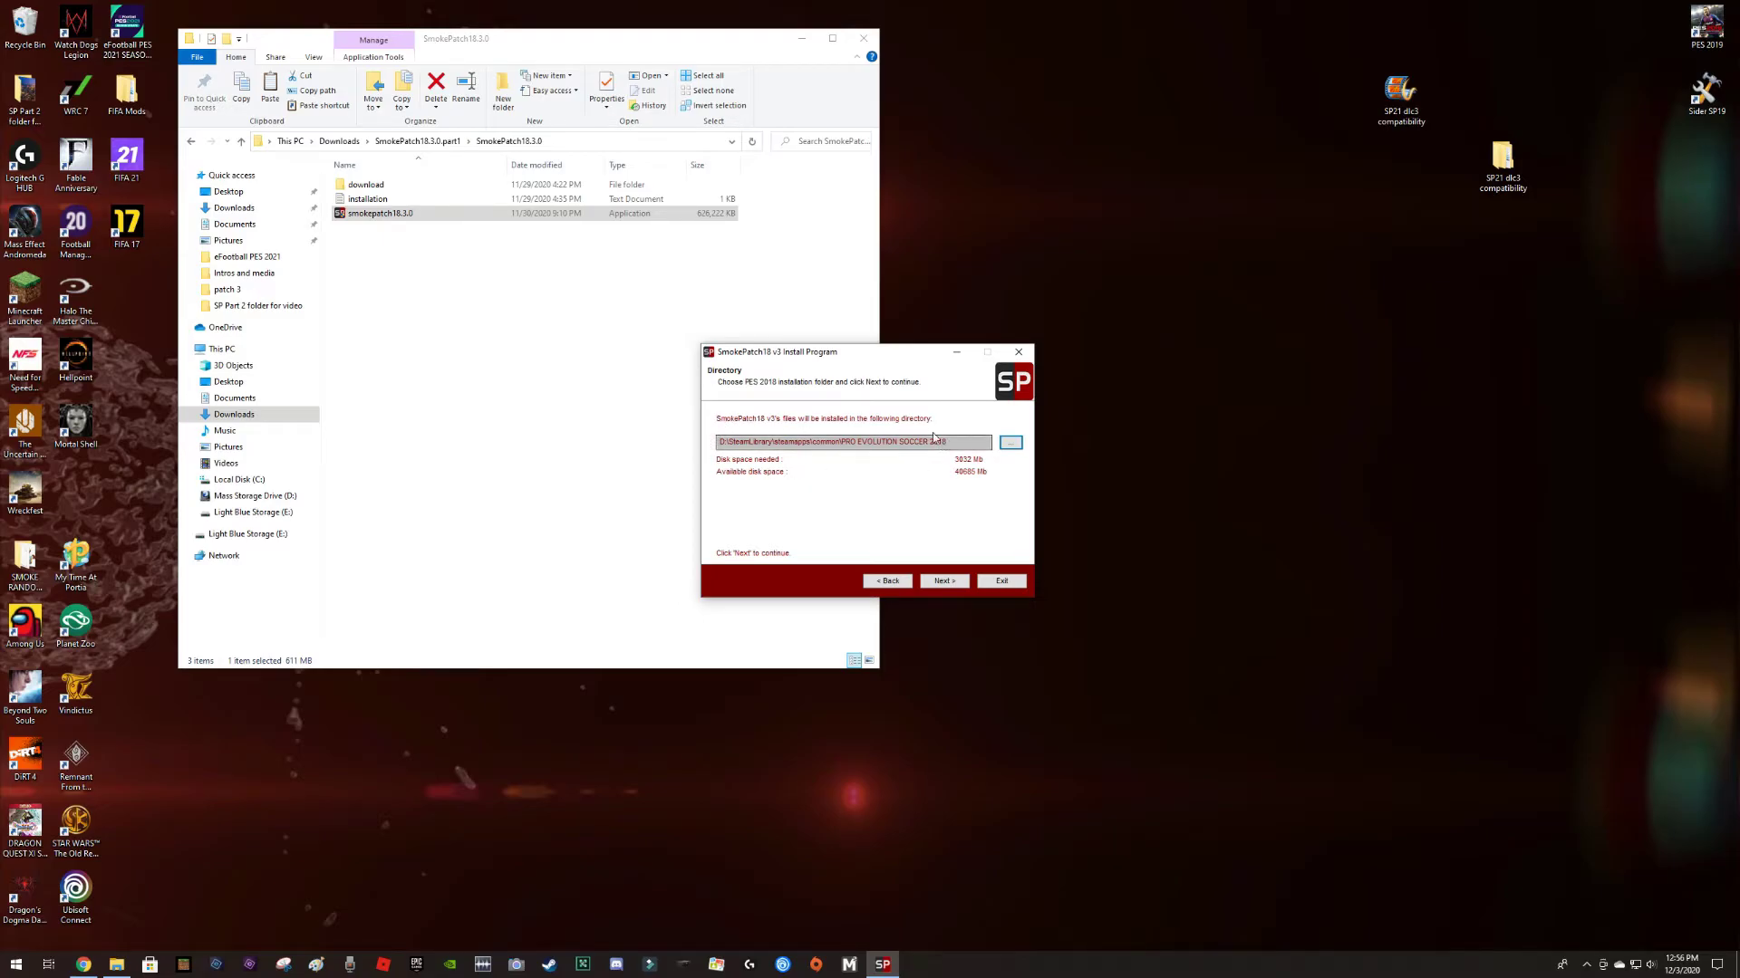
pyautogui.click(947, 583)
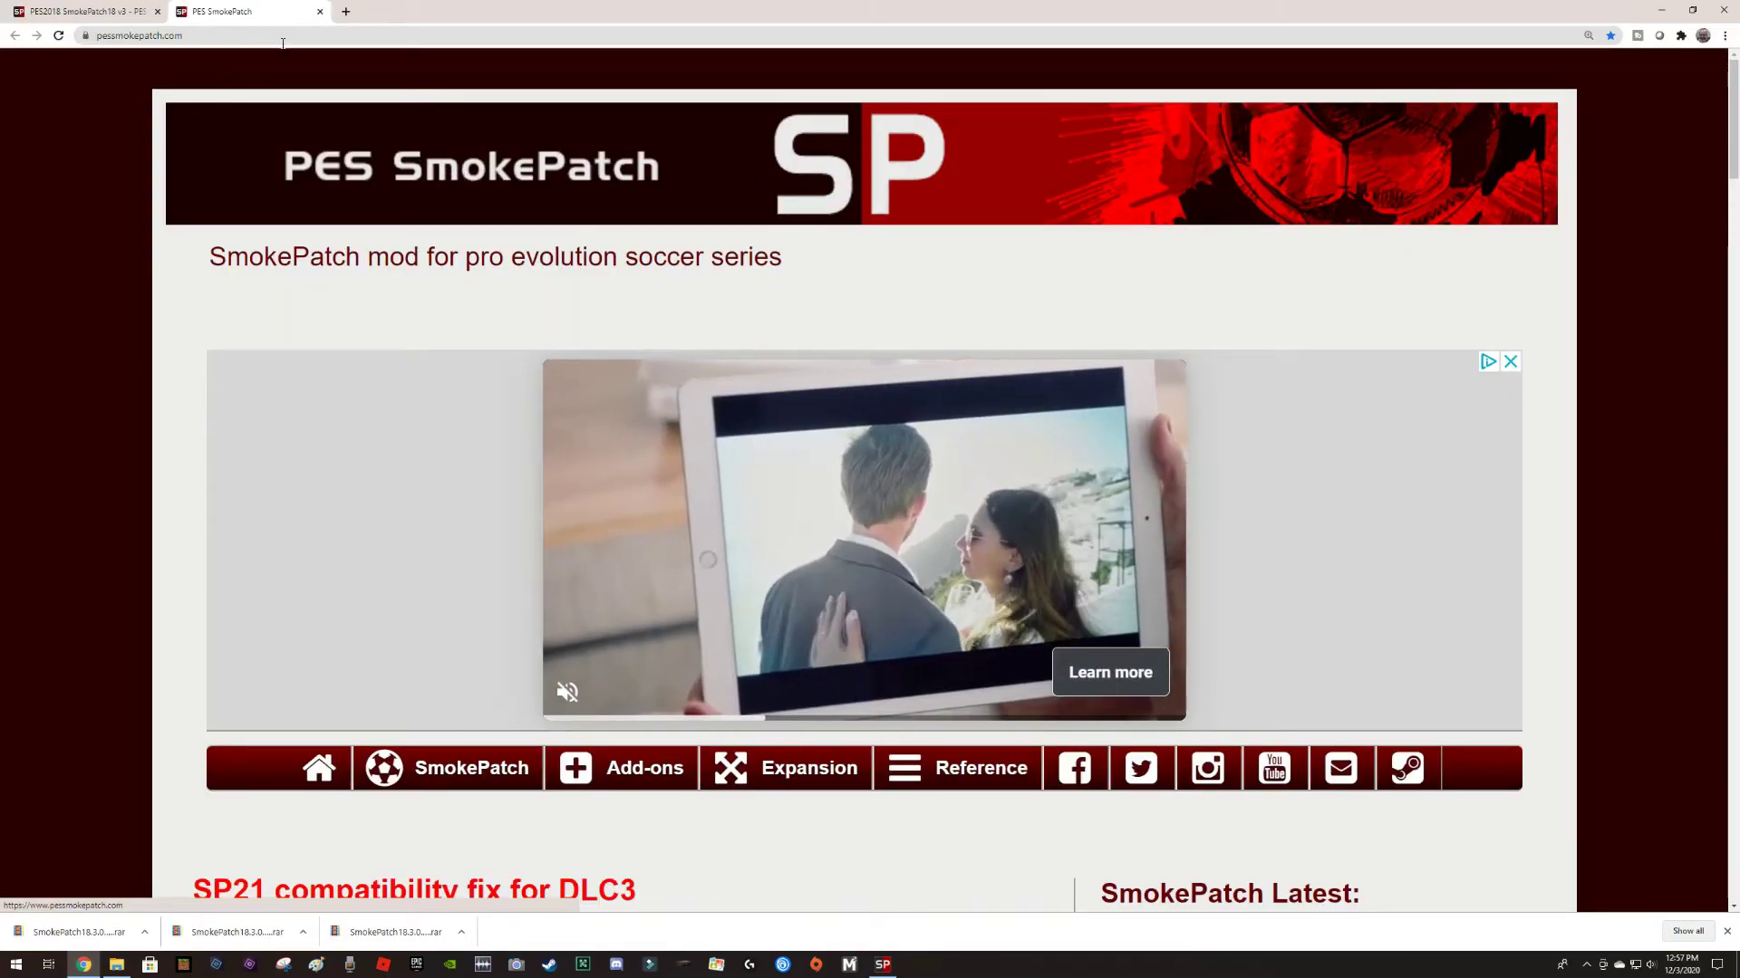
# Close the PES SmokePatch home page tab and minimize the browser window.
pyautogui.click(320, 12)
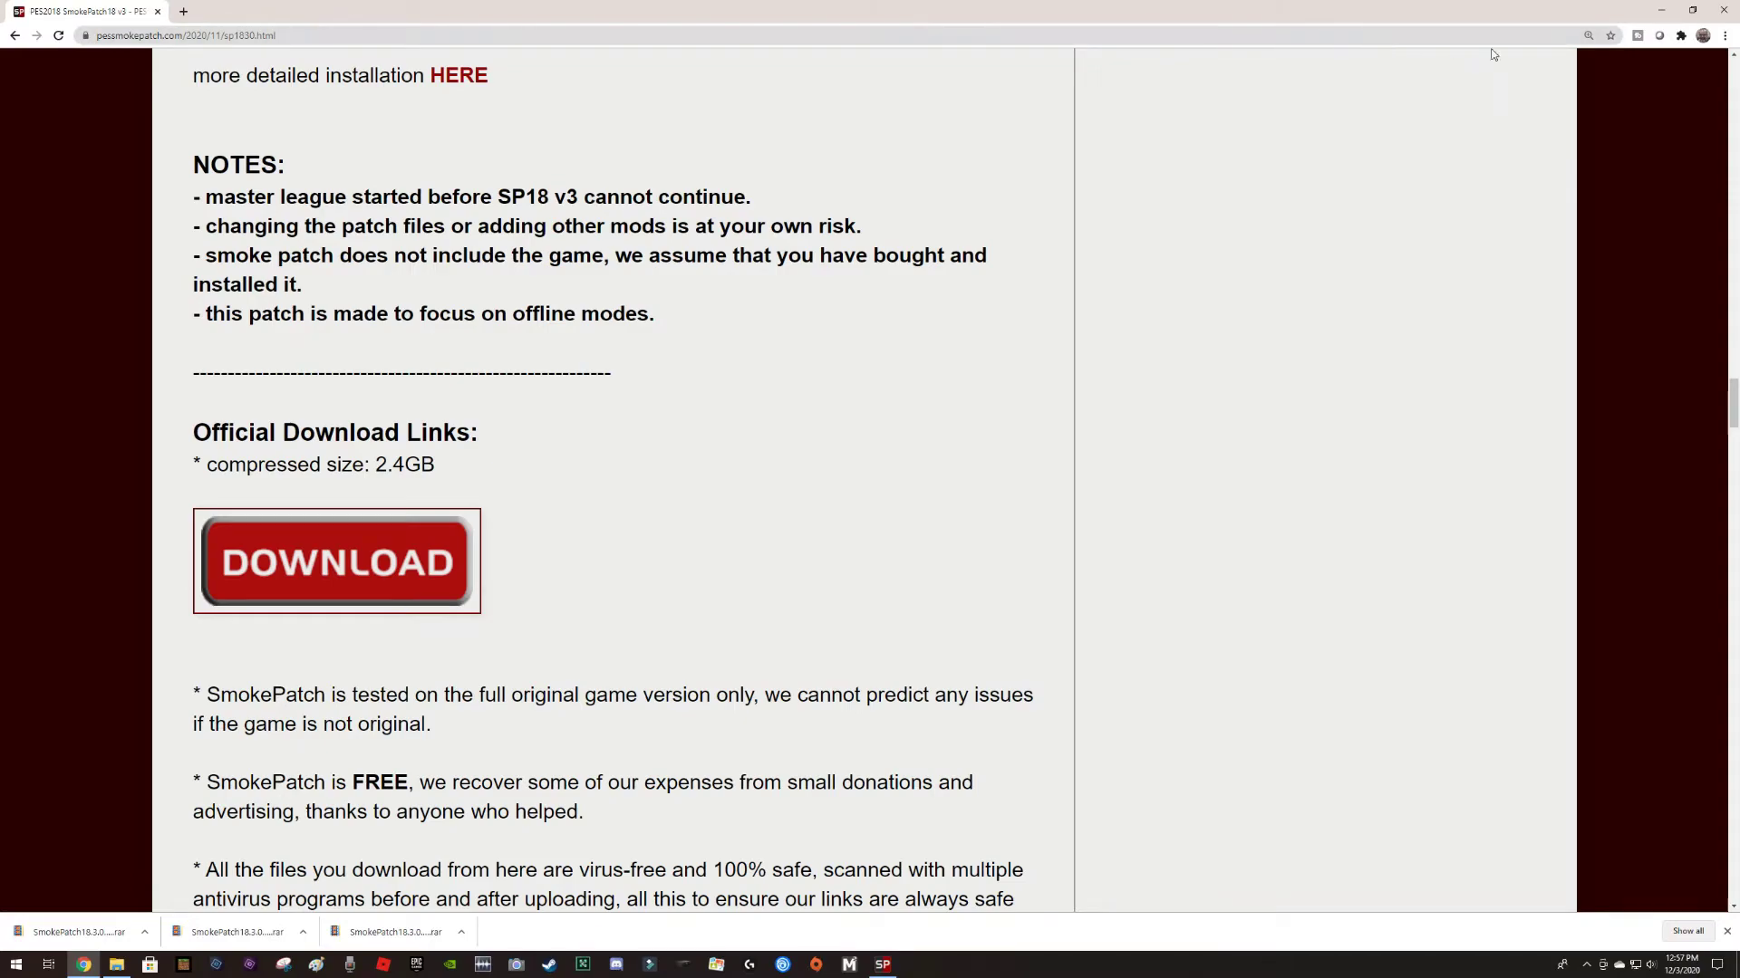
pyautogui.click(1670, 8)
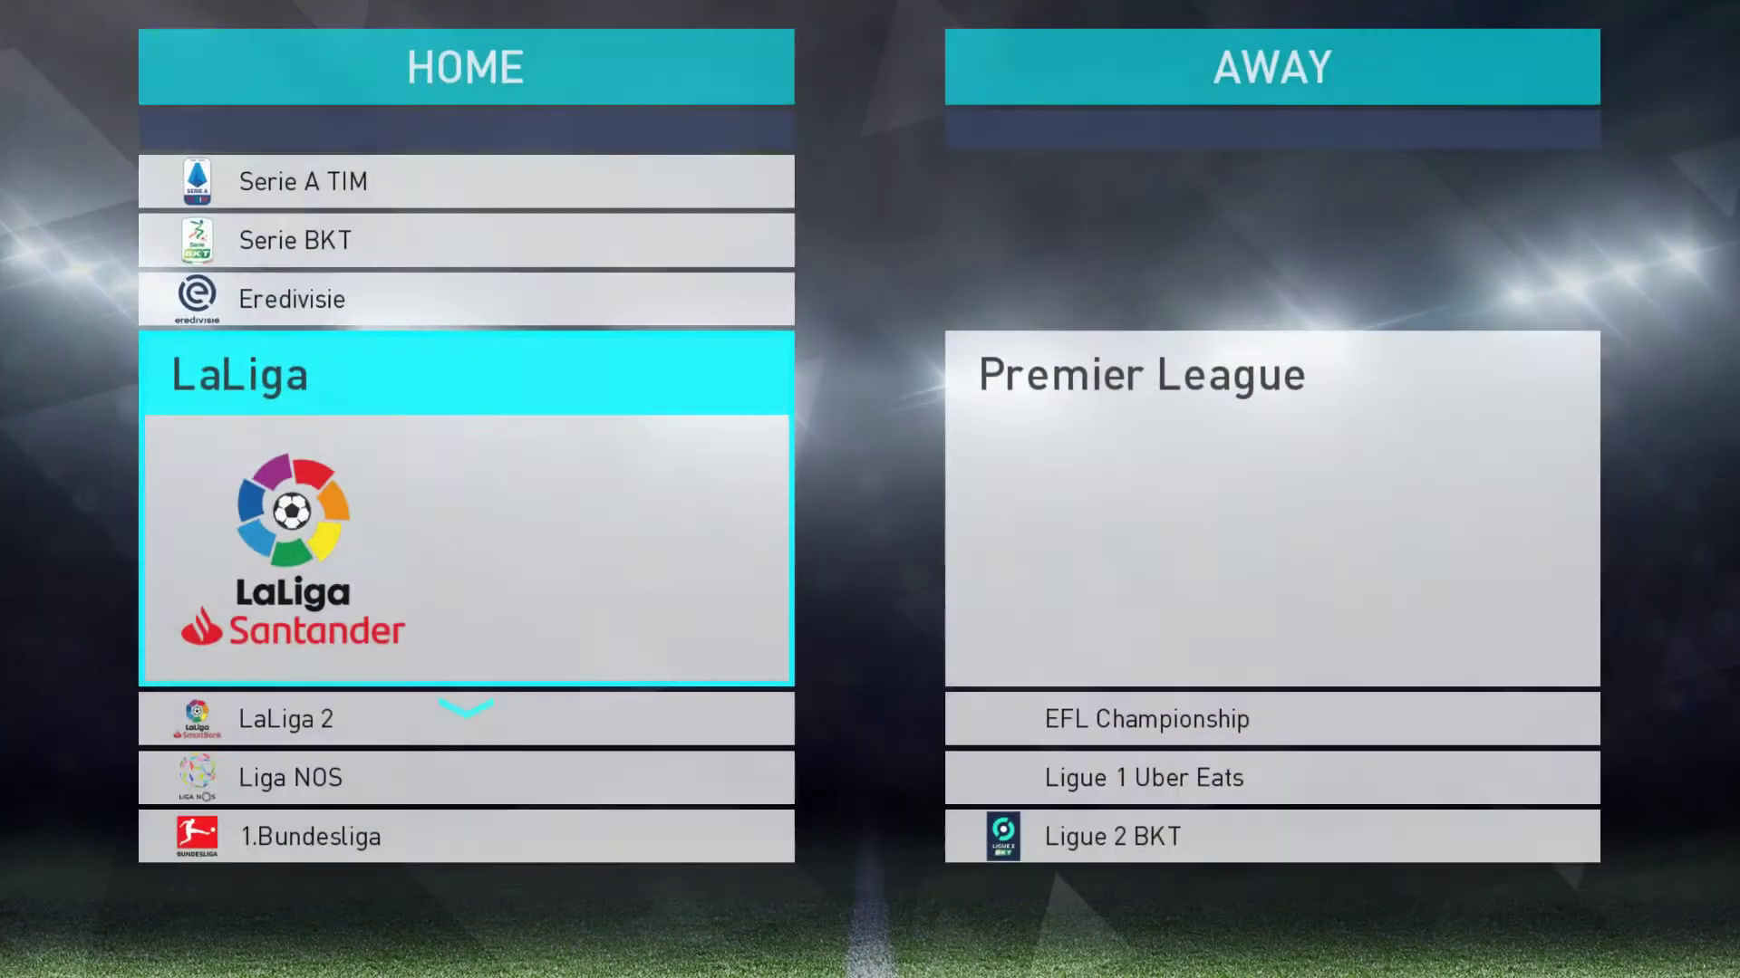
# Choose Bayern München from the 1.Bundesliga as the home team for the exhibition match.
pyautogui.press('Down')
pyautogui.press('Down')
pyautogui.press('Down')
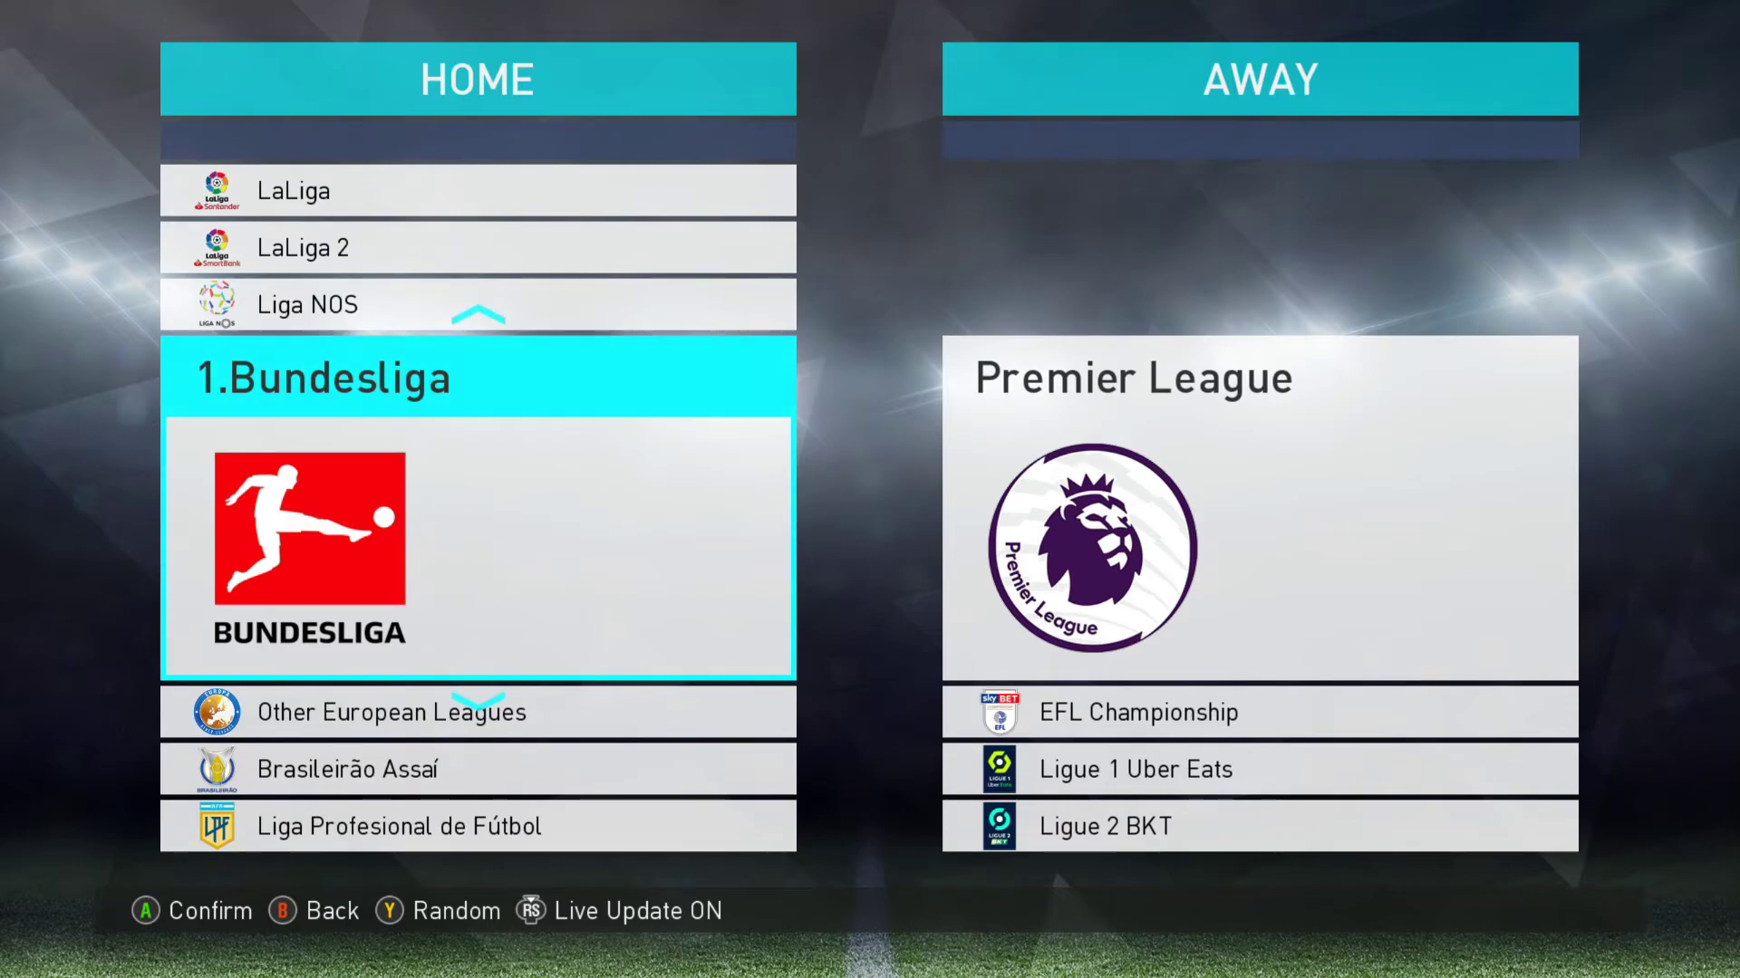
pyautogui.press('Return')
pyautogui.press('Down')
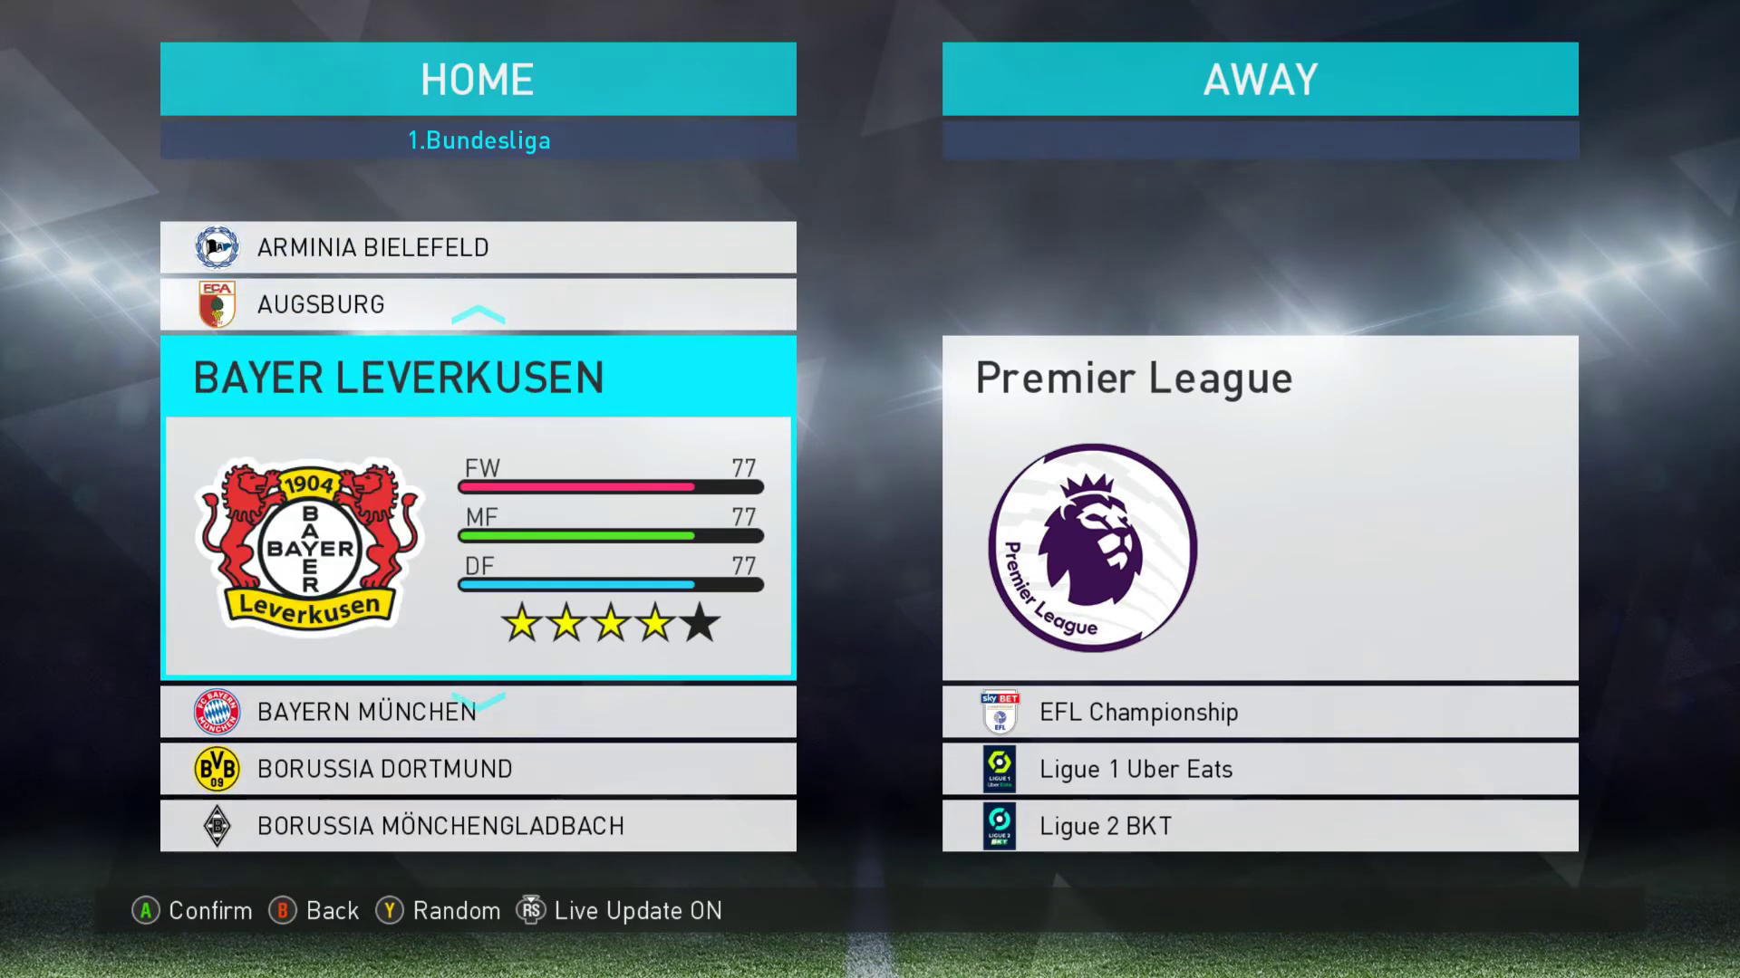
pyautogui.press('Down')
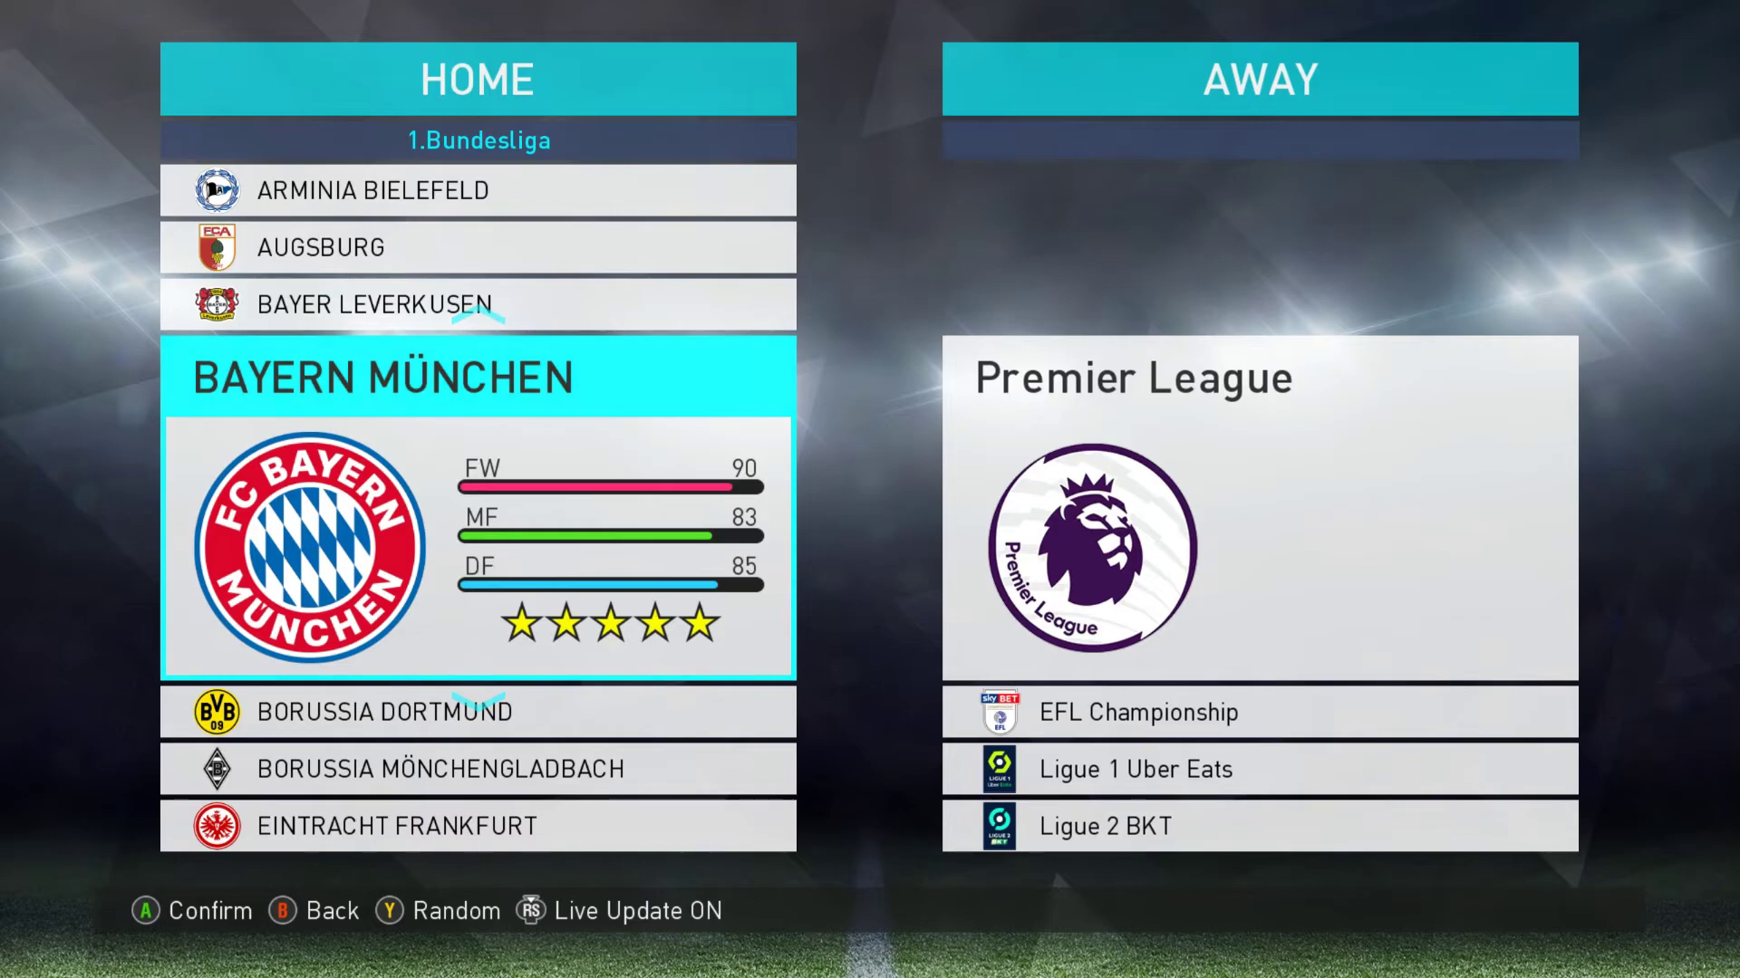
pyautogui.press('Return')
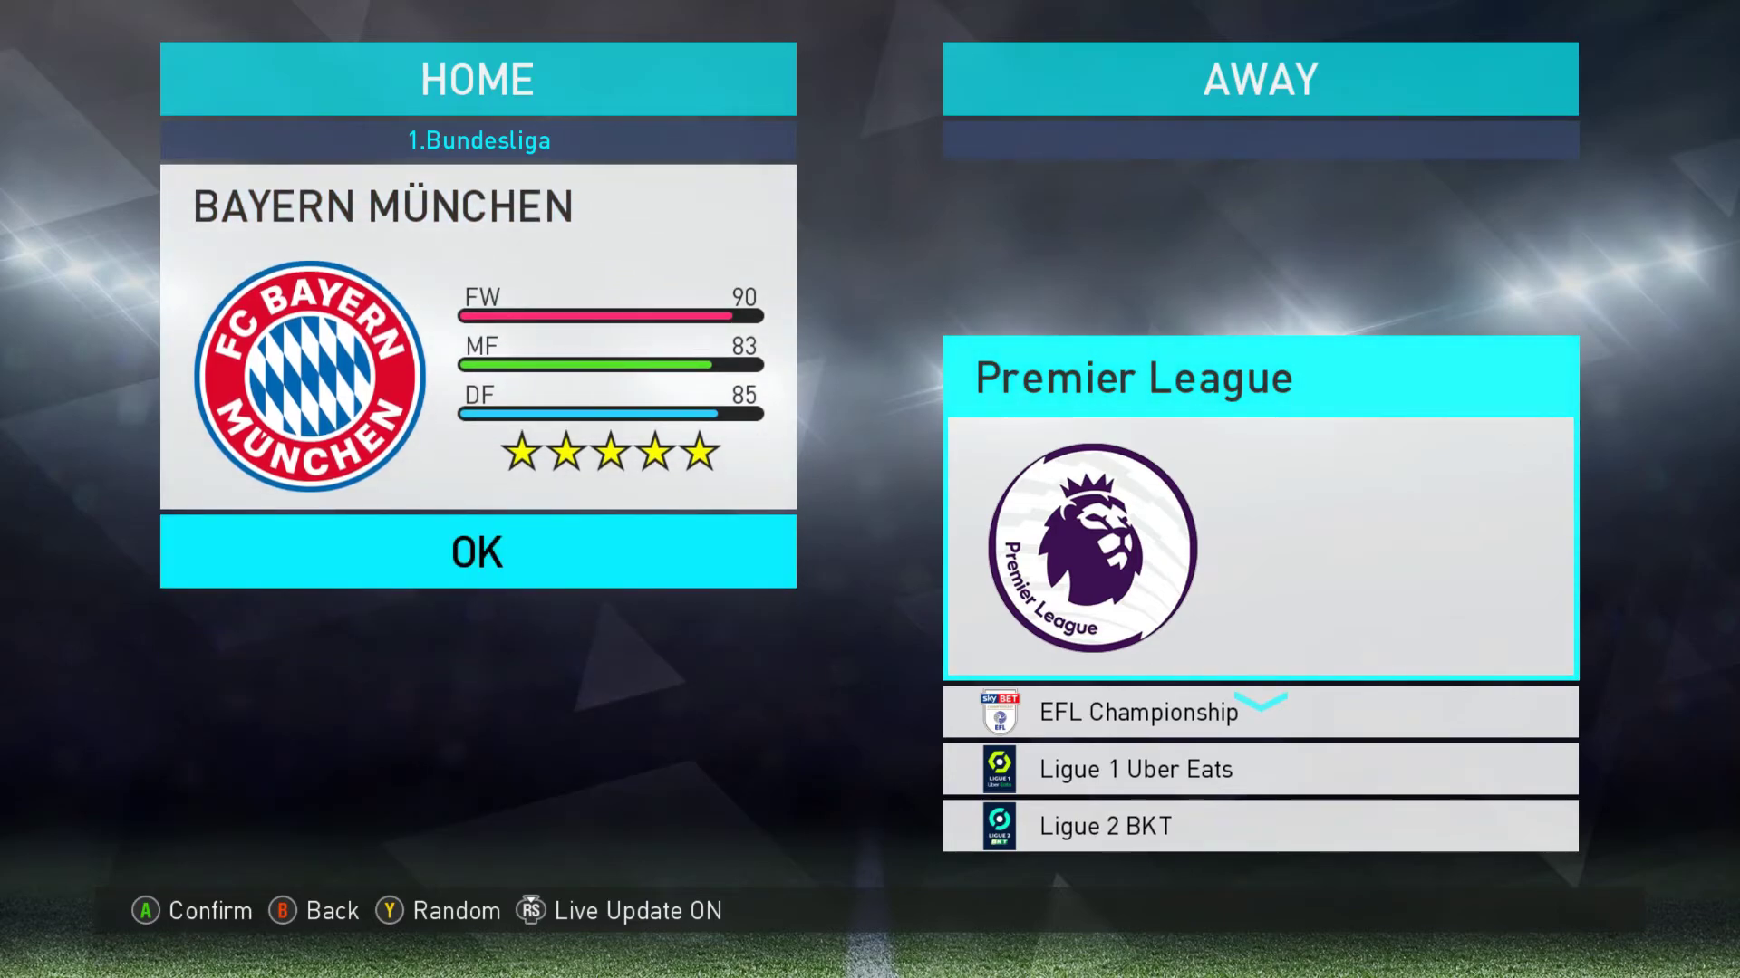
# Choose Chelsea from the Premier League as the away team and proceed to the match setup.
pyautogui.press('Return')
pyautogui.press('Down')
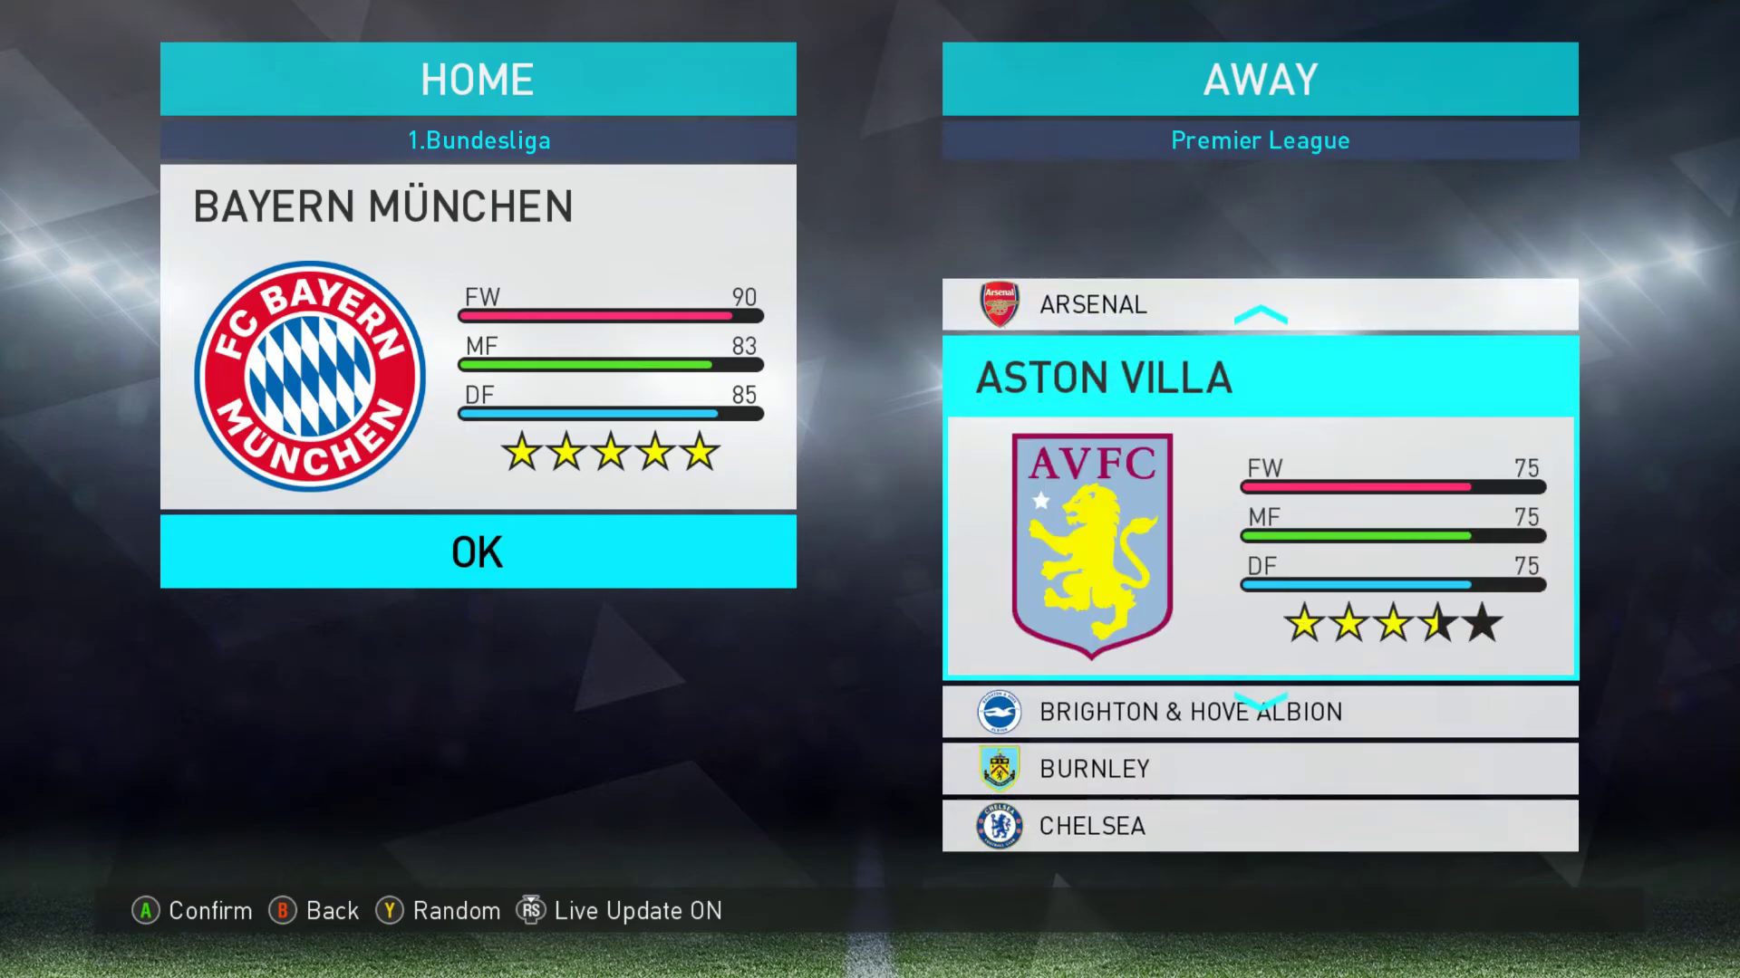
pyautogui.press('Down')
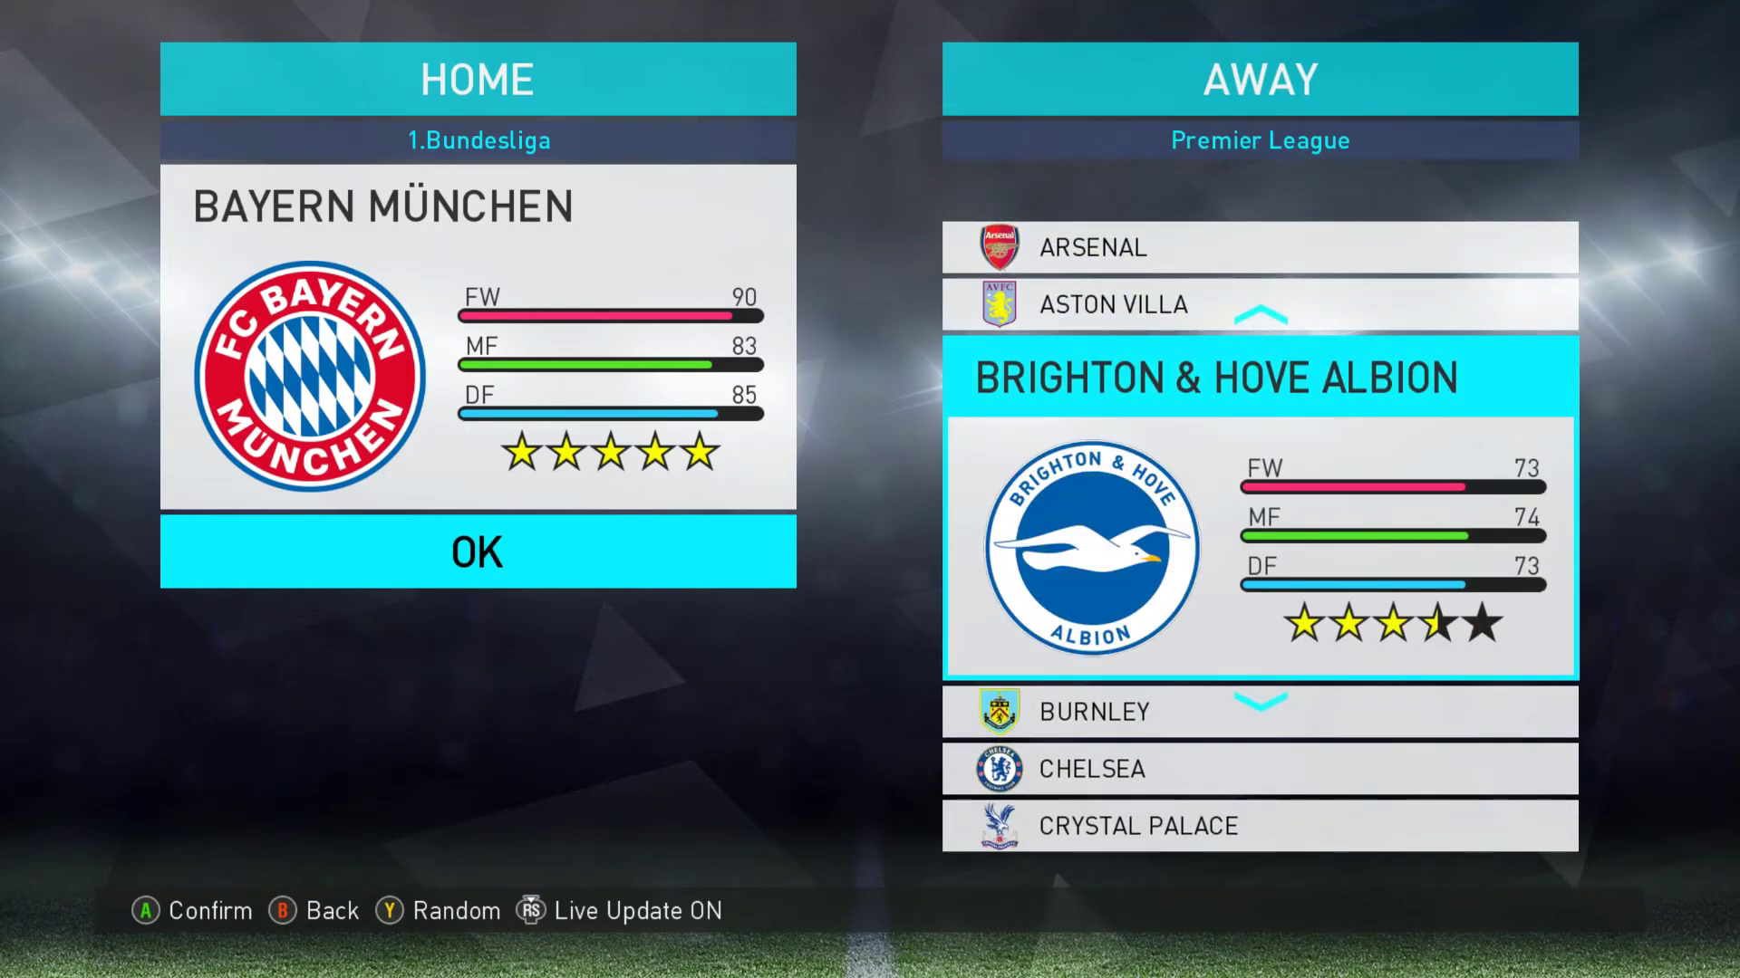
pyautogui.press('Down')
pyautogui.press('Down')
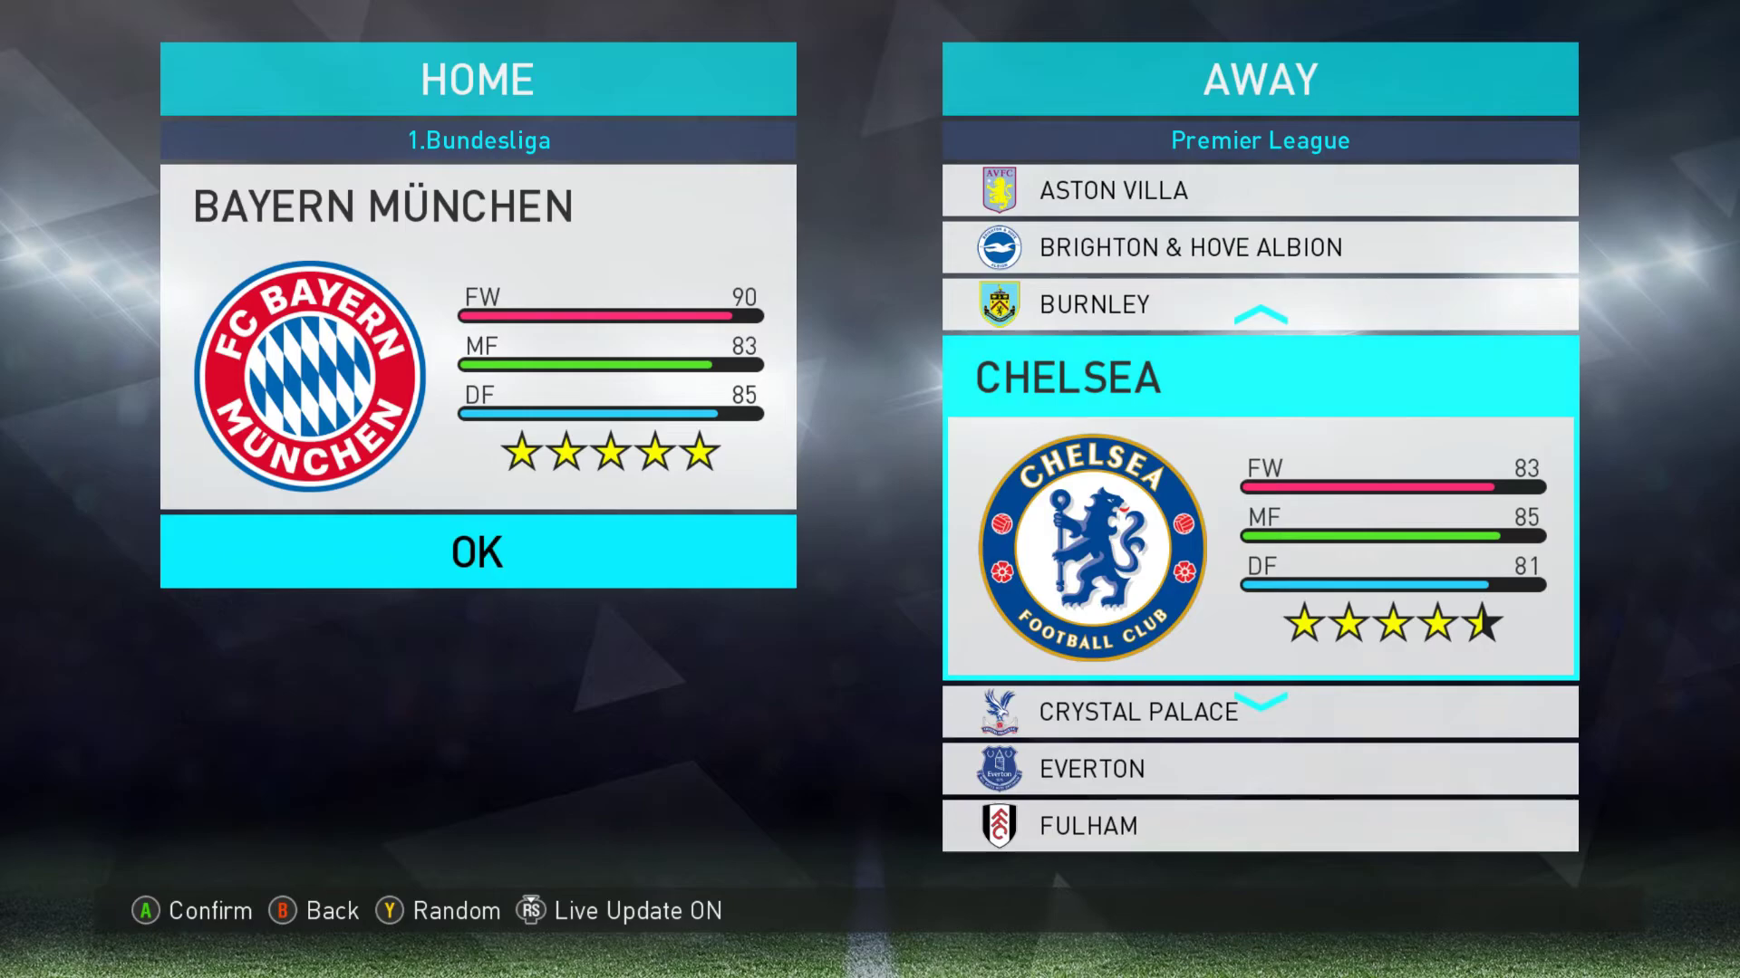
pyautogui.press('Return')
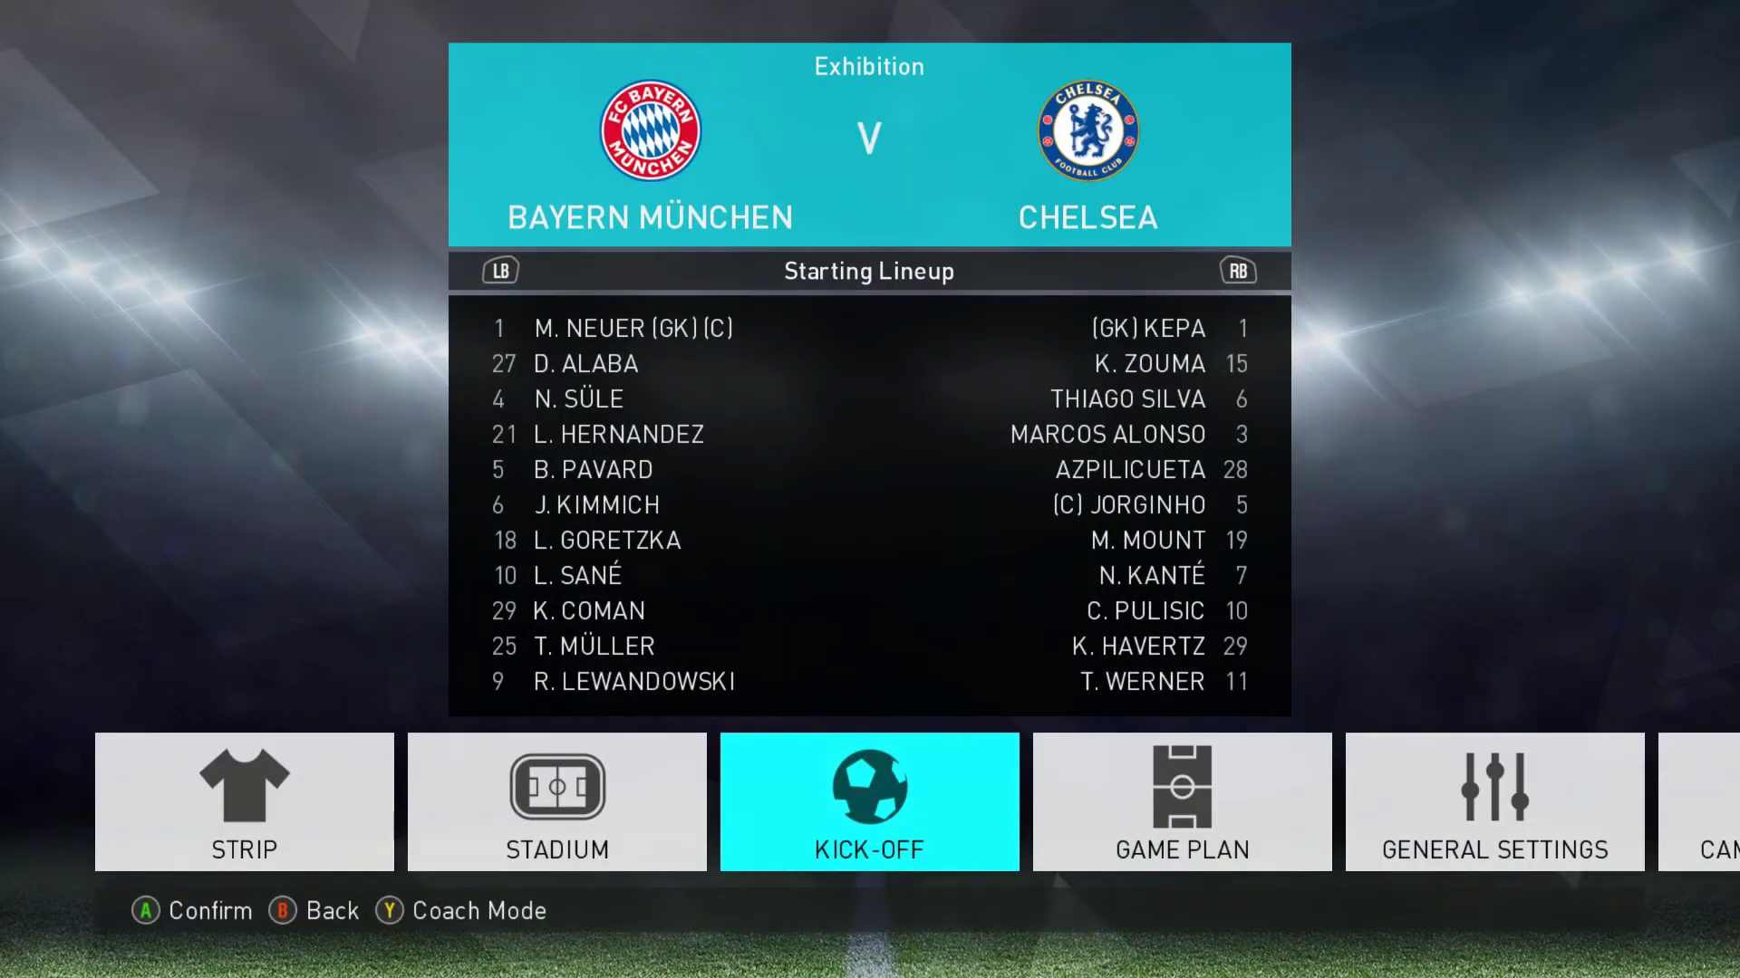
# Review the match's stadium settings and return to the match setup.
pyautogui.press('Left')
pyautogui.press('Return')
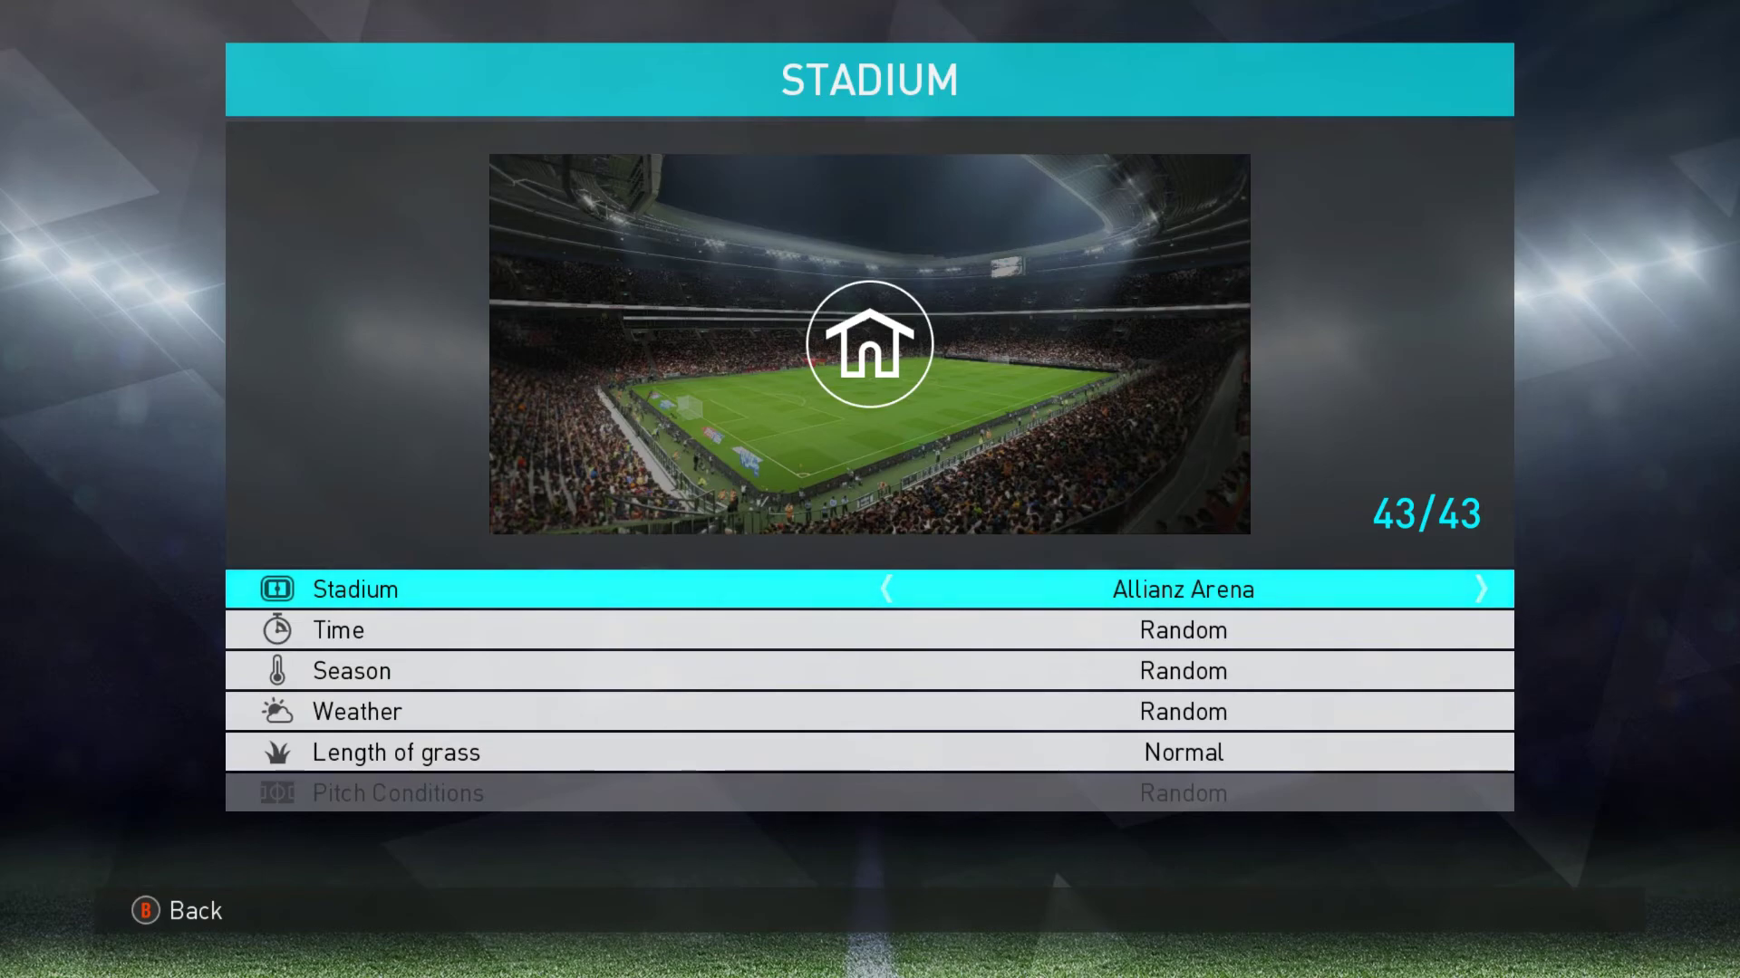
pyautogui.press('Escape')
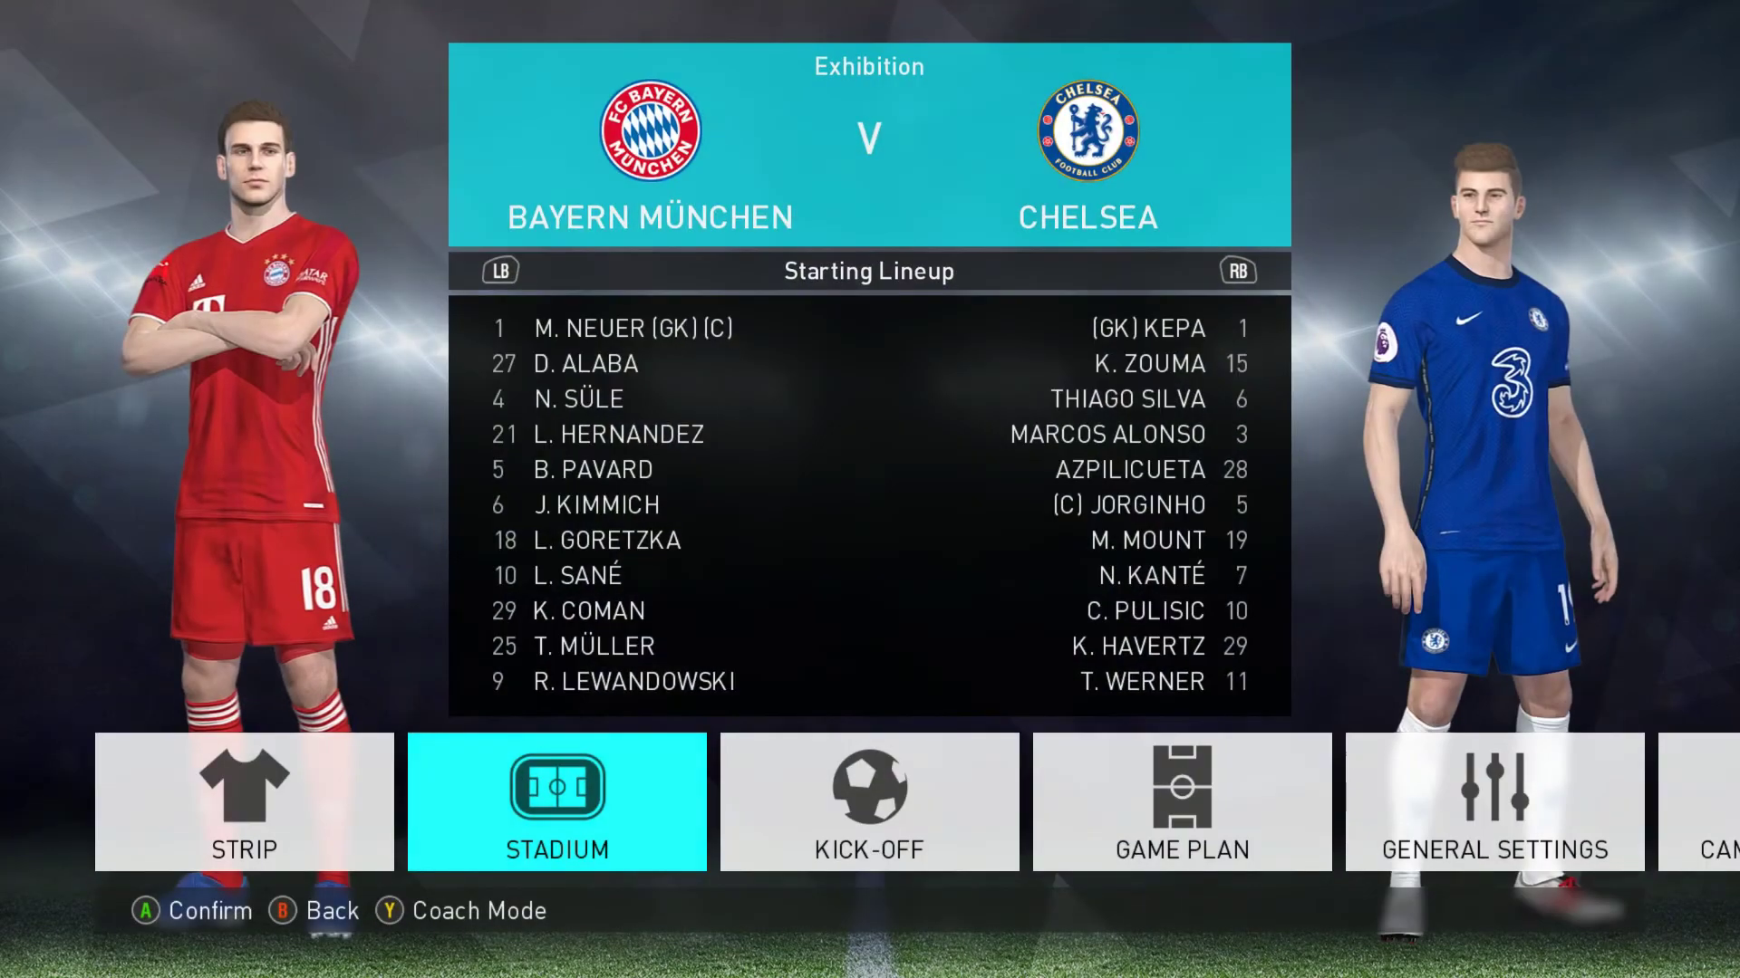
# Preview each of Bayern München's strips in the strip settings, ending on the red strip 1/3.
pyautogui.press('Left')
pyautogui.press('Return')
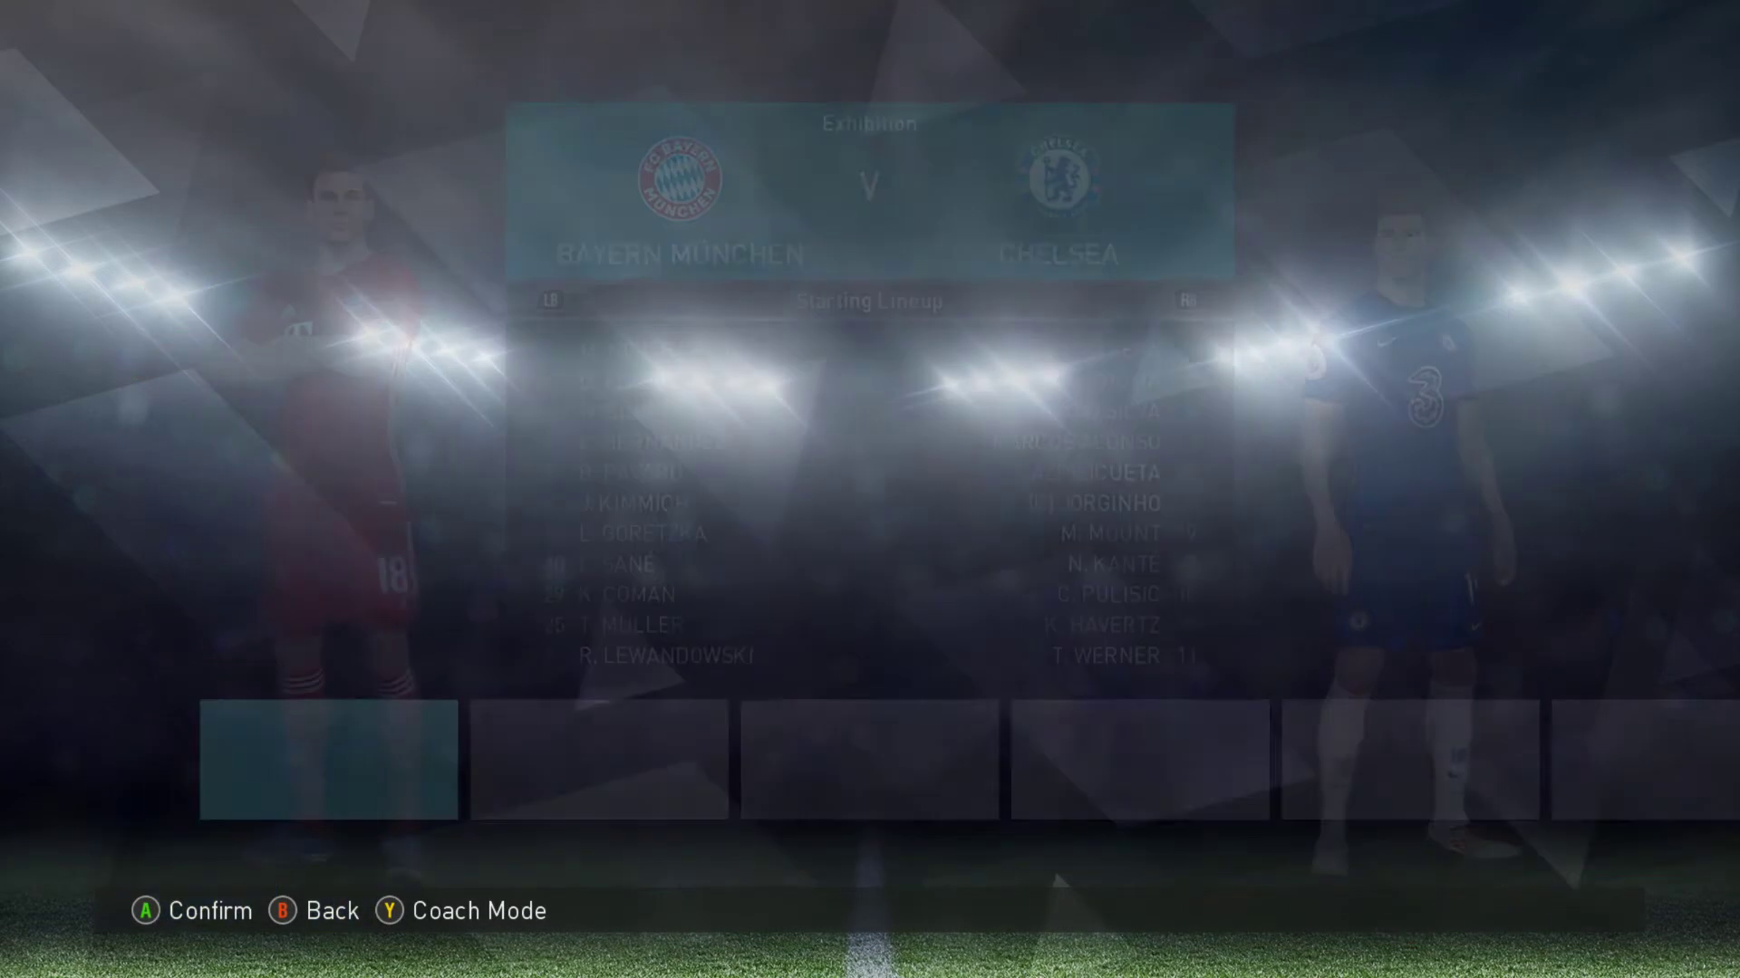
pyautogui.press('Left')
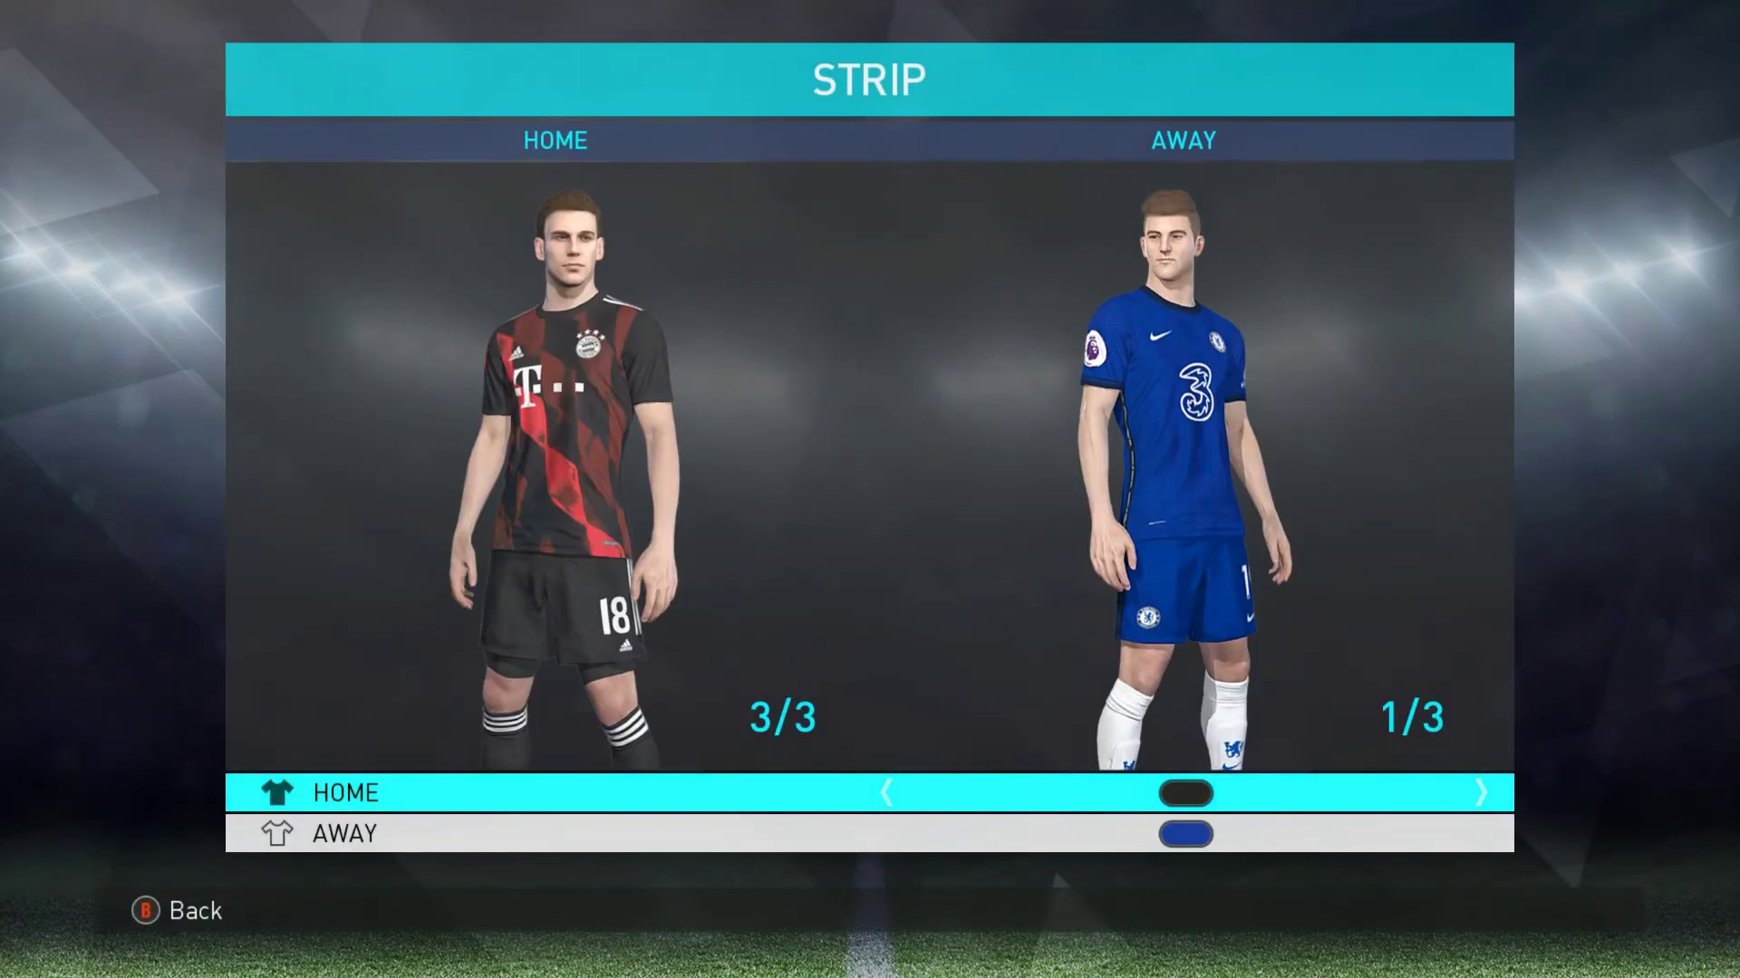
pyautogui.press('Left')
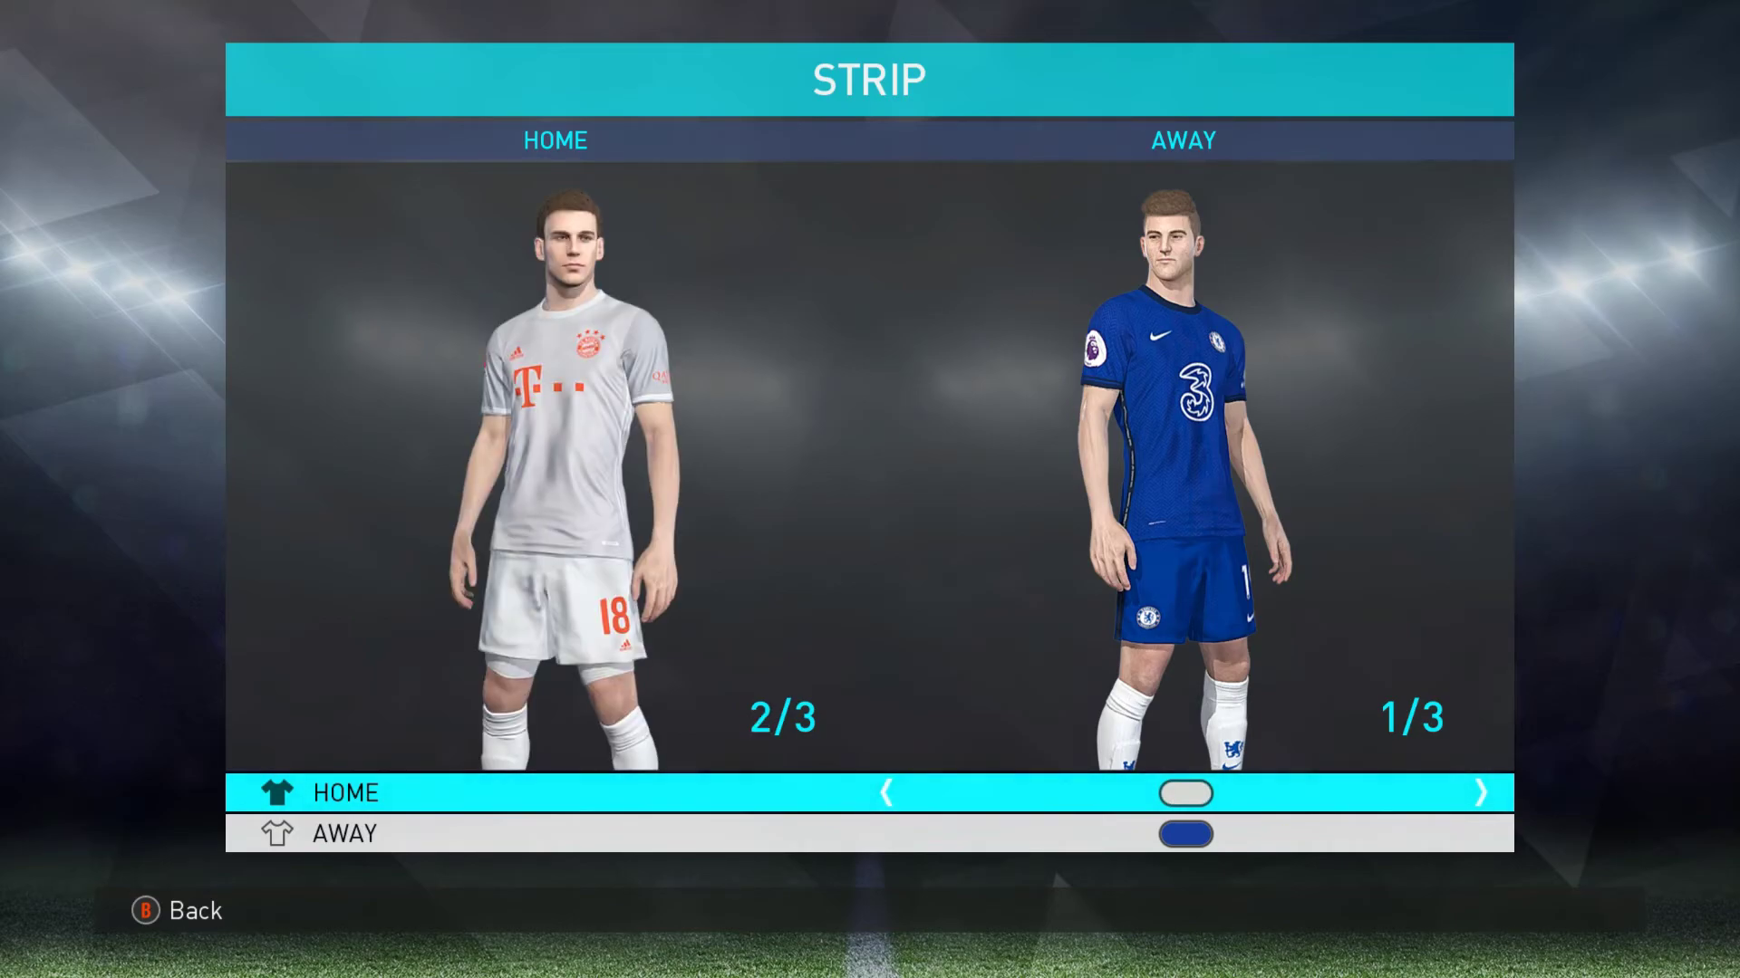
pyautogui.press('Left')
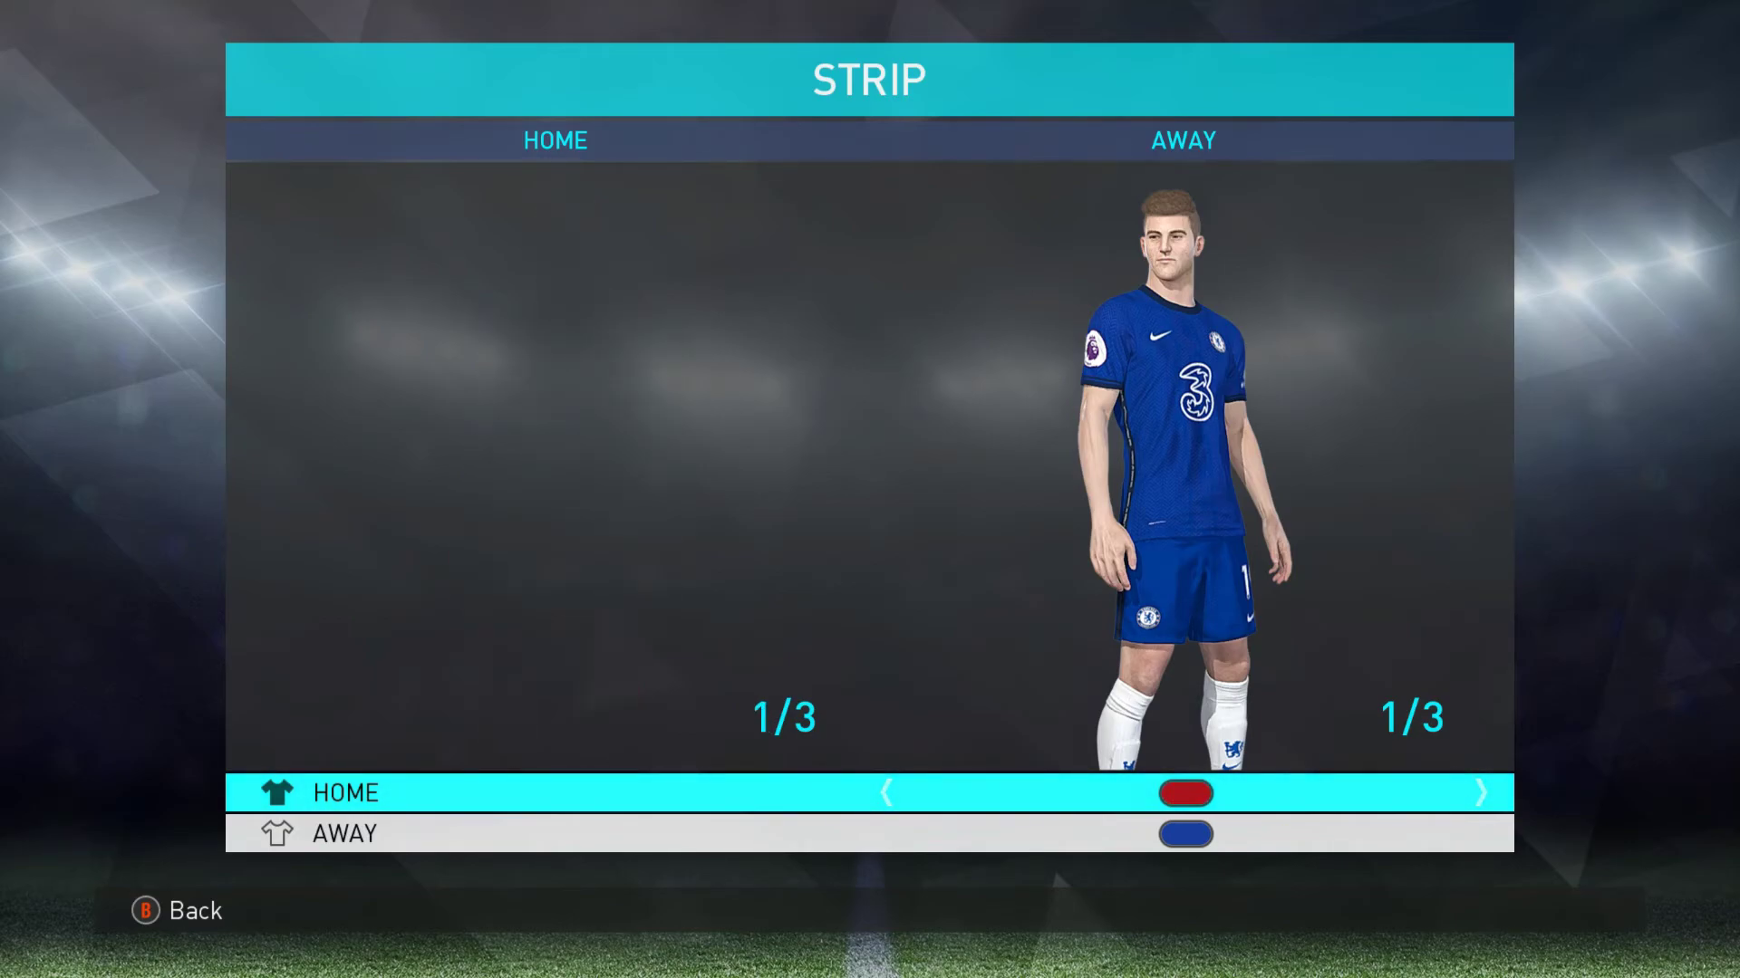
# Look through Chelsea's strips, select the light blue strip 2/3 for the away team, and leave the strip settings.
pyautogui.press('Down')
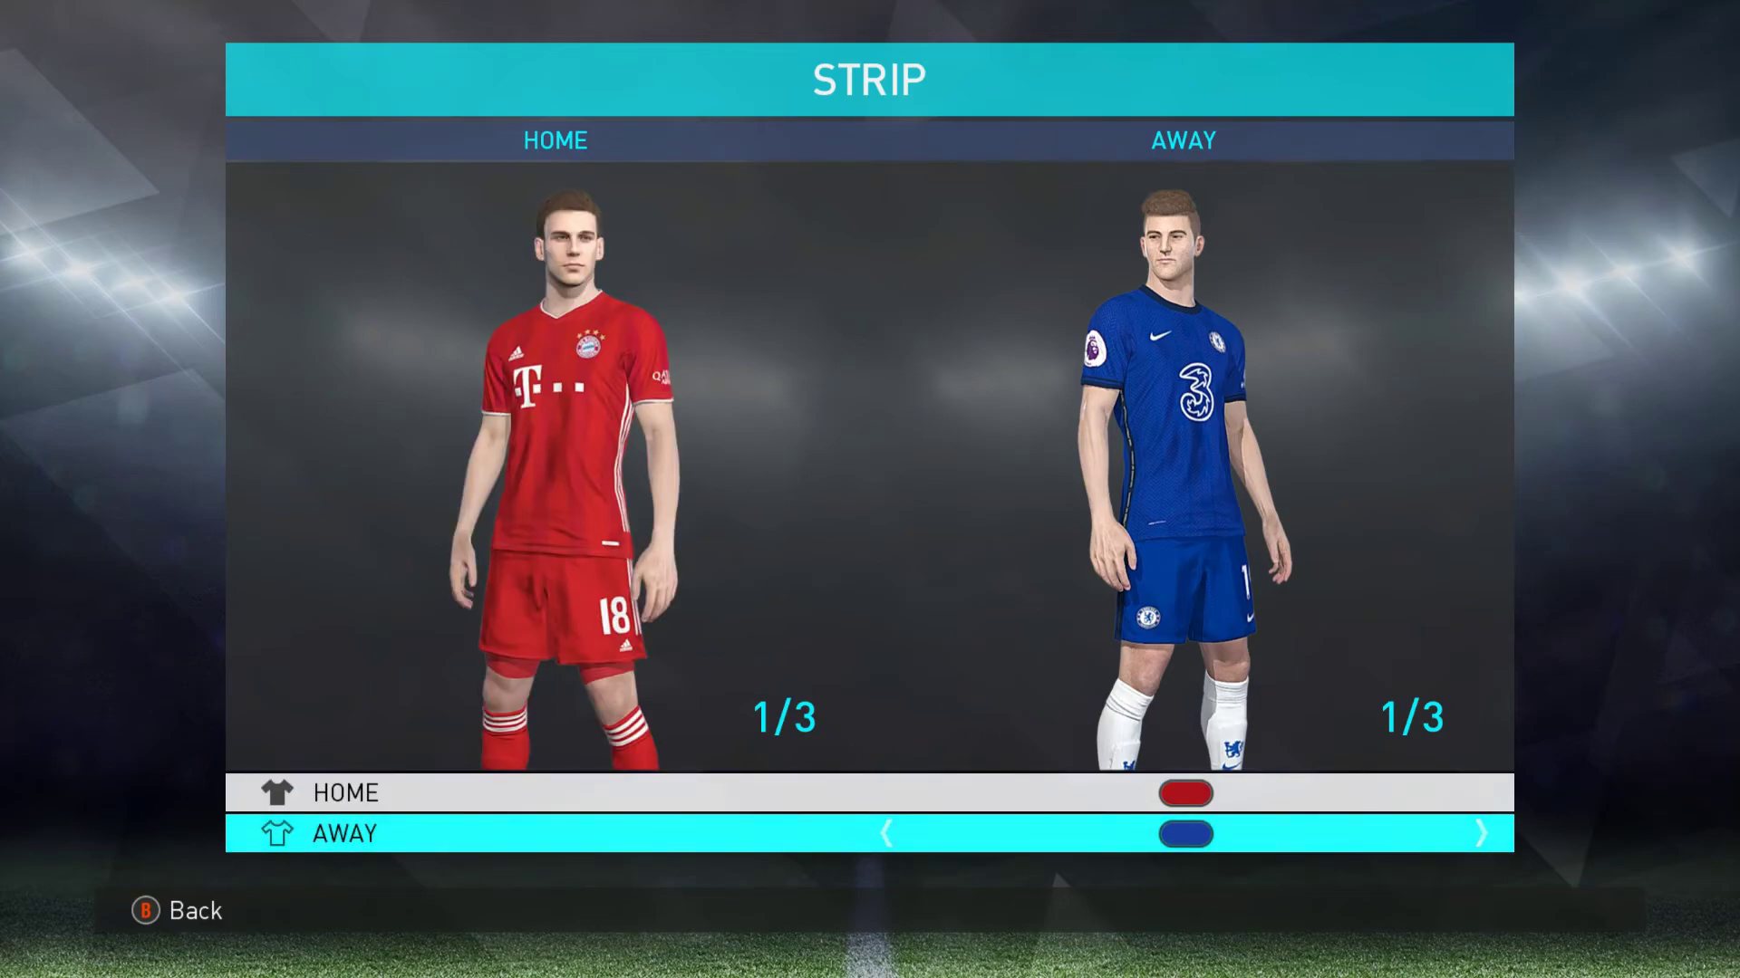
pyautogui.press('Left')
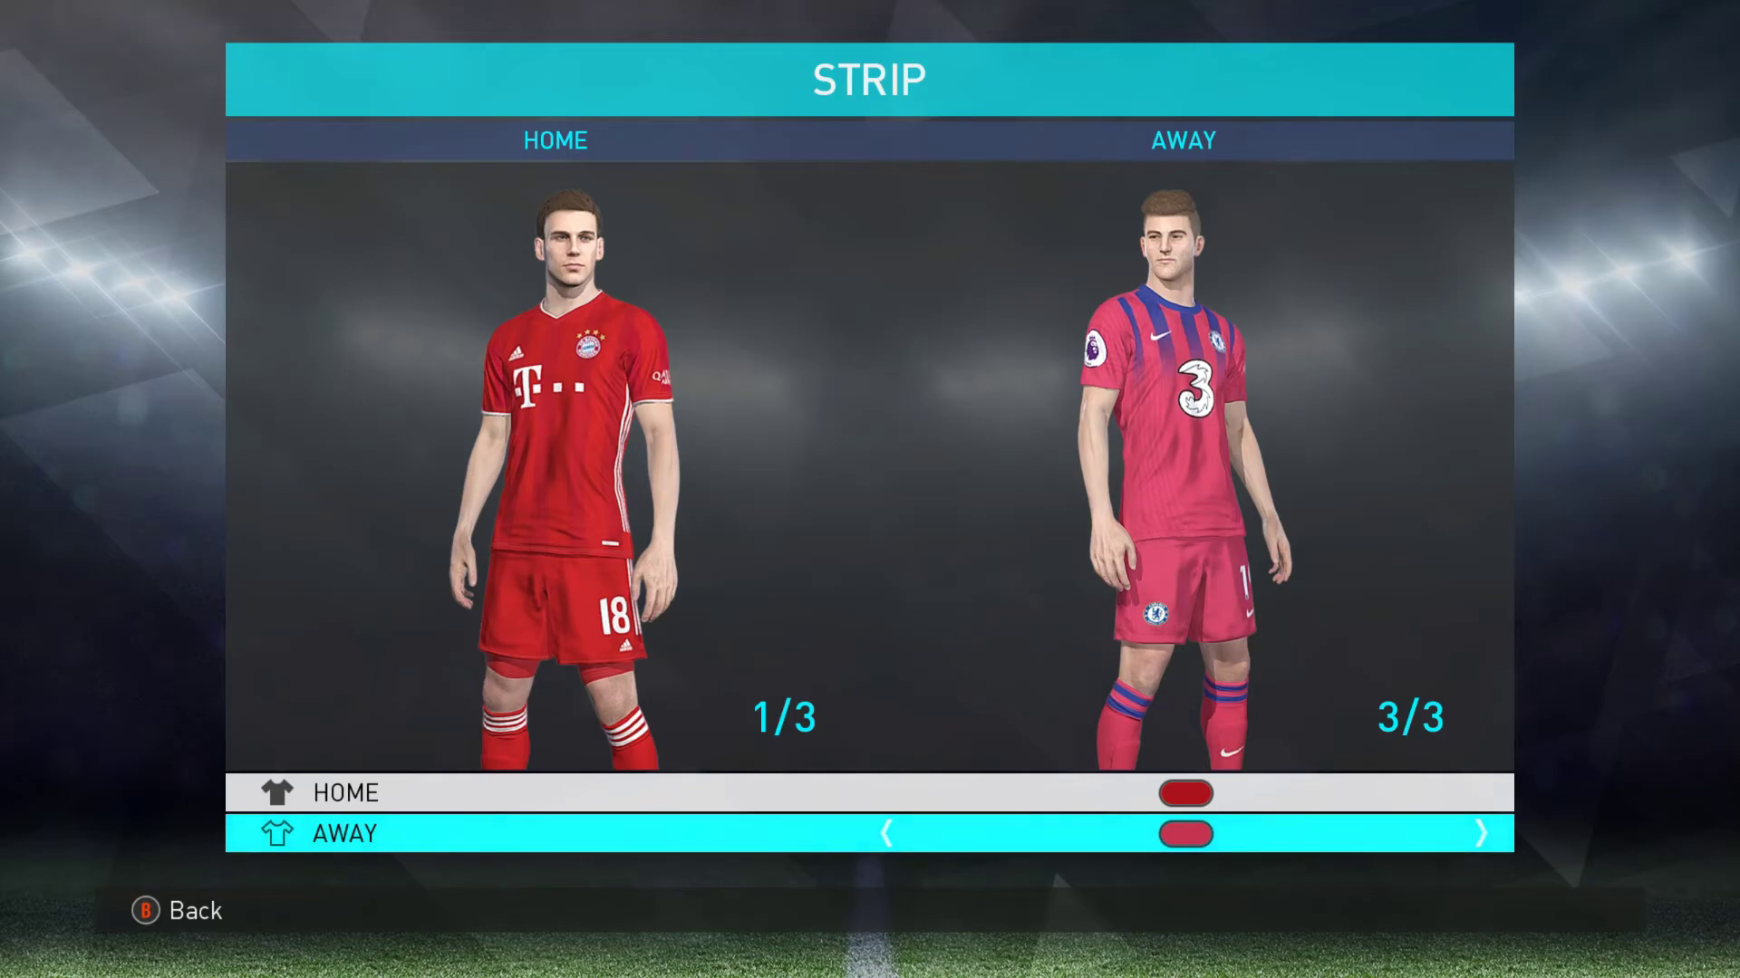
pyautogui.press('Left')
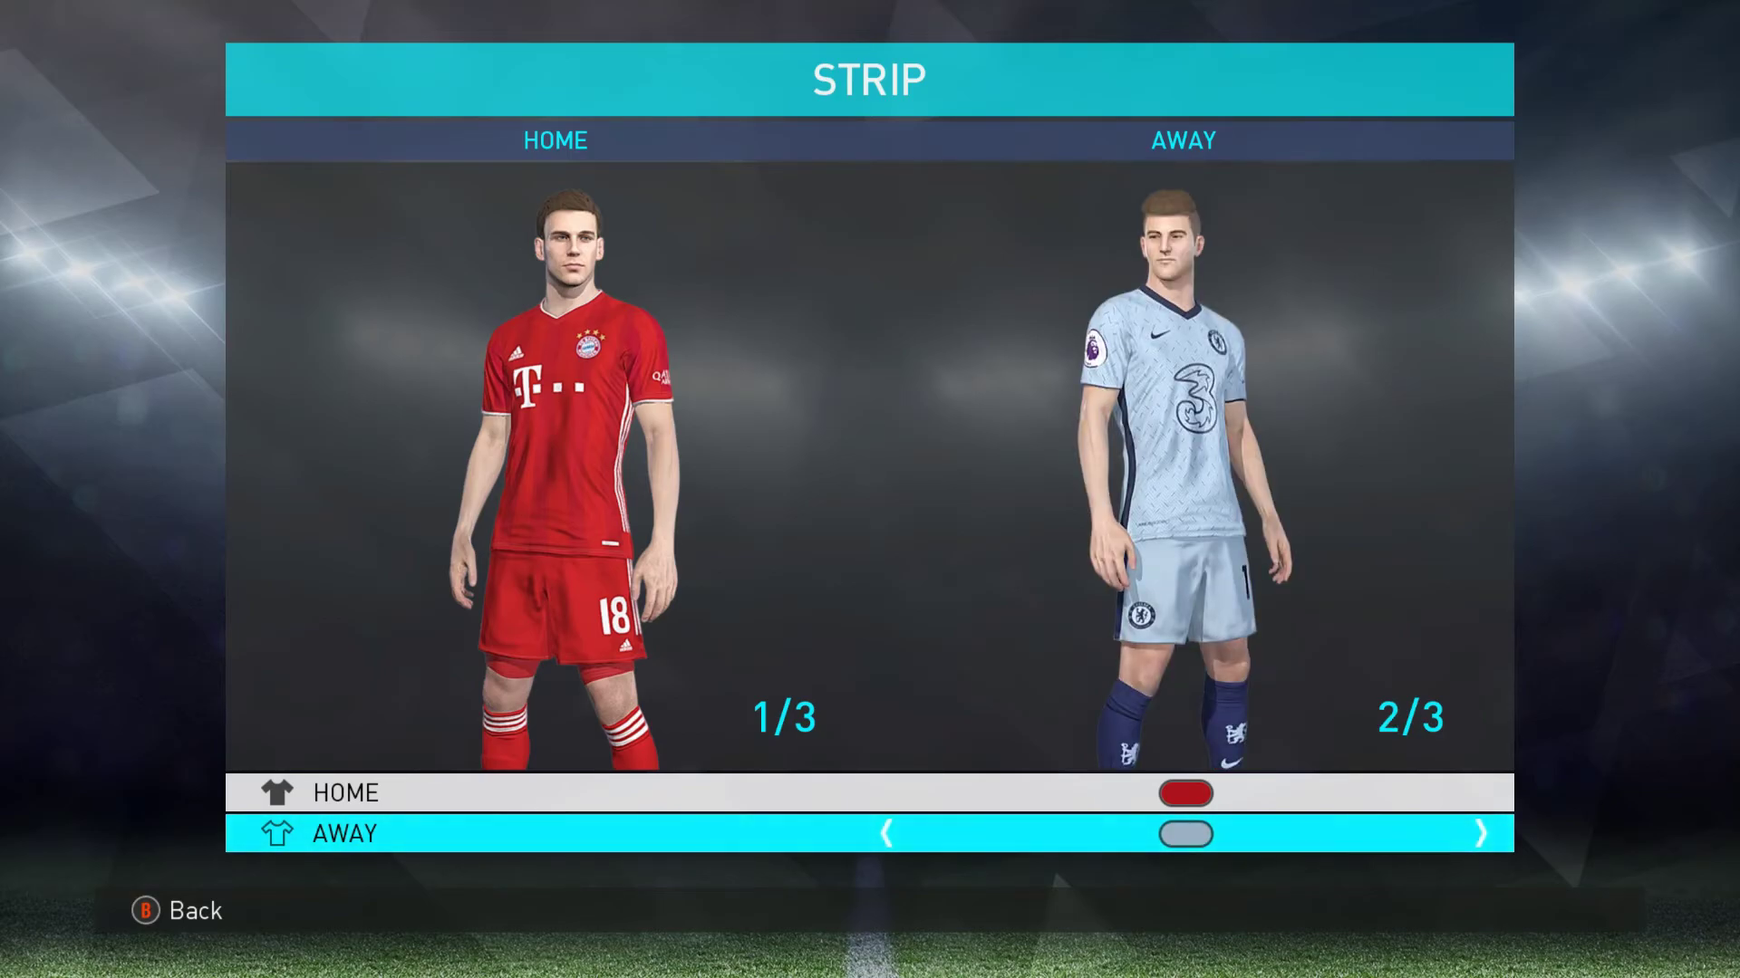
pyautogui.press('Left')
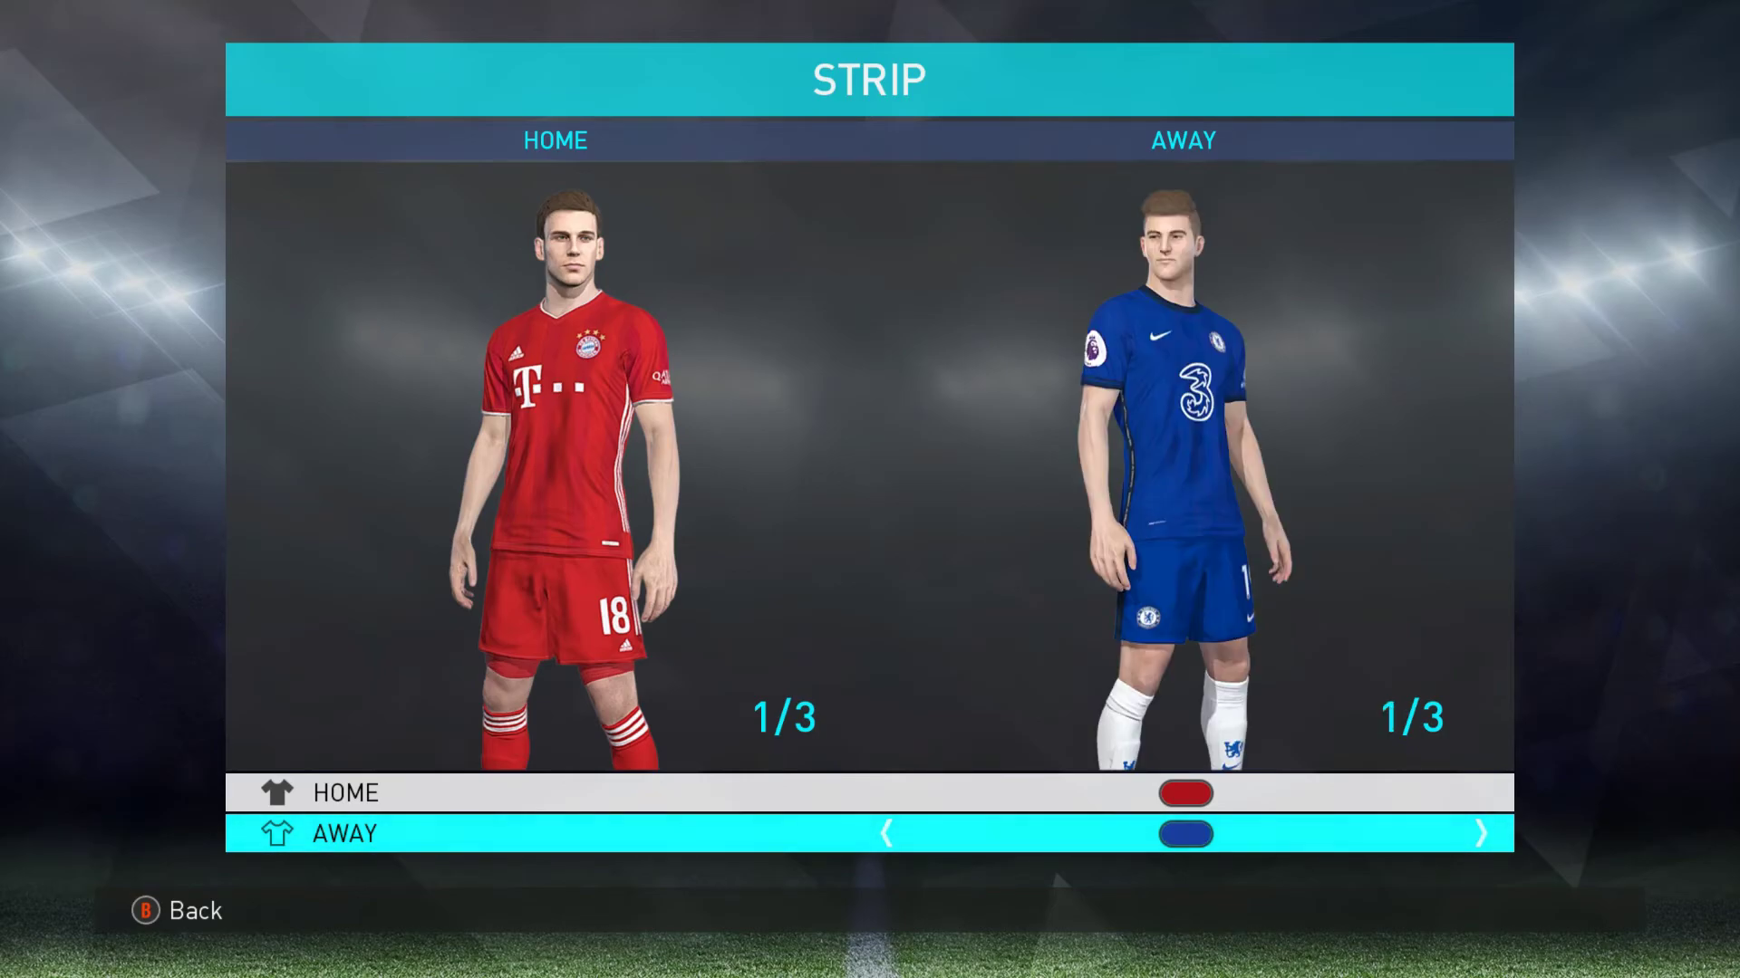
pyautogui.press('Left')
pyautogui.press('Left')
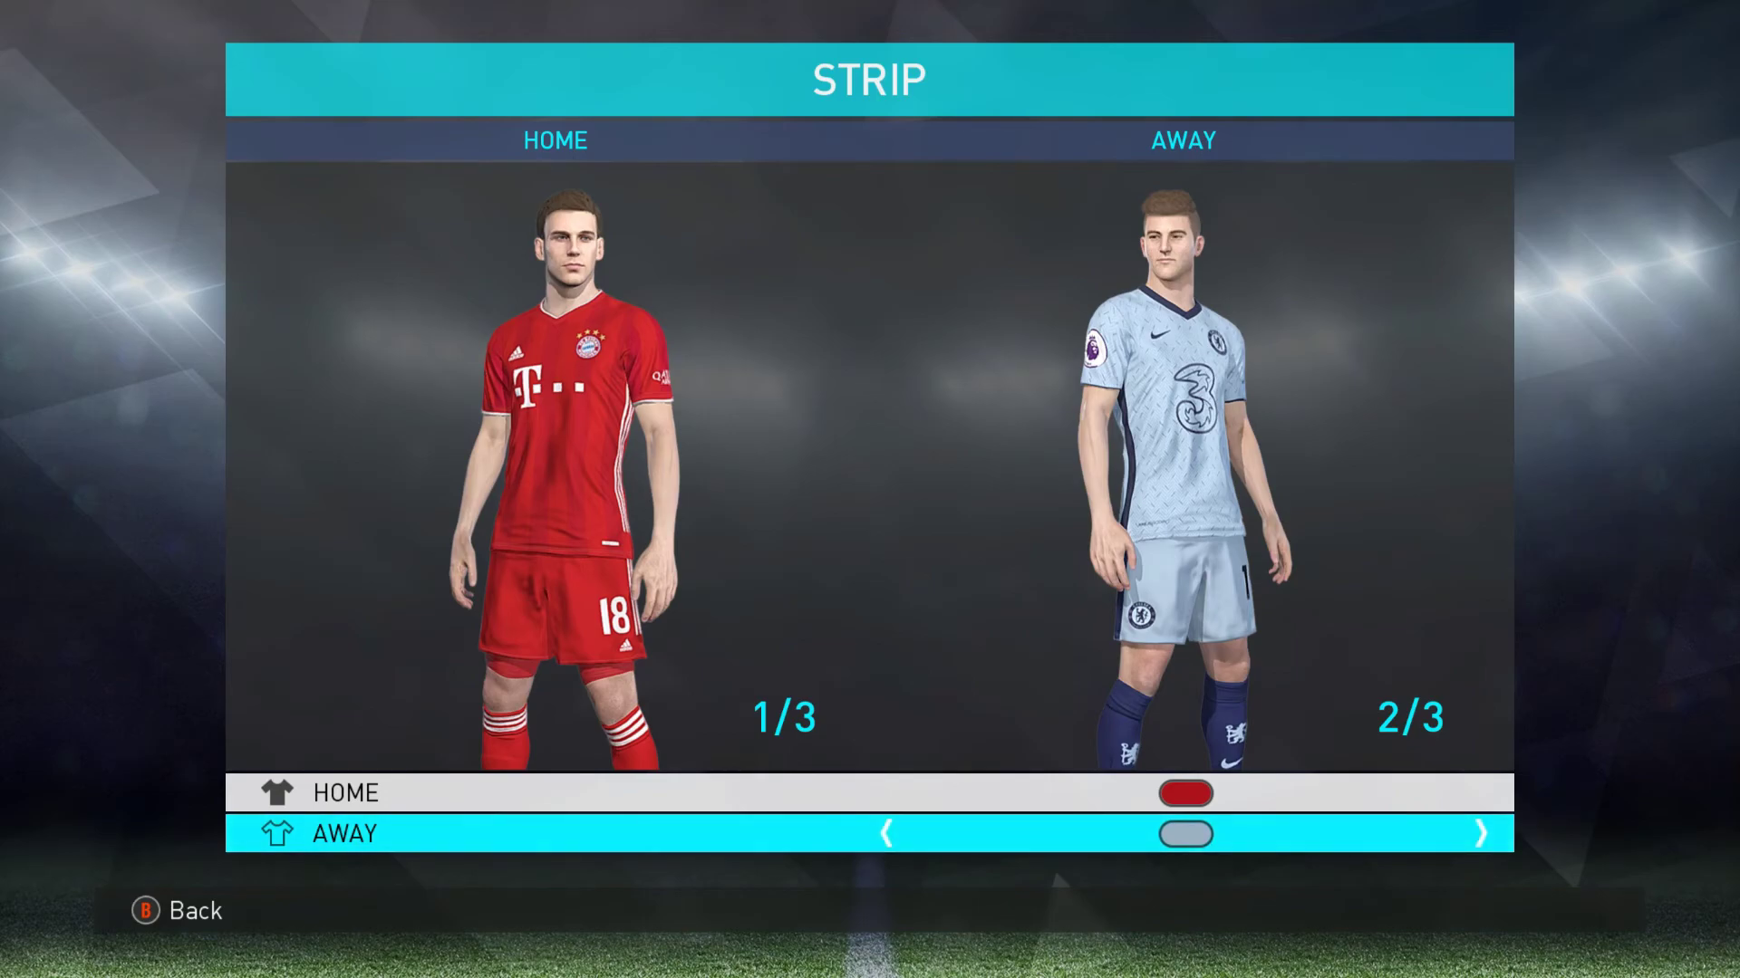
pyautogui.press('Escape')
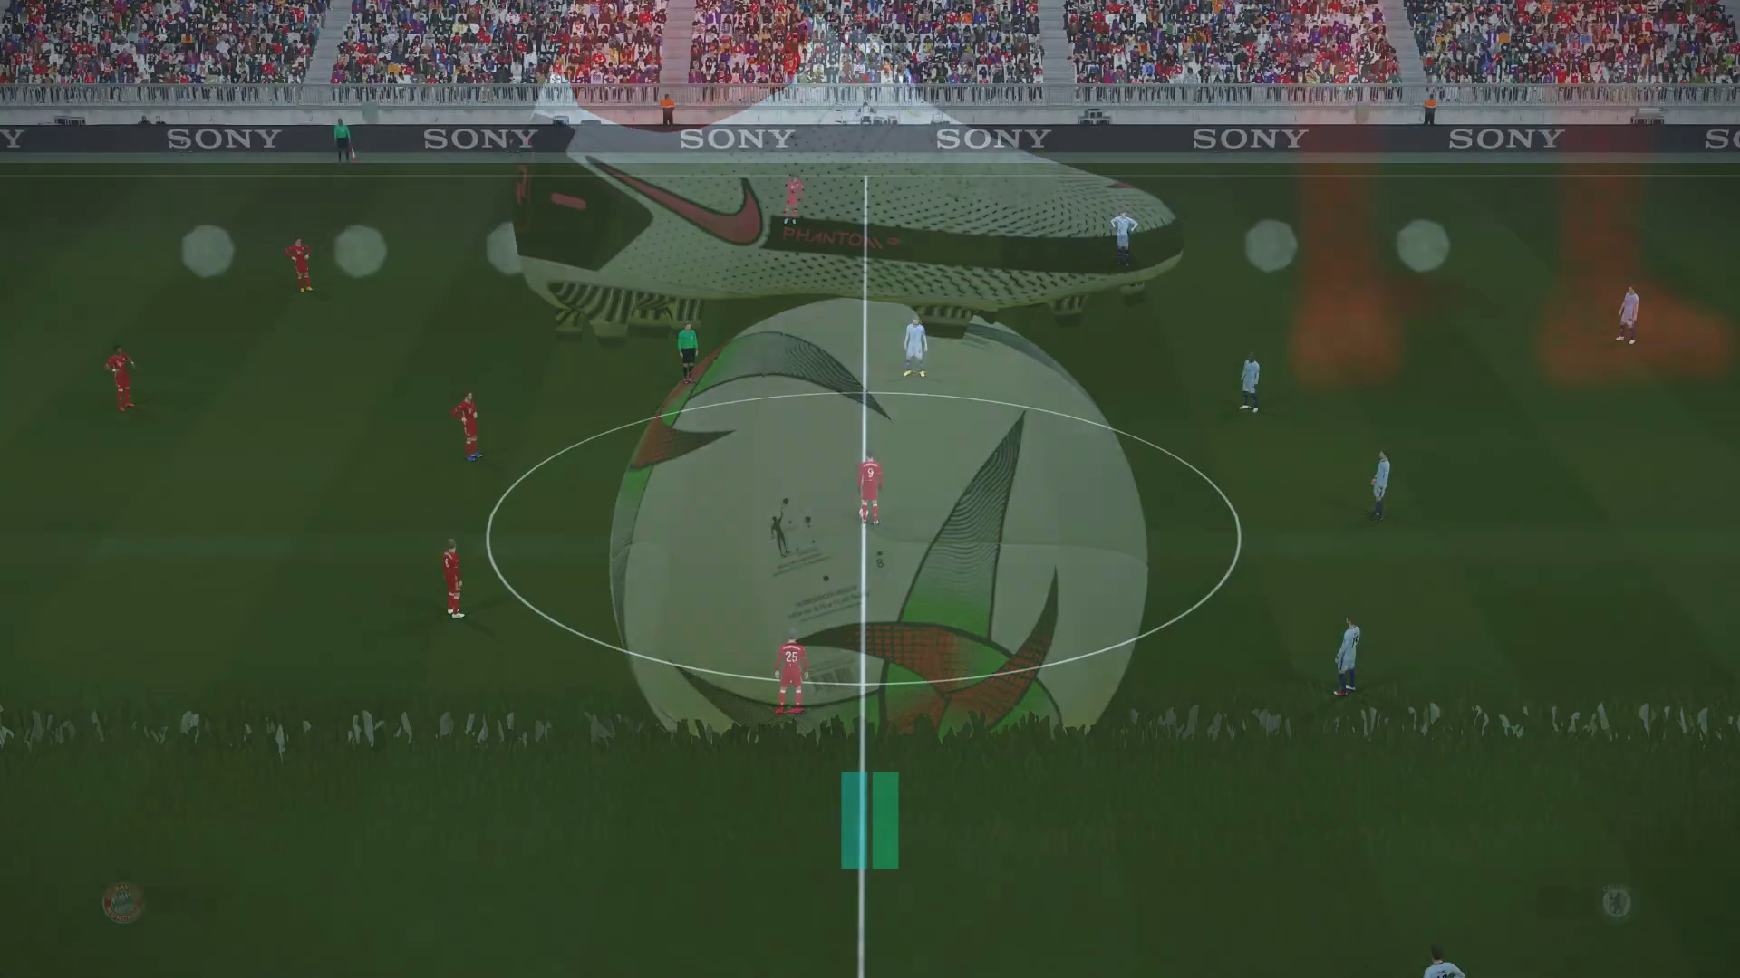
# Take the kick-off for Bayern München with a pass back into their own half.
pyautogui.press('a')
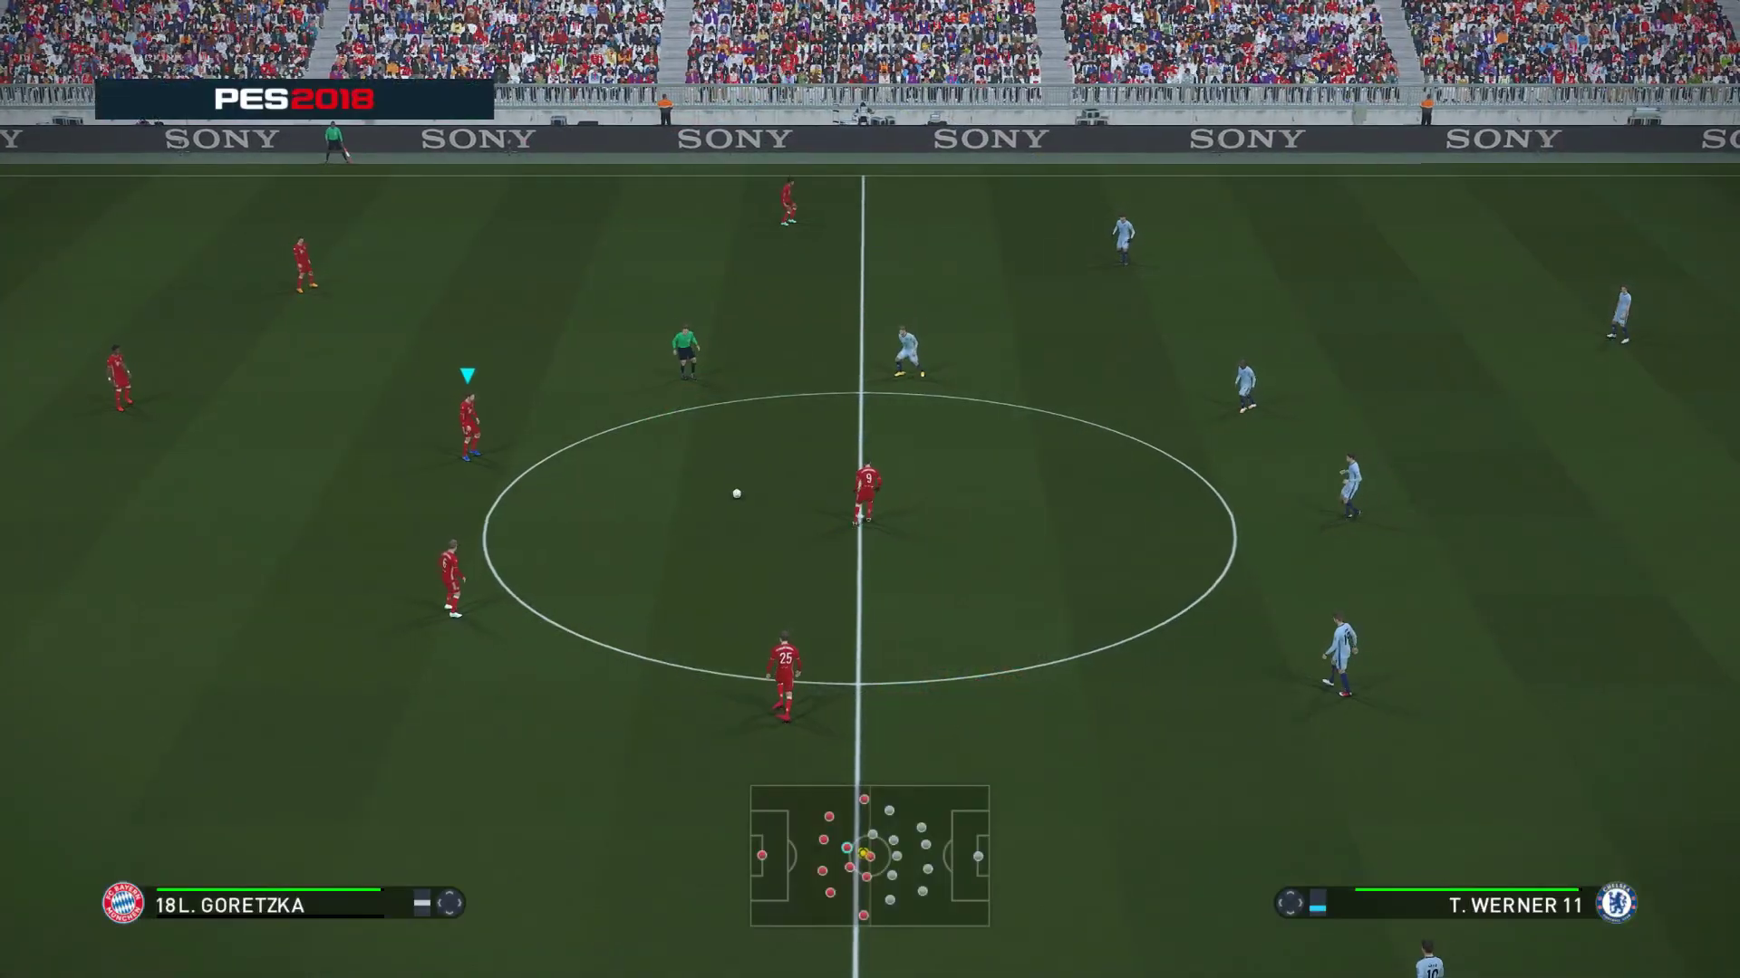